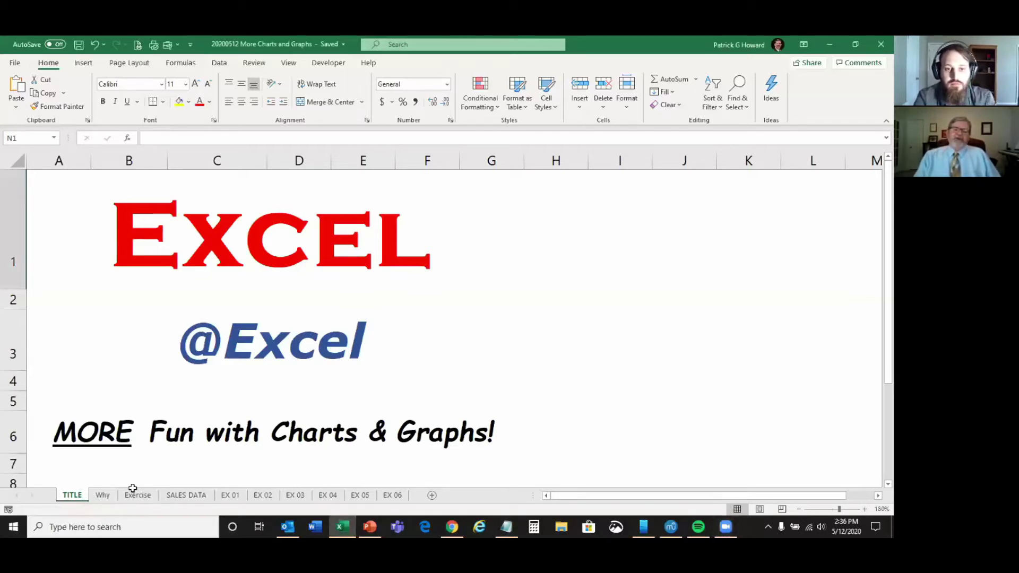
Review the Why and Exercise sheets, and view the boring presentation in PowerPoint before returning to the Excel workbook
click(102, 495)
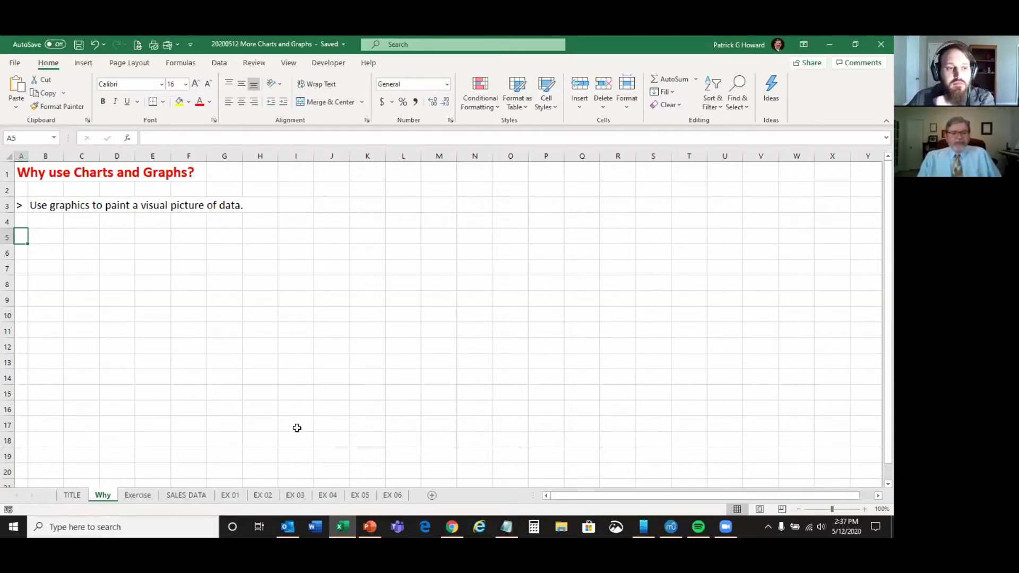
click(150, 499)
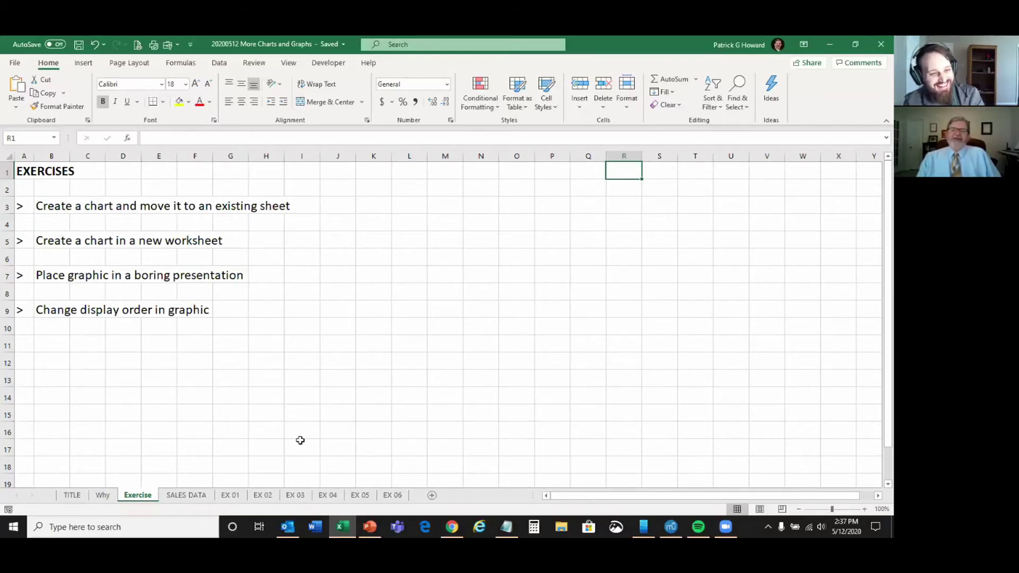
mouse_move(370, 527)
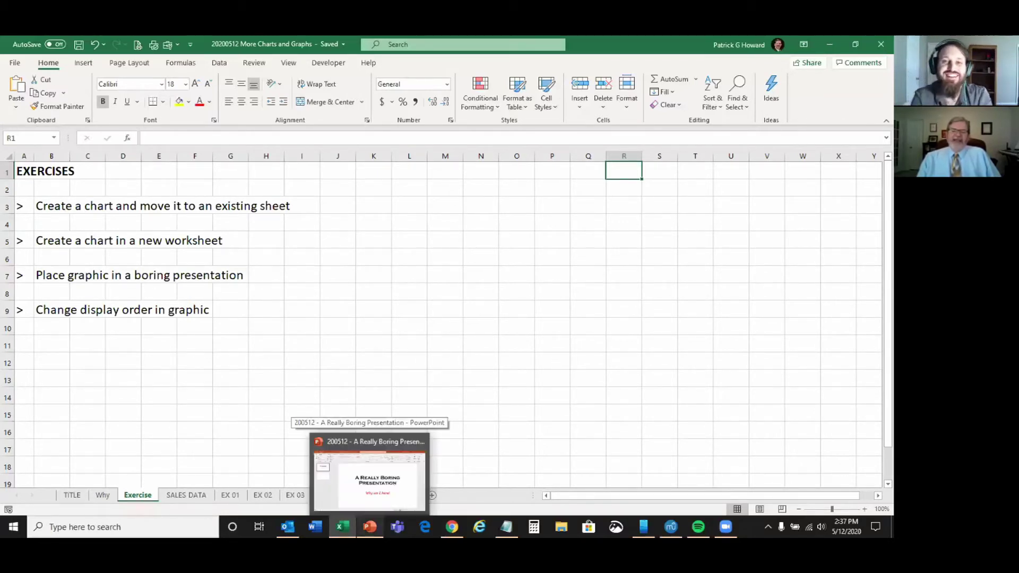
click(370, 478)
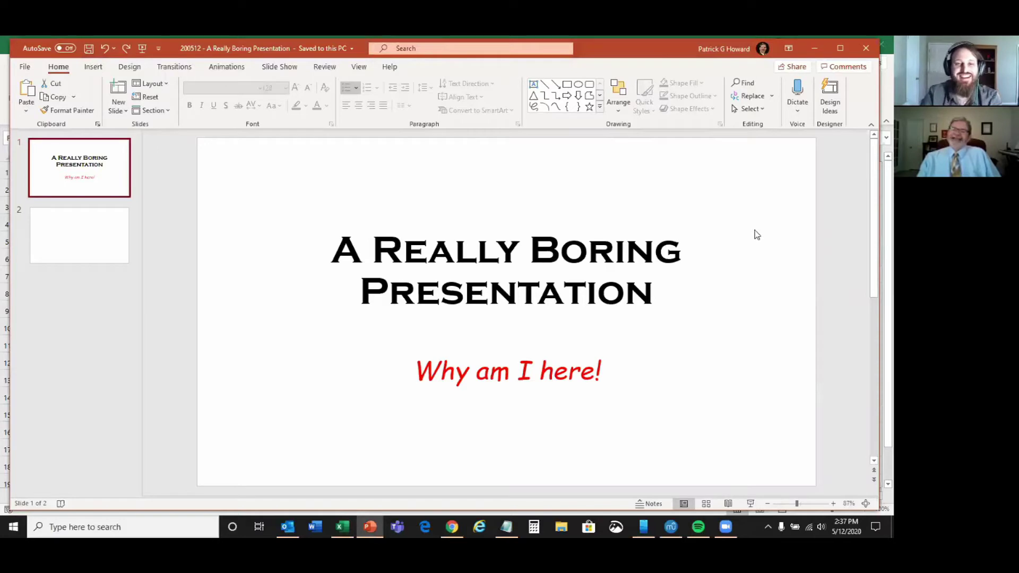
key(alt+Tab)
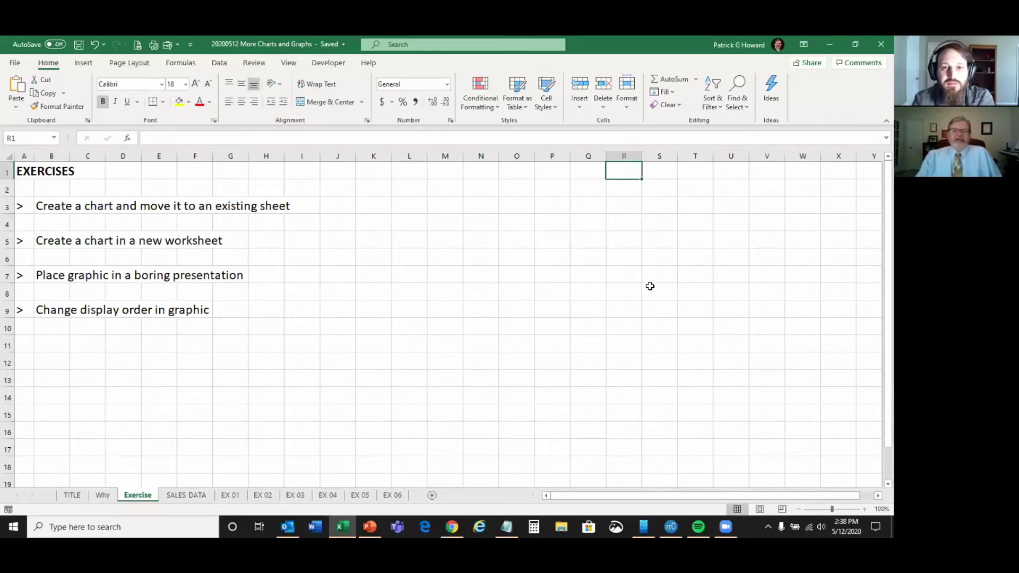
Insert the recommended Line chart from A1:F13 on the SALES DATA sheet, and enlarge and place it beside the table
click(194, 496)
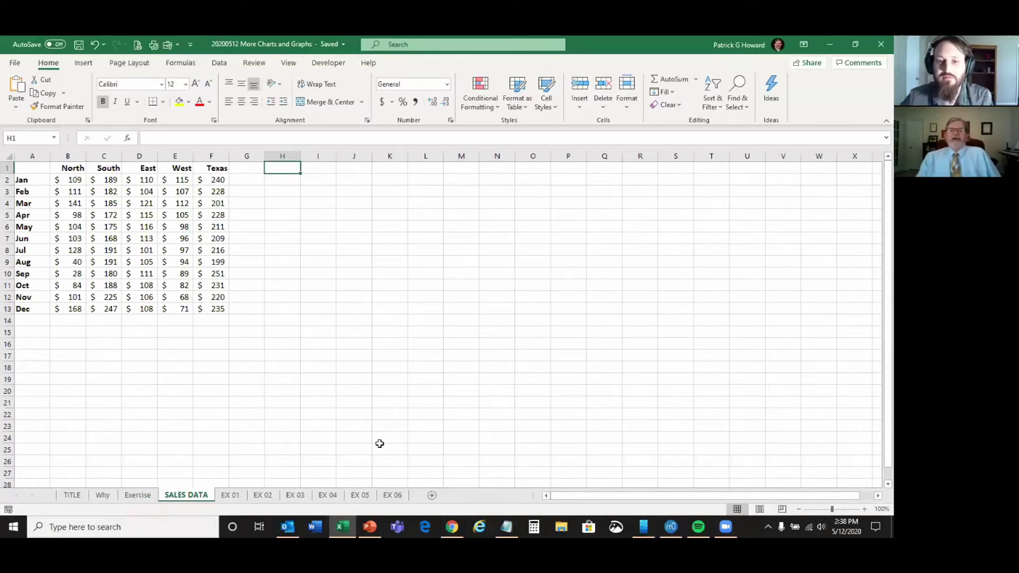
click(21, 192)
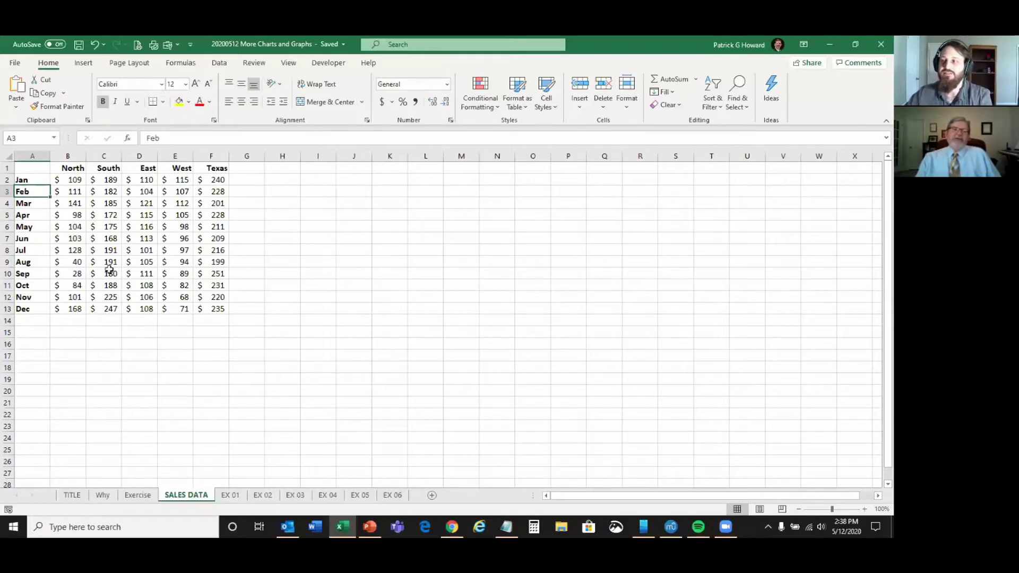
drag(21, 167, 204, 308)
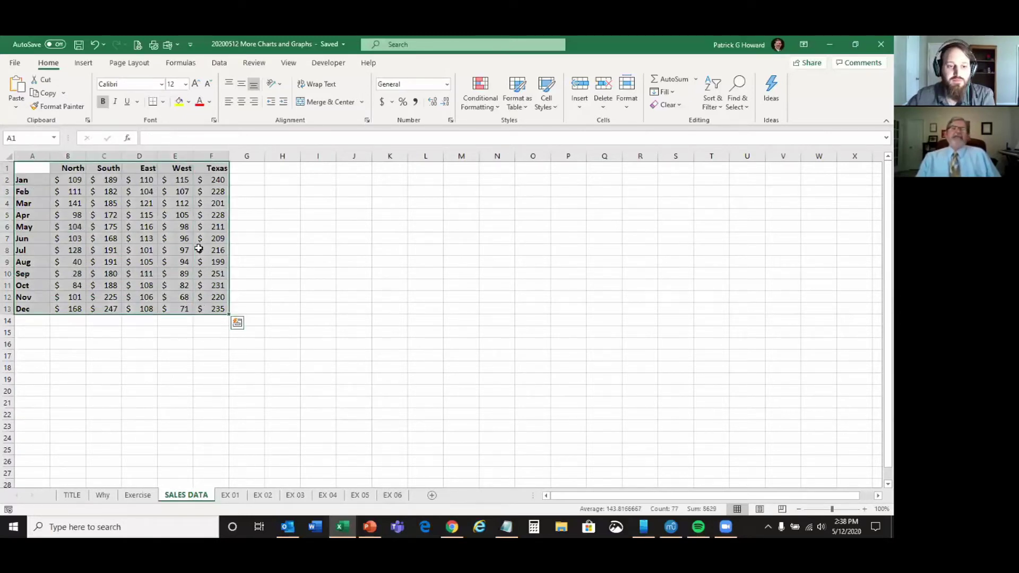
click(83, 63)
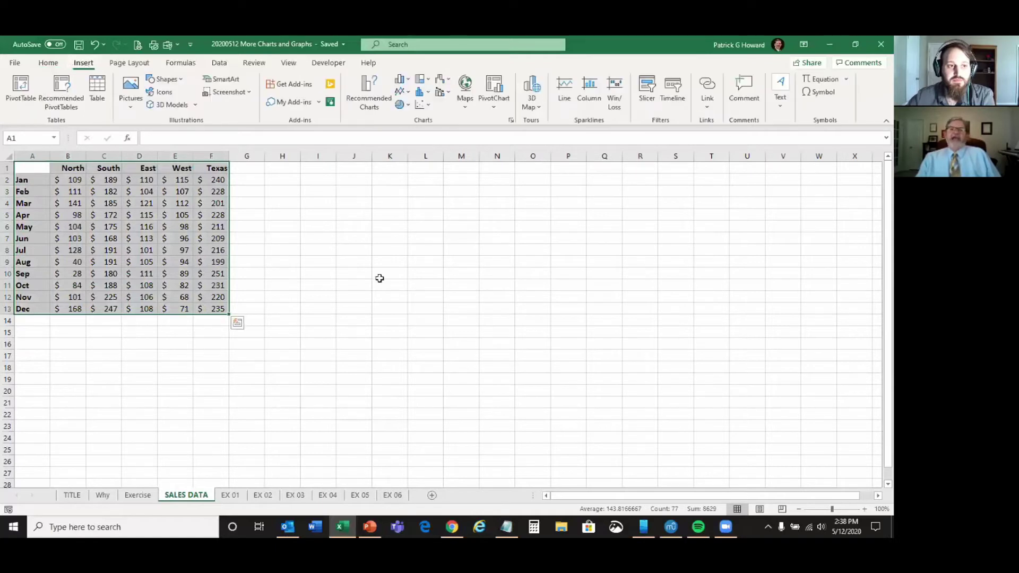
click(369, 95)
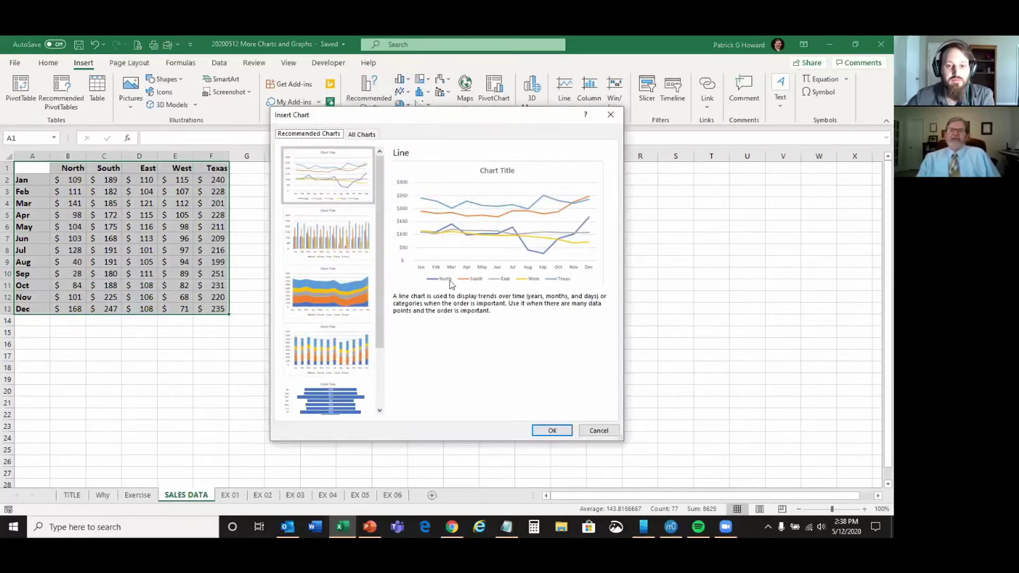
click(546, 430)
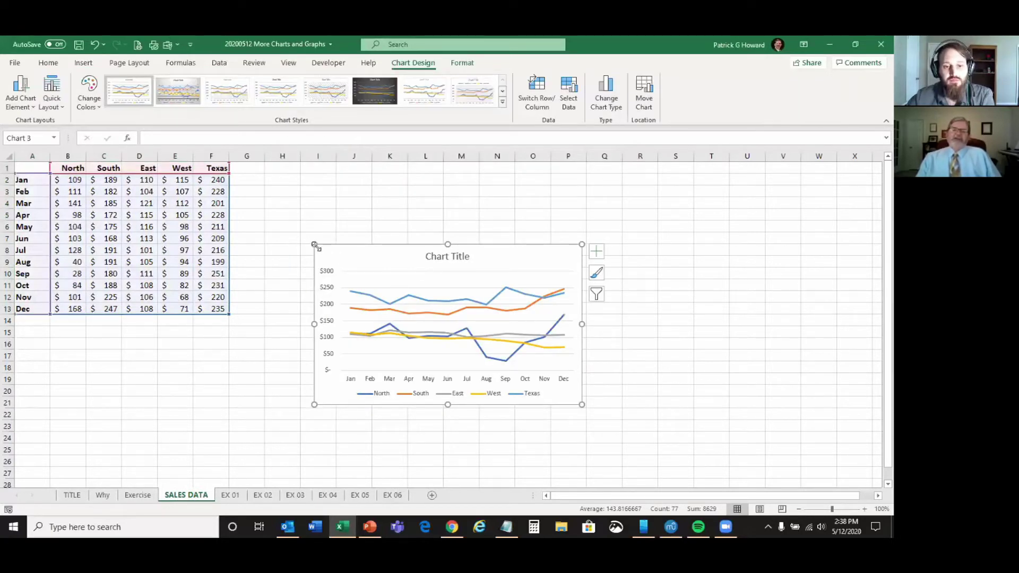
drag(313, 243, 263, 194)
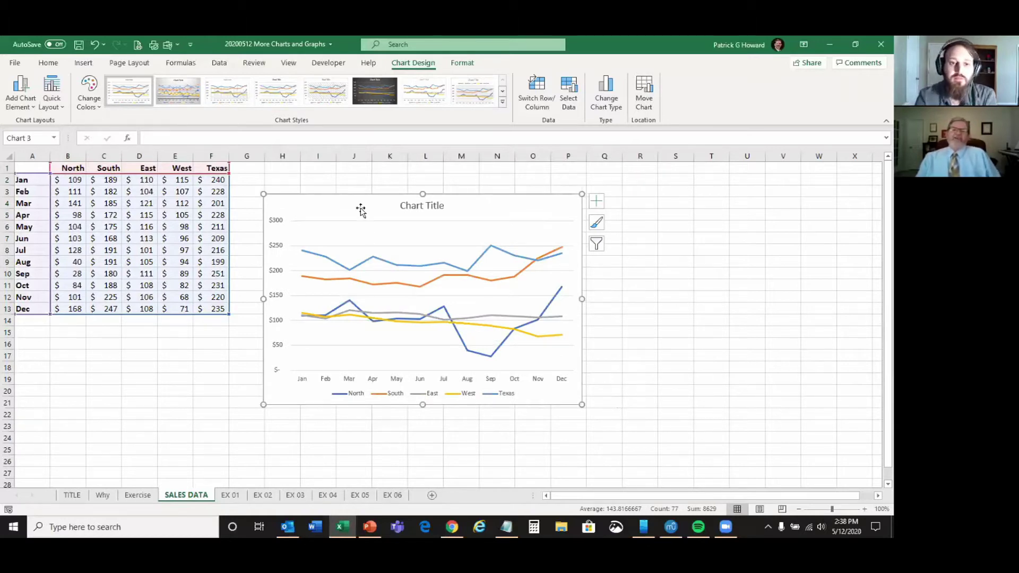
drag(359, 202, 336, 181)
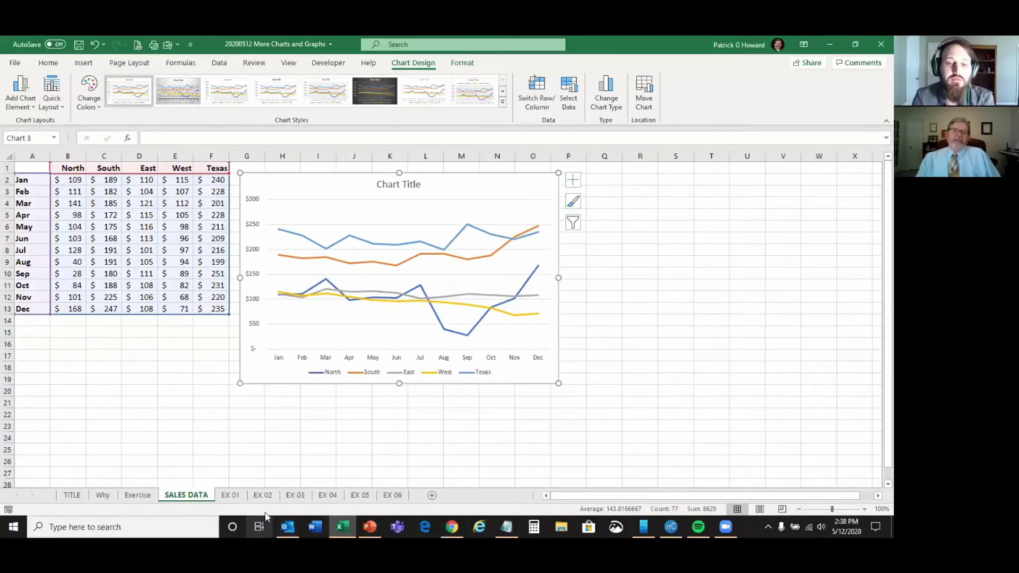
Move the line chart from SALES DATA as an object into the existing EX 01 sheet, and check both sheets
click(231, 495)
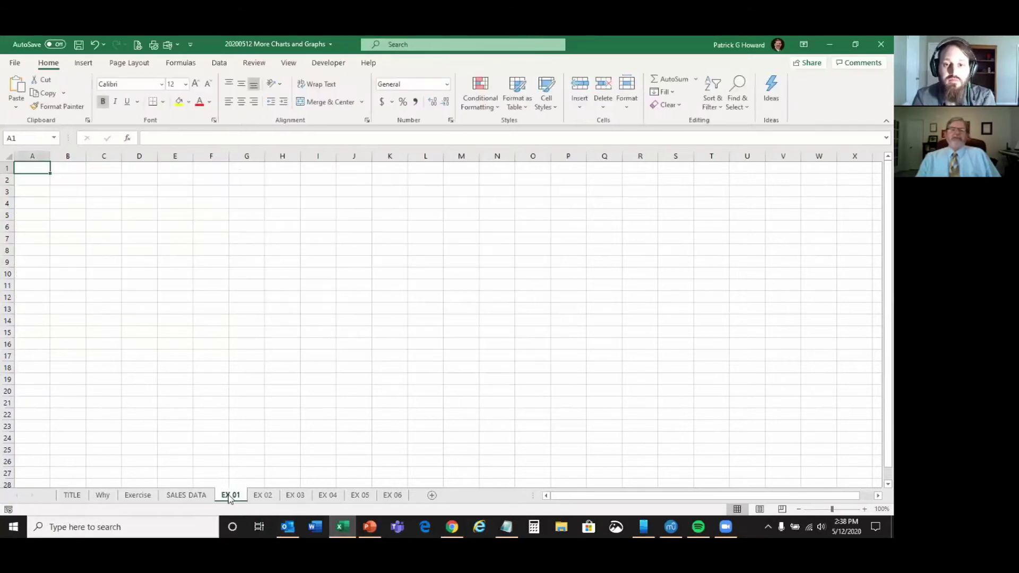
click(186, 495)
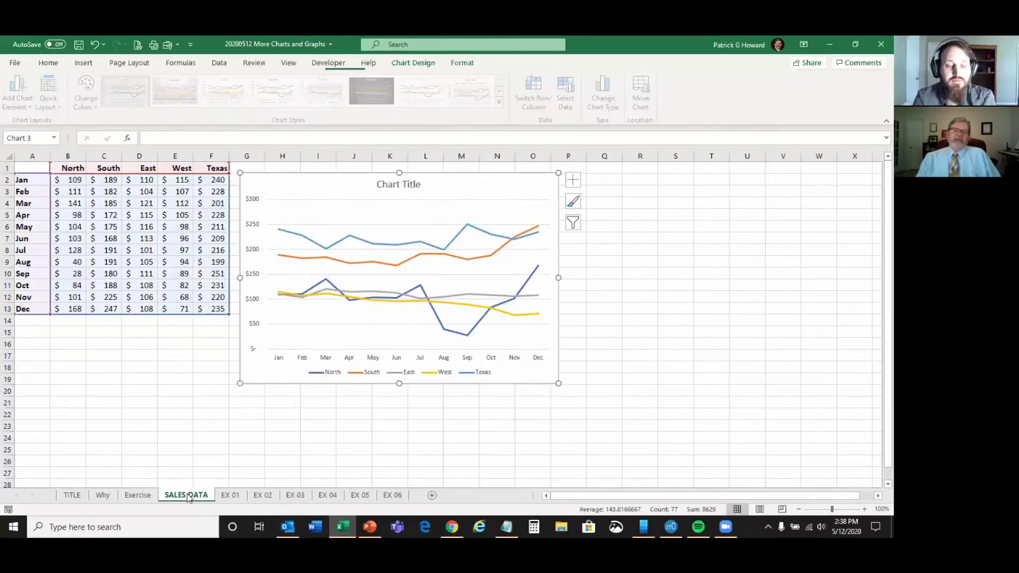
right_click(459, 192)
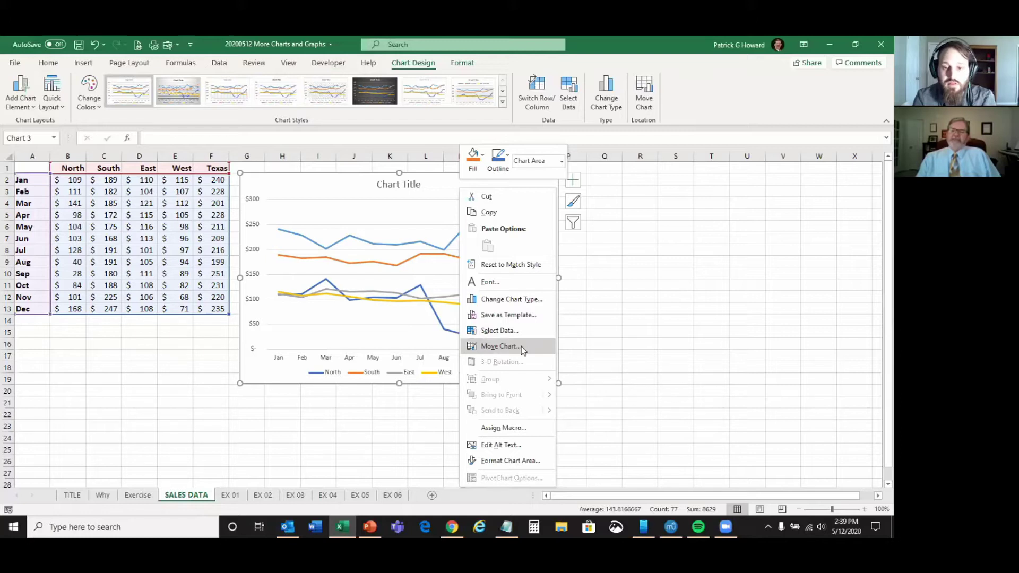
click(499, 346)
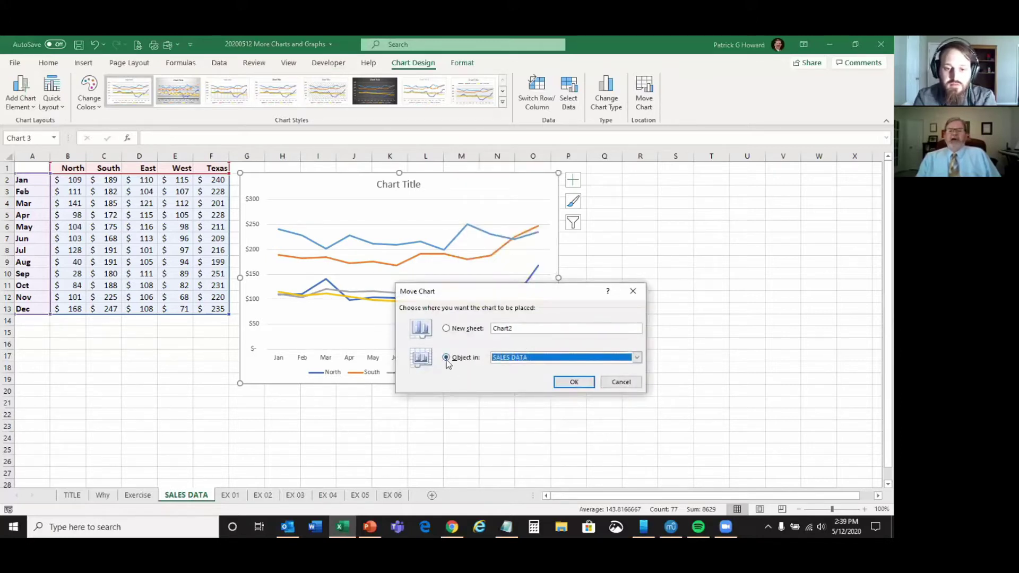
click(637, 358)
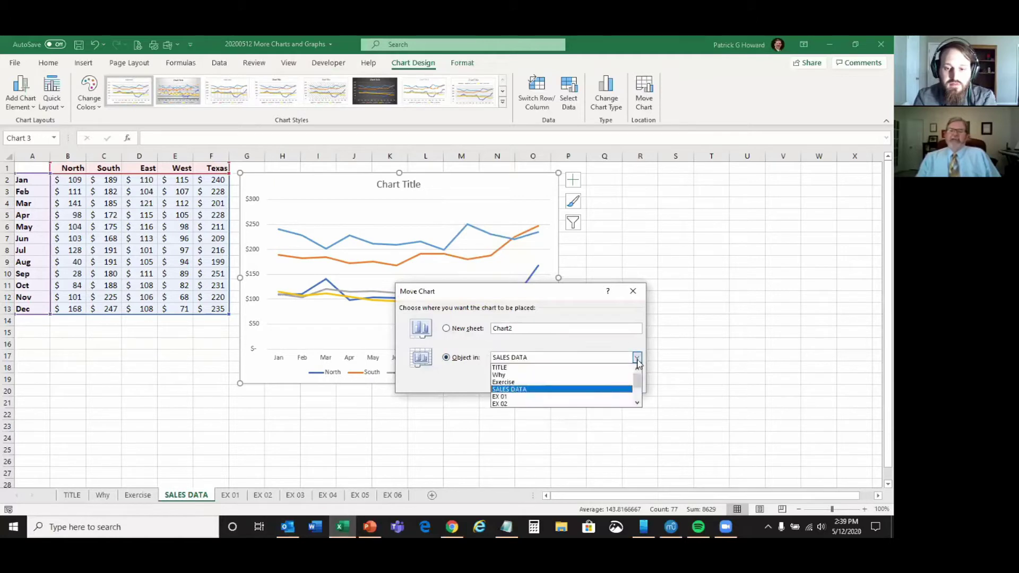
click(542, 397)
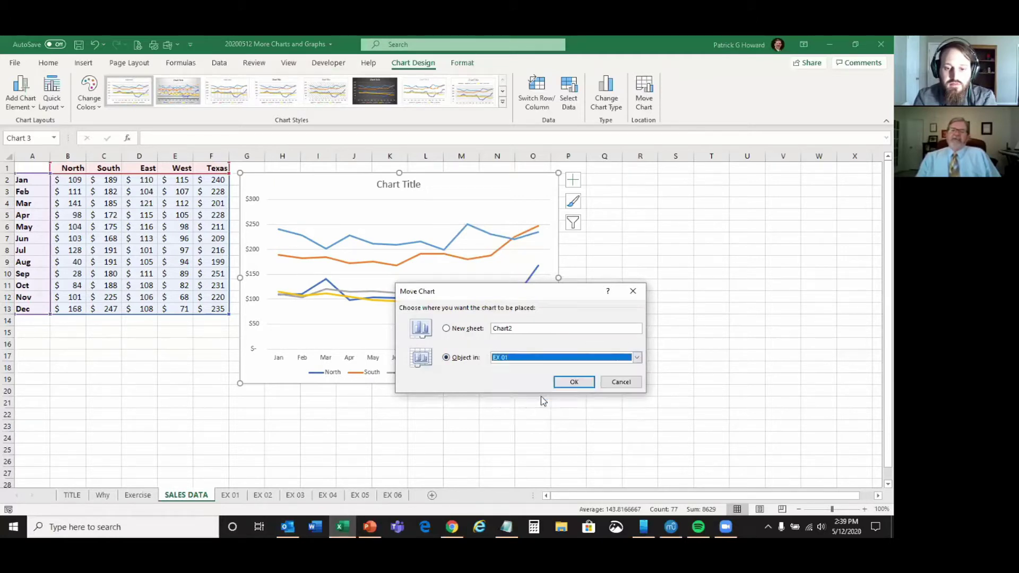
click(574, 382)
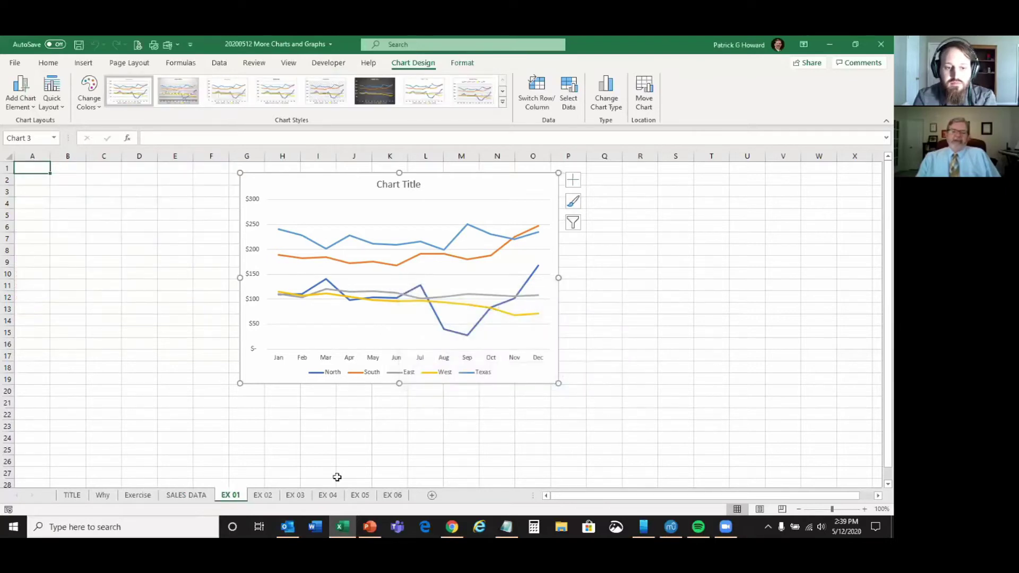
click(174, 498)
click(347, 257)
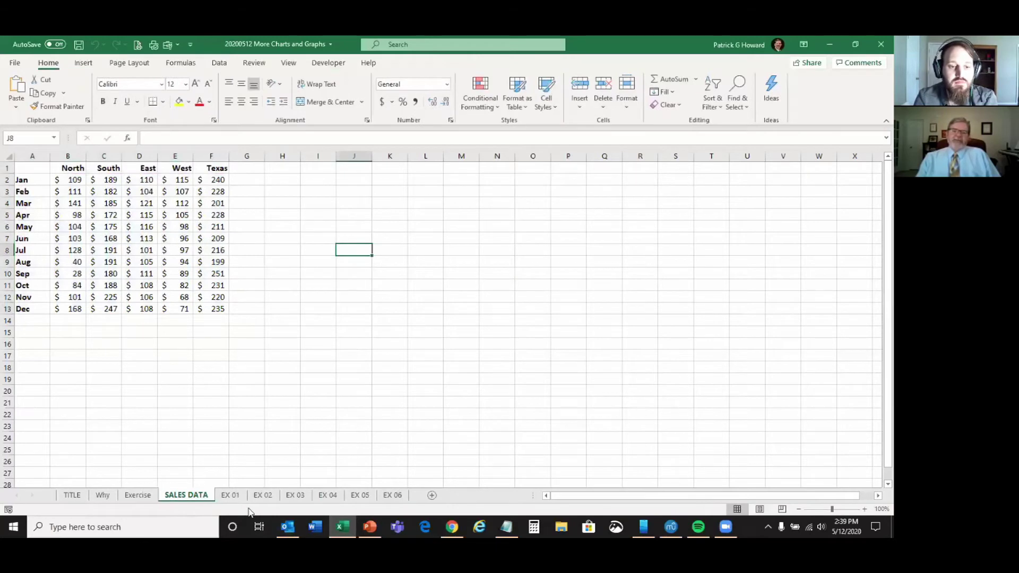
click(228, 498)
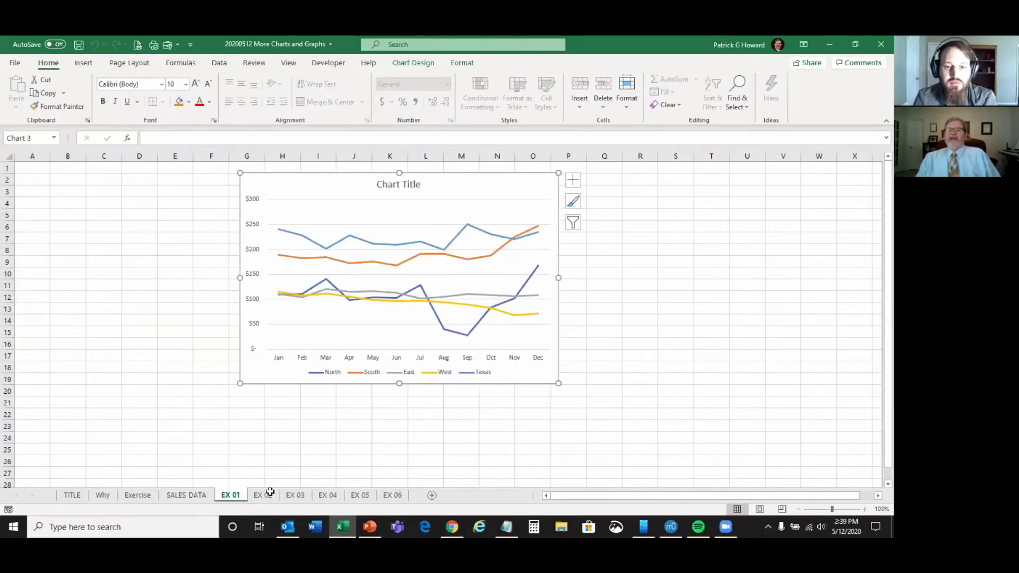
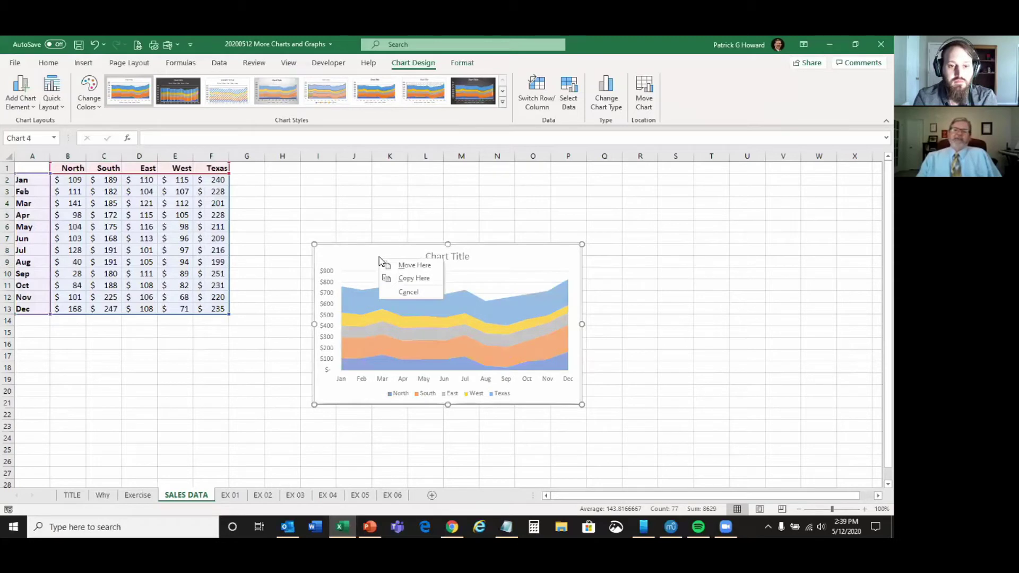
Move the stacked area chart as an object into the EX 01 sheet, and enlarge it beside the line chart
click(414, 265)
right_click(529, 255)
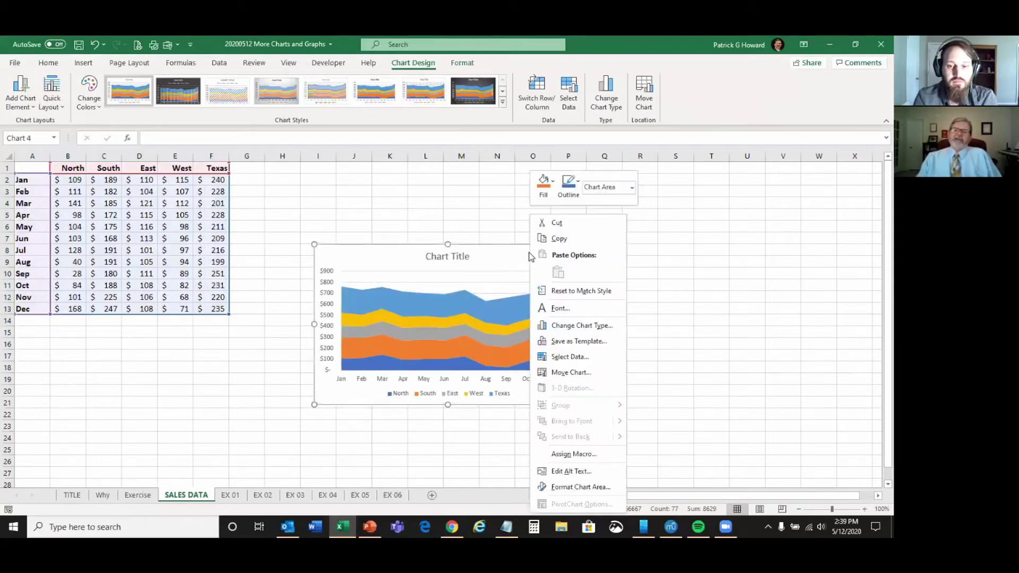
click(559, 373)
click(550, 380)
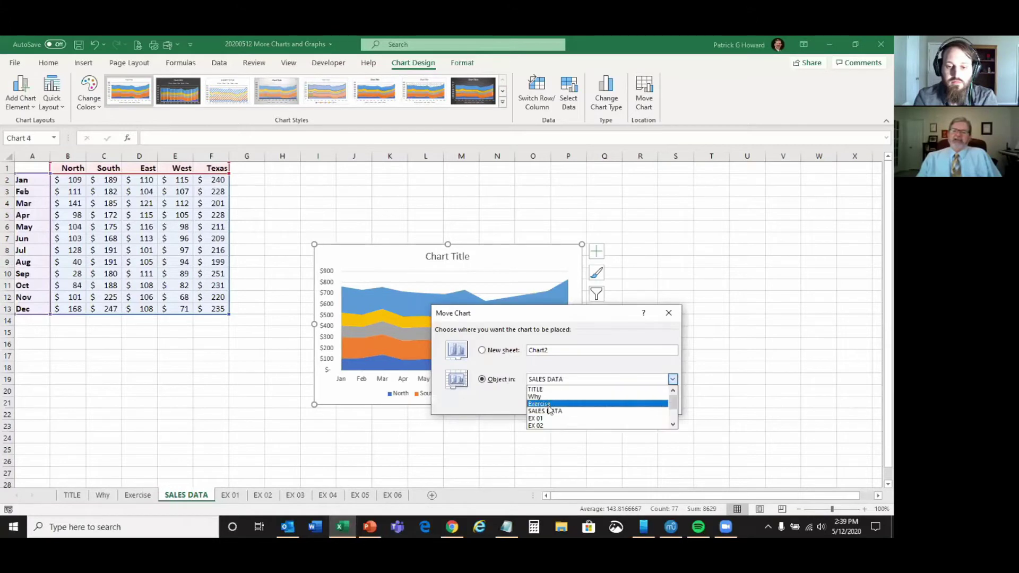
click(552, 410)
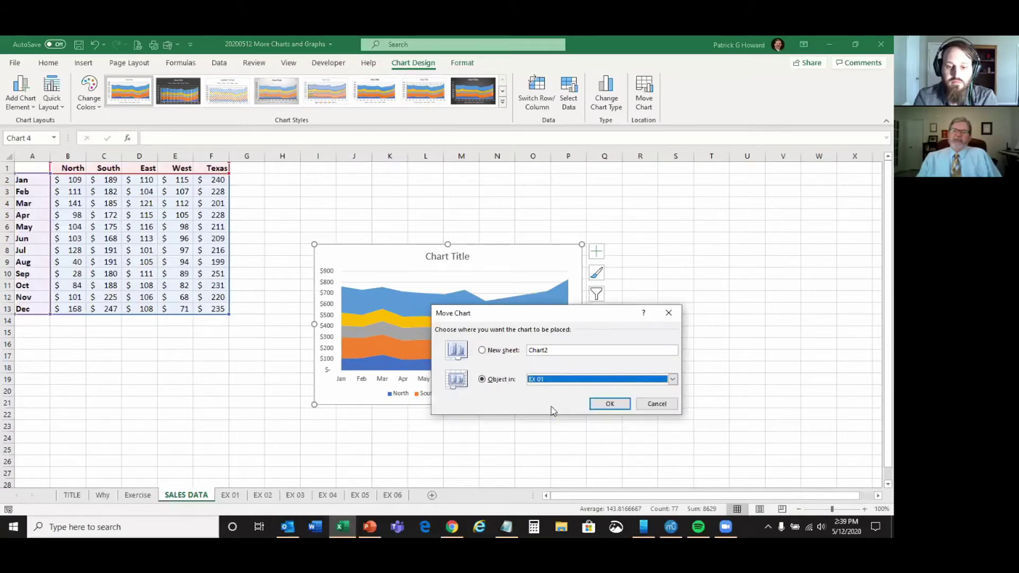
click(608, 404)
drag(478, 254, 503, 171)
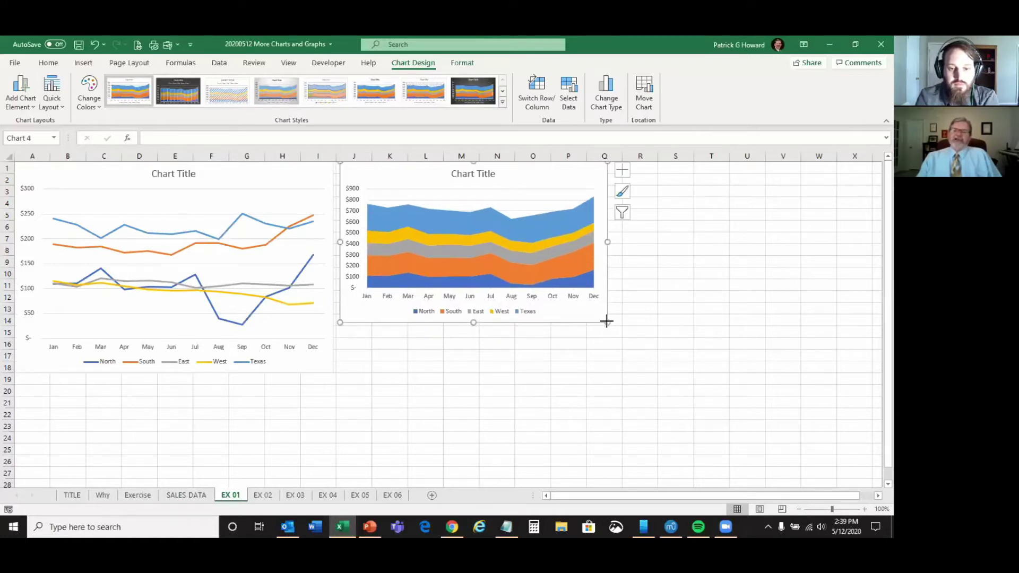
drag(607, 321, 680, 374)
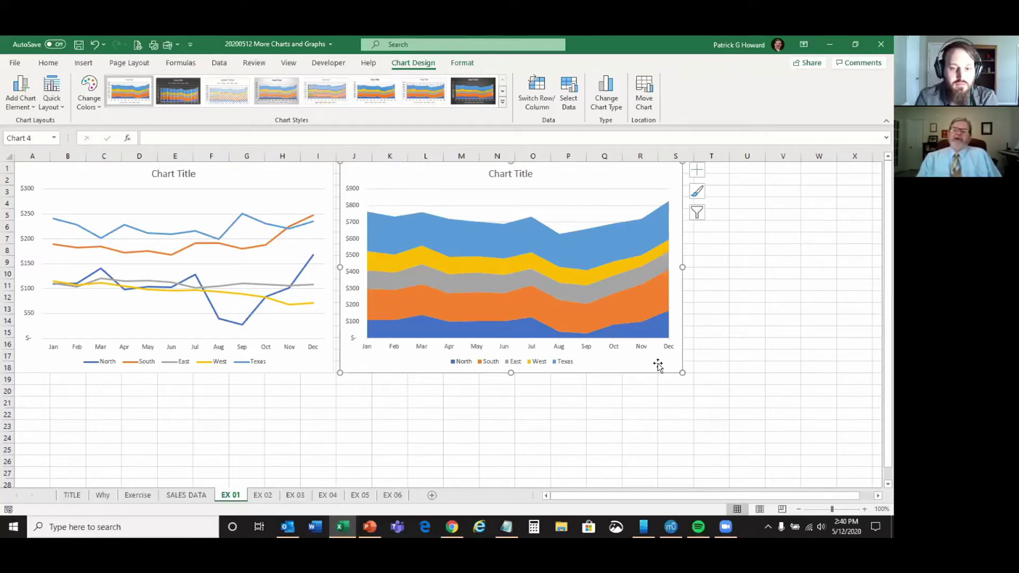
Delete the area chart and the line chart from the EX 01 sheet
key(Delete)
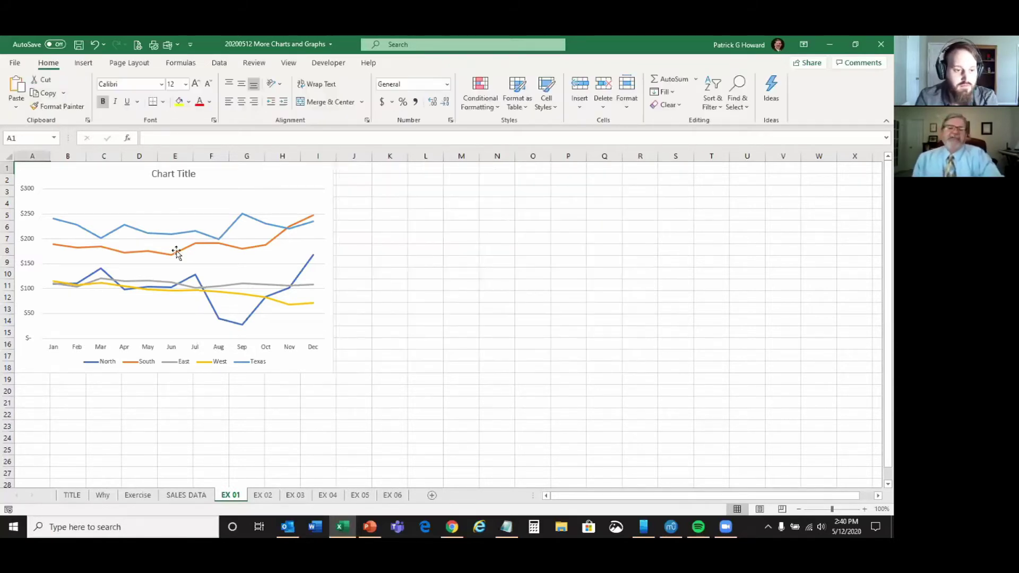
click(306, 190)
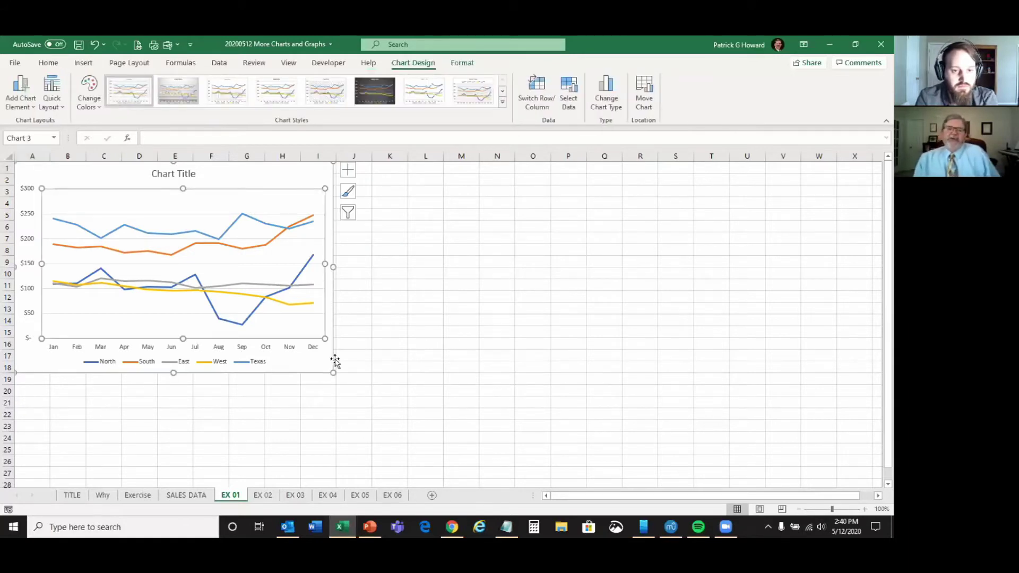
click(319, 367)
key(Delete)
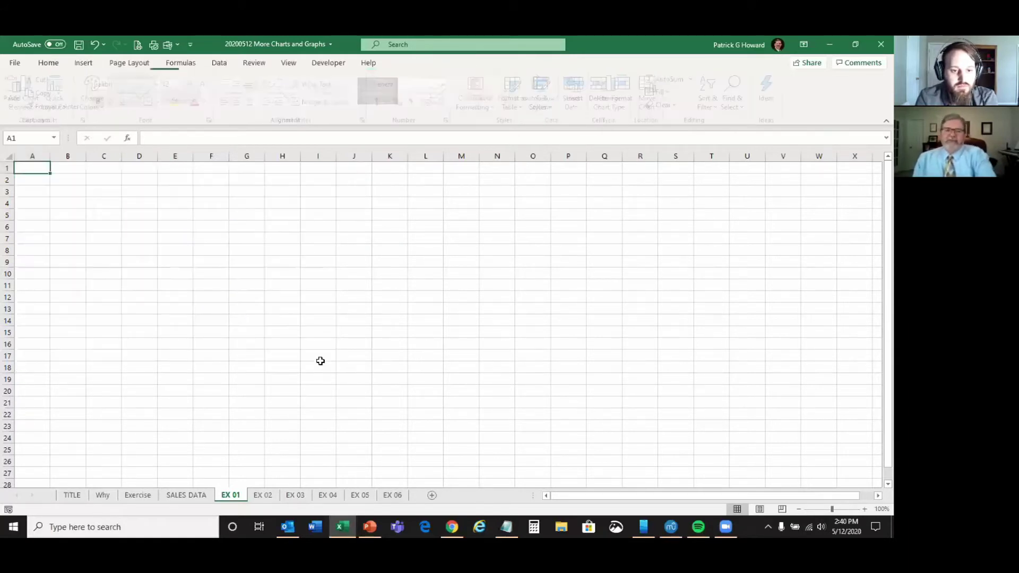
Insert a Line chart of the January sales by region from A1:F2 on the SALES DATA sheet
click(186, 495)
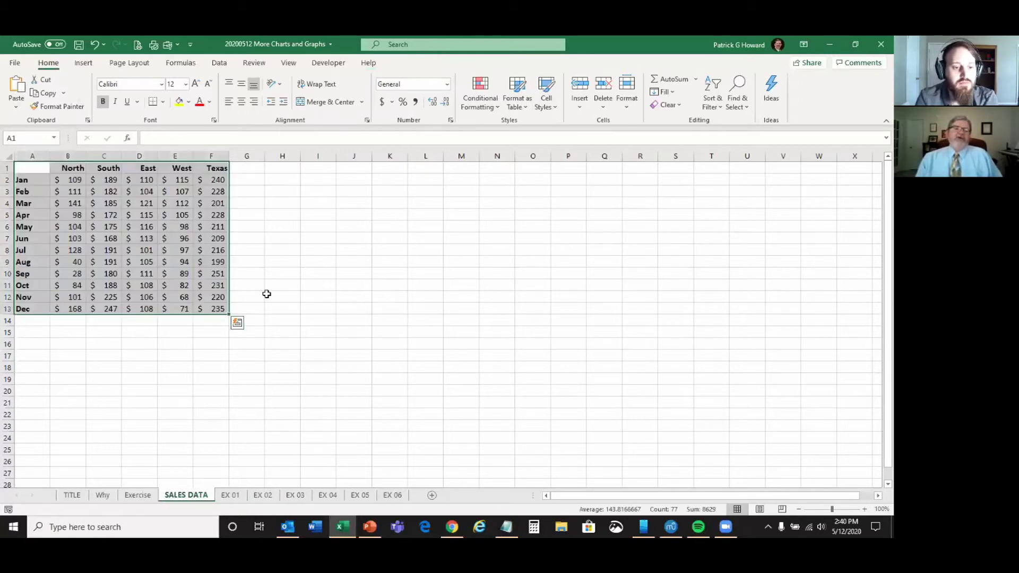
click(307, 250)
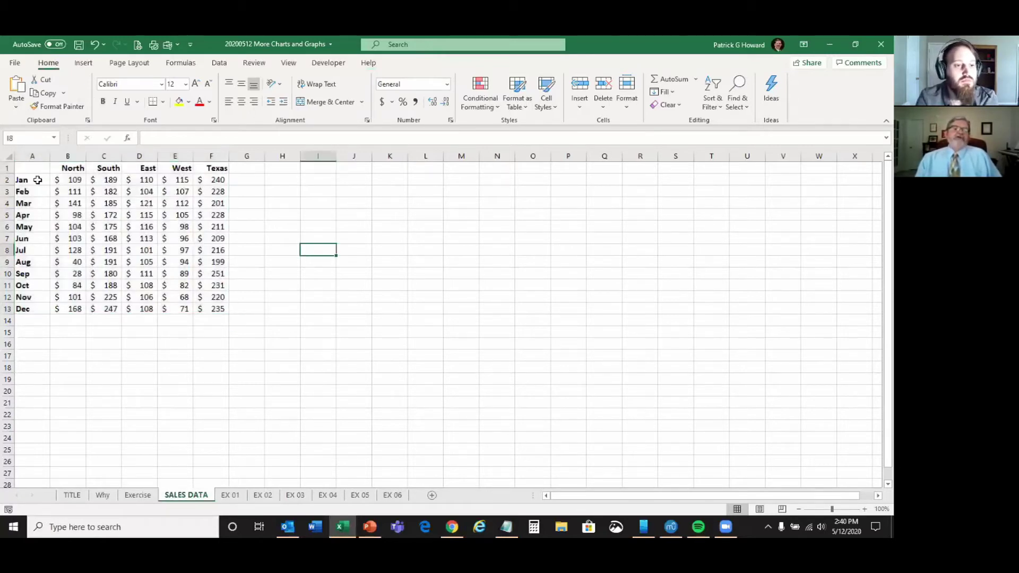
drag(44, 180, 212, 181)
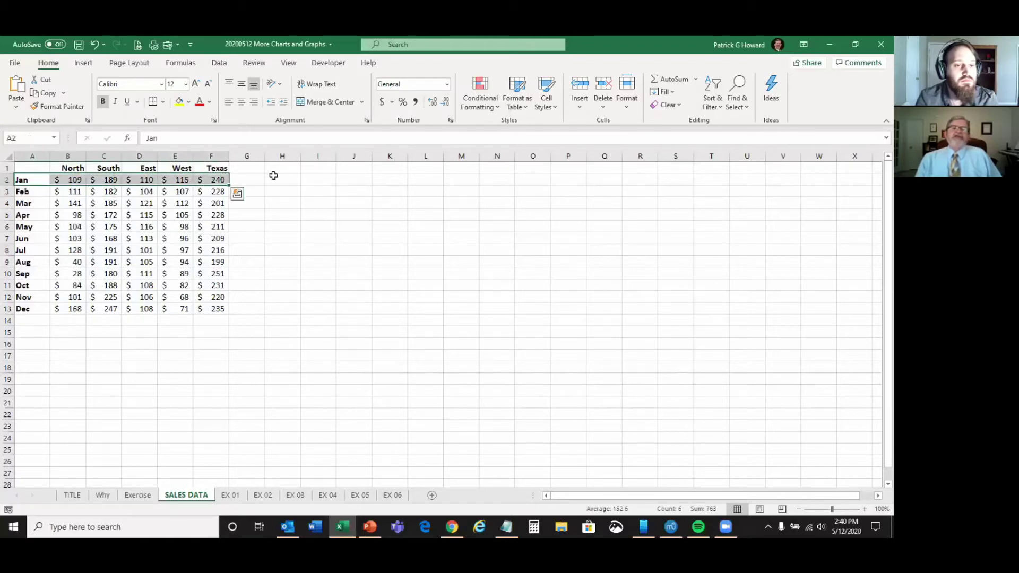
drag(37, 167, 212, 178)
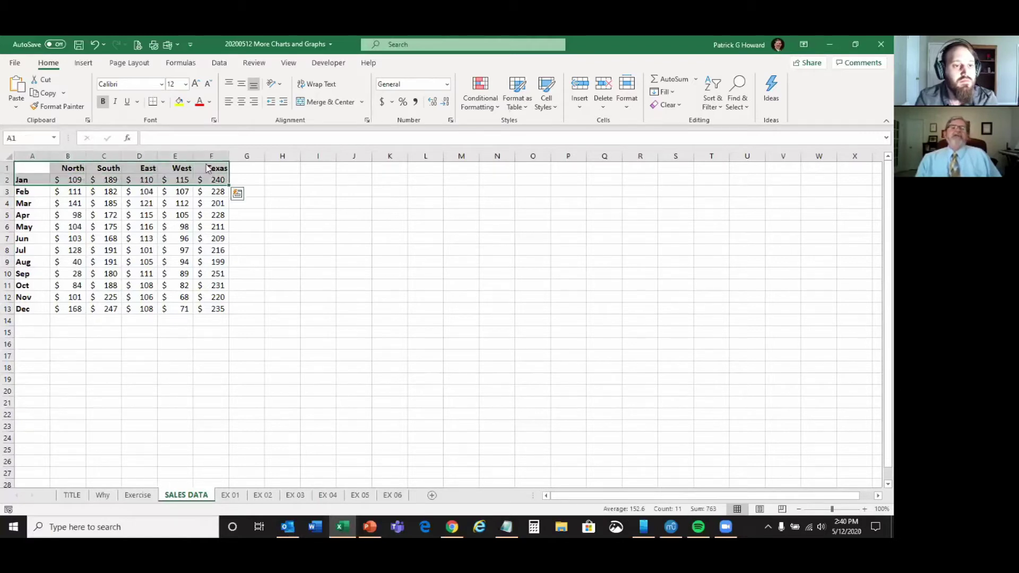
click(83, 63)
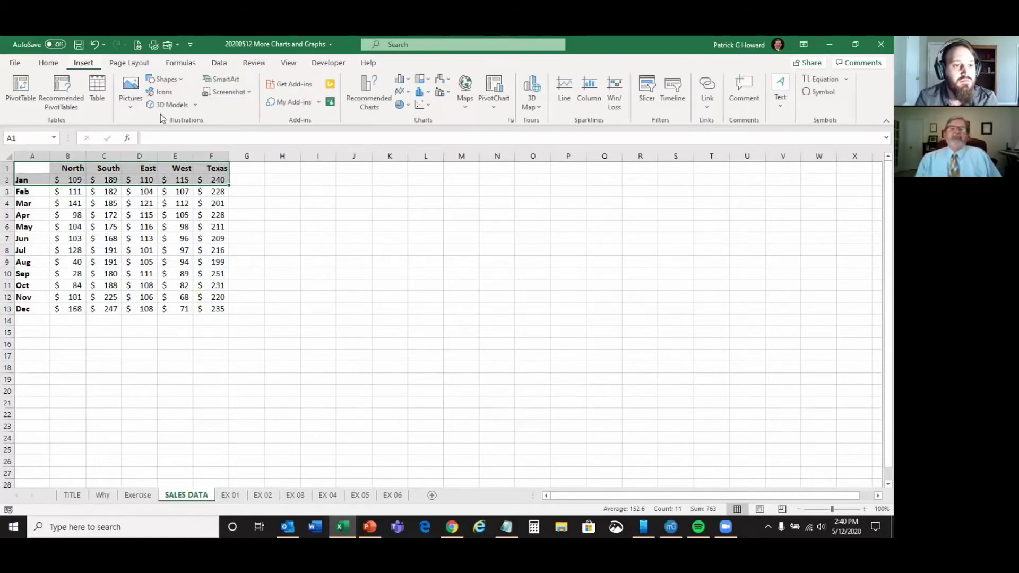
click(369, 89)
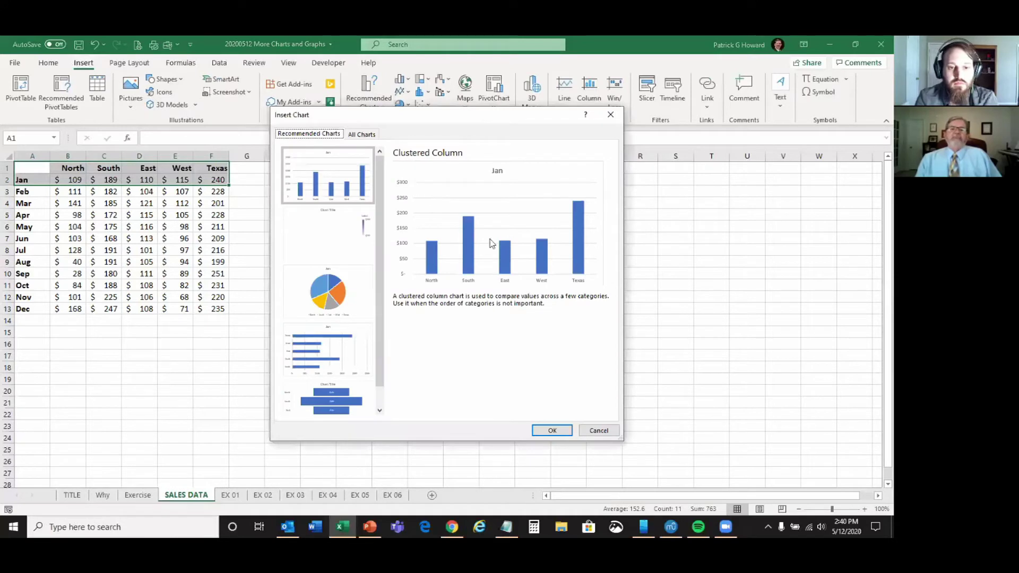
click(361, 135)
click(306, 193)
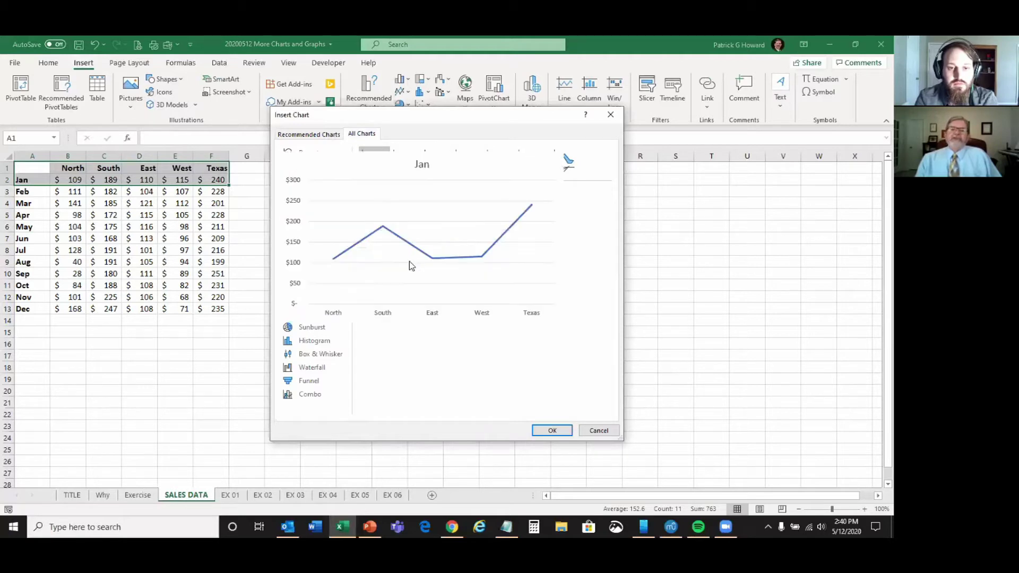
click(552, 431)
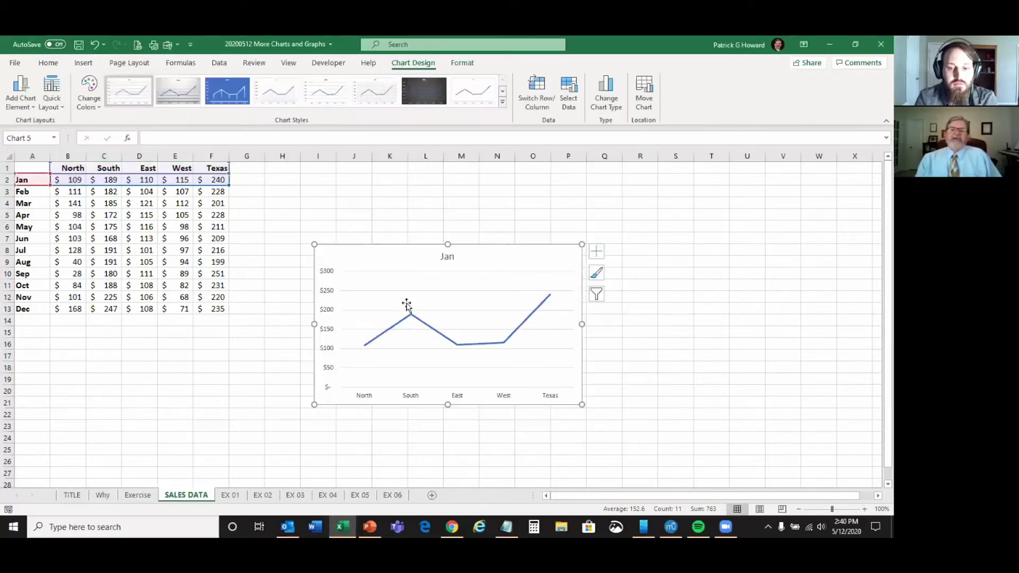
Move the Jan line chart as an object into the EX 01 sheet, and position it near cell A1
right_click(376, 263)
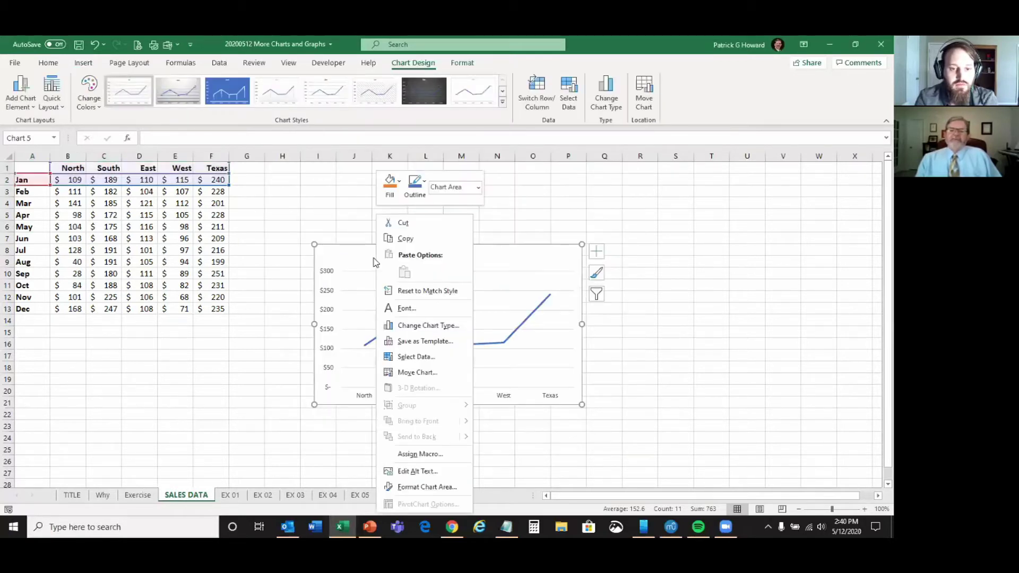
click(407, 373)
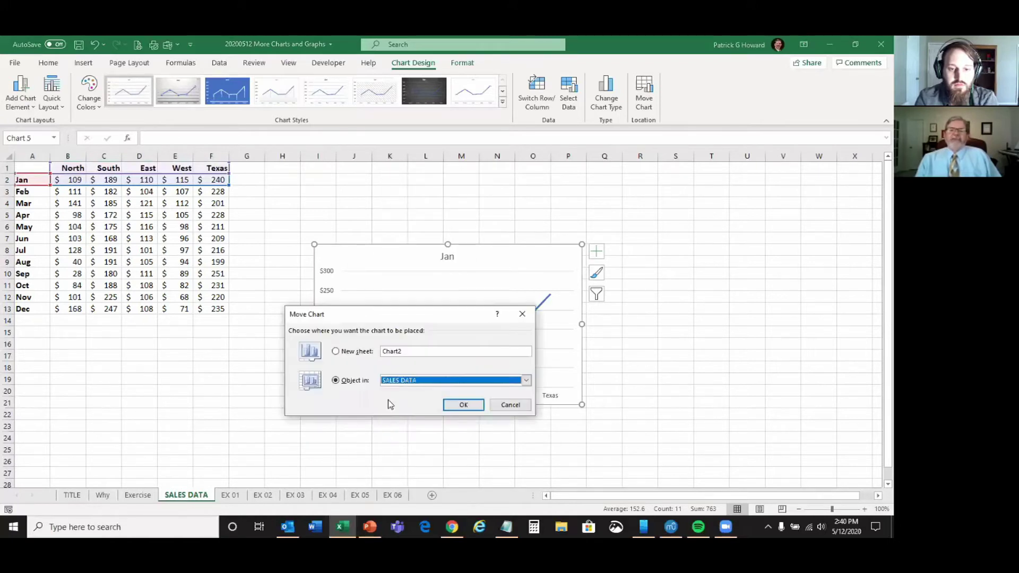
click(393, 384)
click(398, 421)
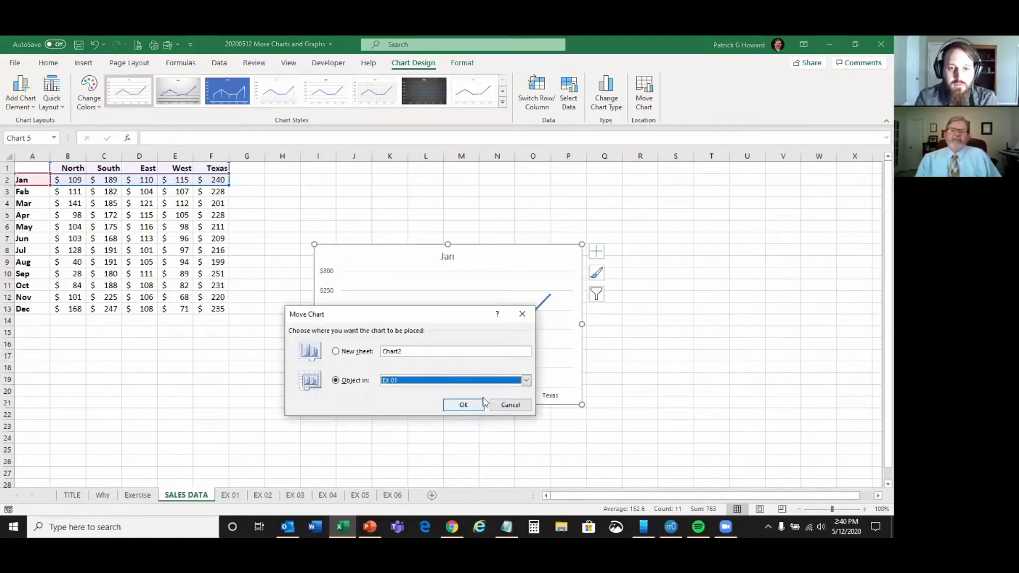
click(470, 407)
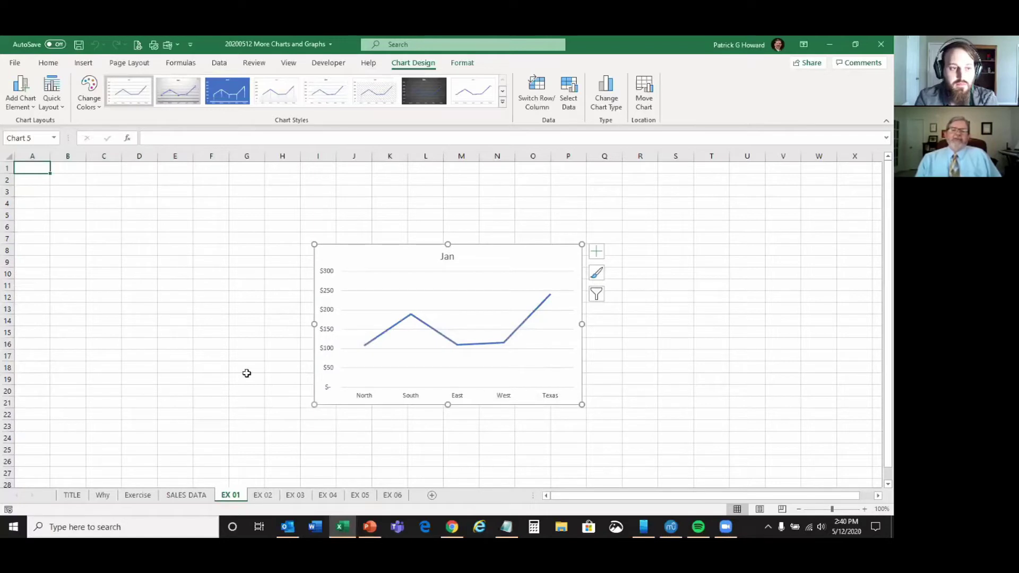
drag(350, 275, 65, 203)
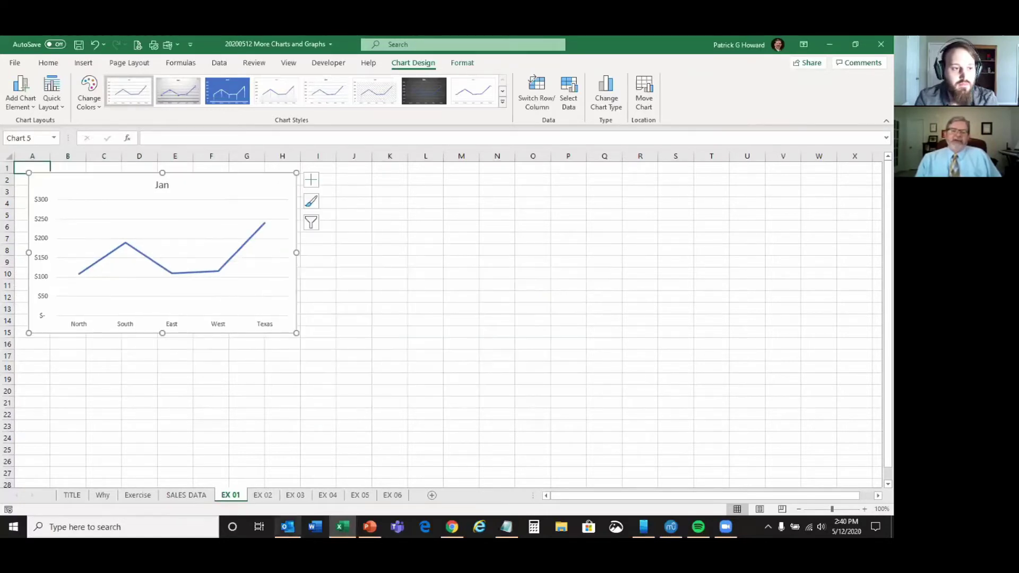
On the SALES DATA sheet, select the header row A1:F1 together with the non-adjacent Jul row A8:F8
click(187, 495)
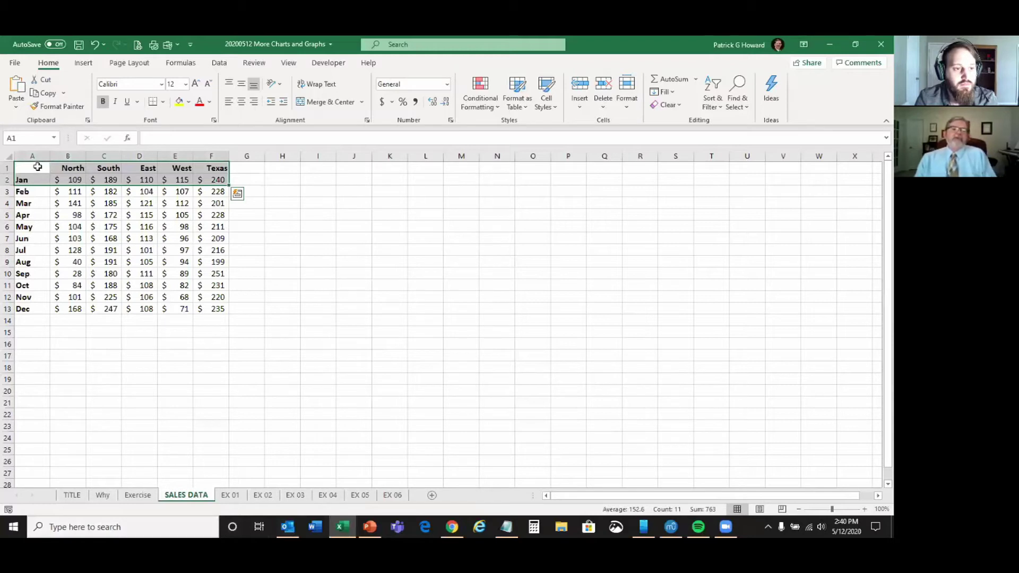
drag(38, 167, 215, 168)
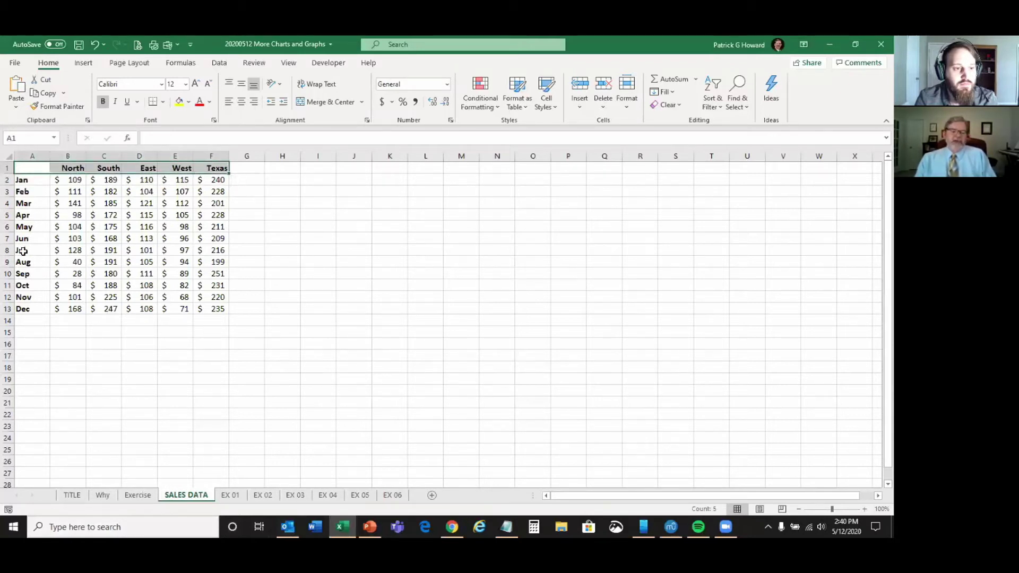
drag(23, 251, 215, 251)
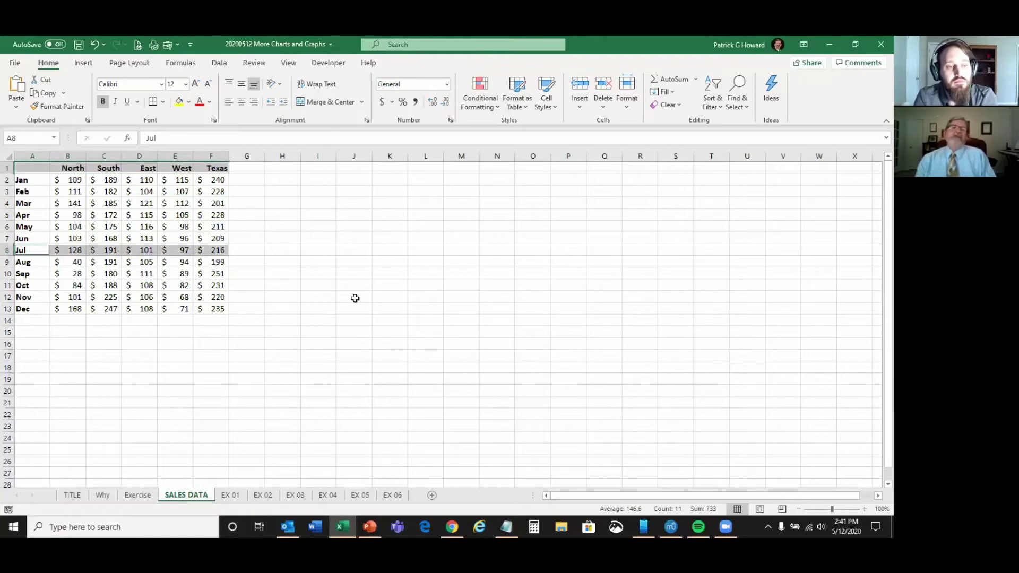
click(18, 171)
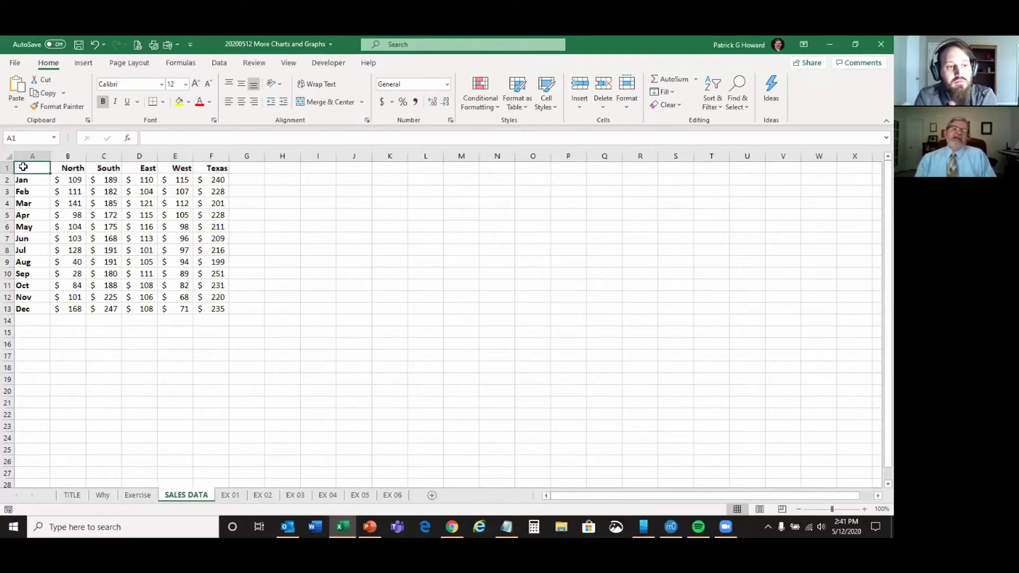
drag(23, 167, 212, 169)
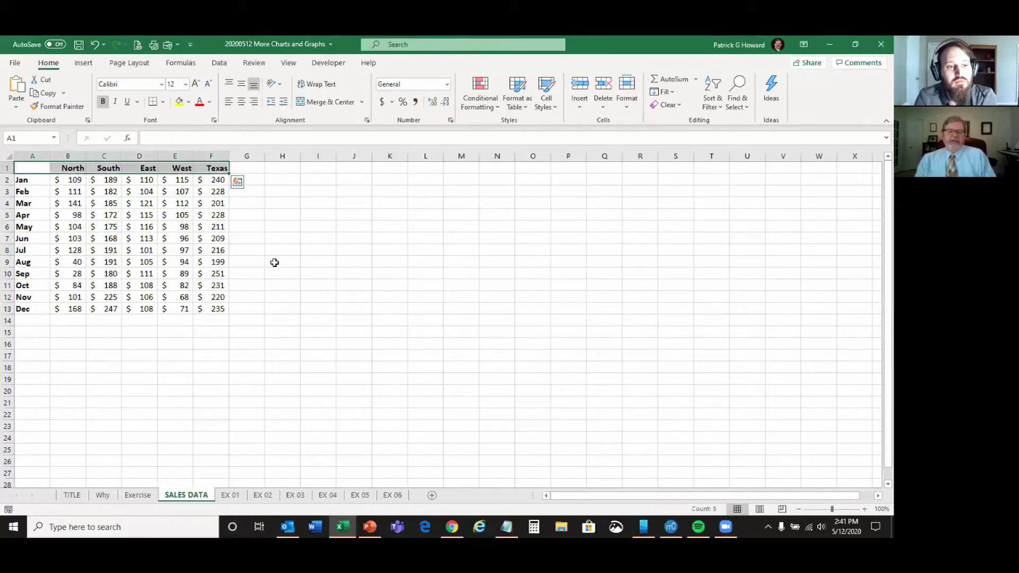
shift+click(31, 239)
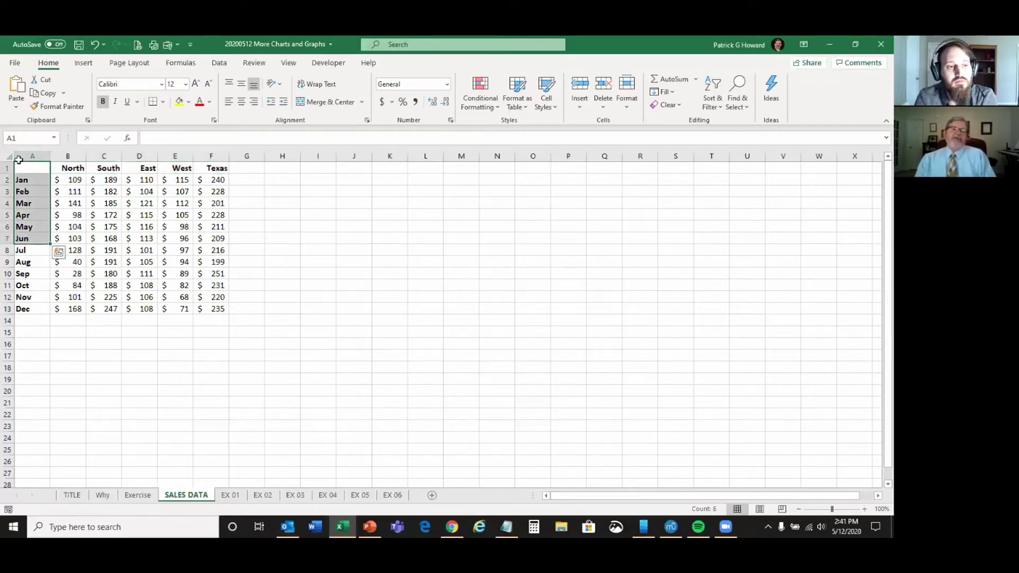
click(27, 169)
drag(28, 169, 216, 168)
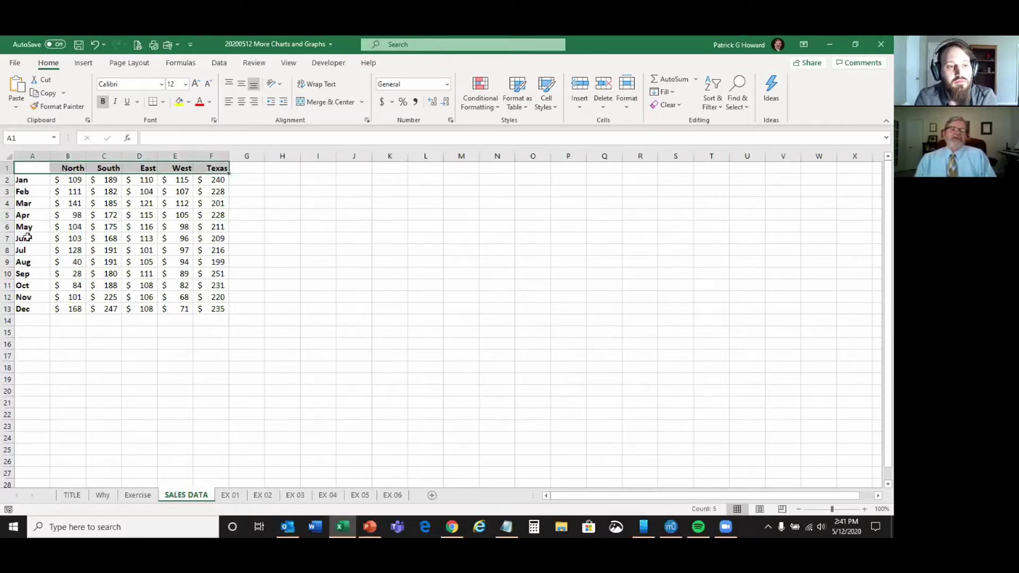
drag(27, 239, 211, 243)
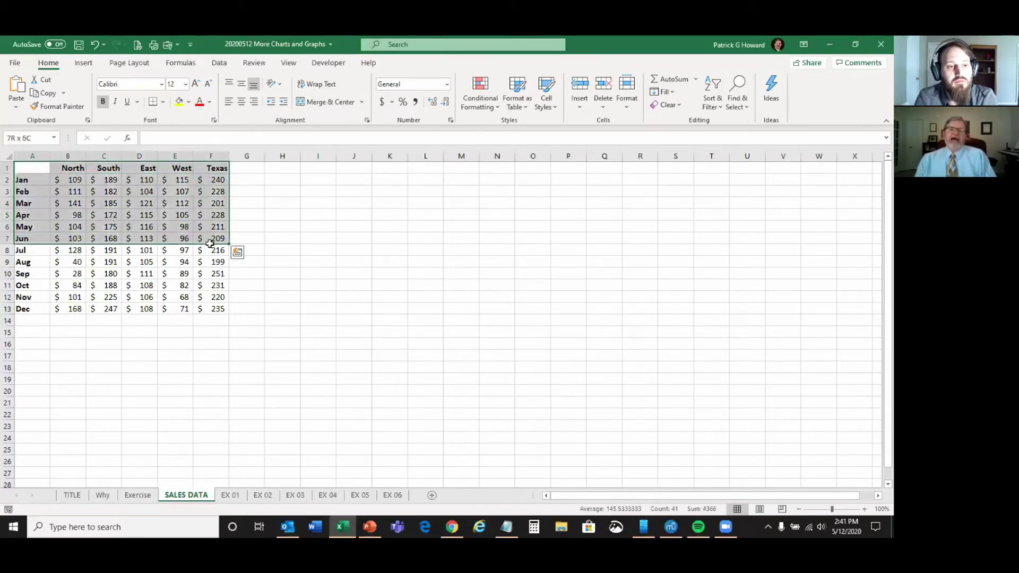
click(426, 436)
Insert a Line chart of the June sales from the non-adjacent ranges A1:F1 and A7:F7
drag(24, 168, 217, 169)
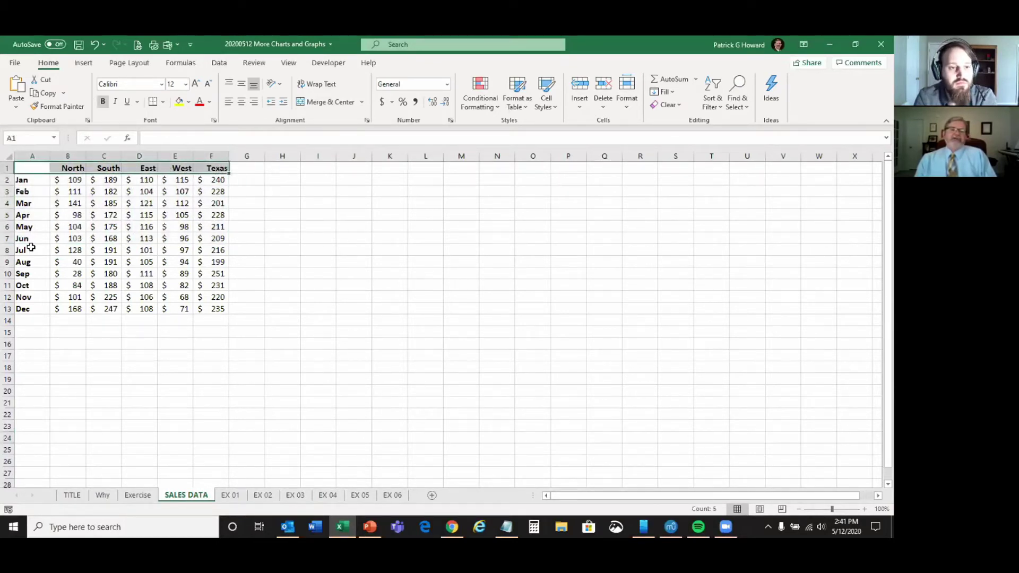
drag(19, 237, 217, 238)
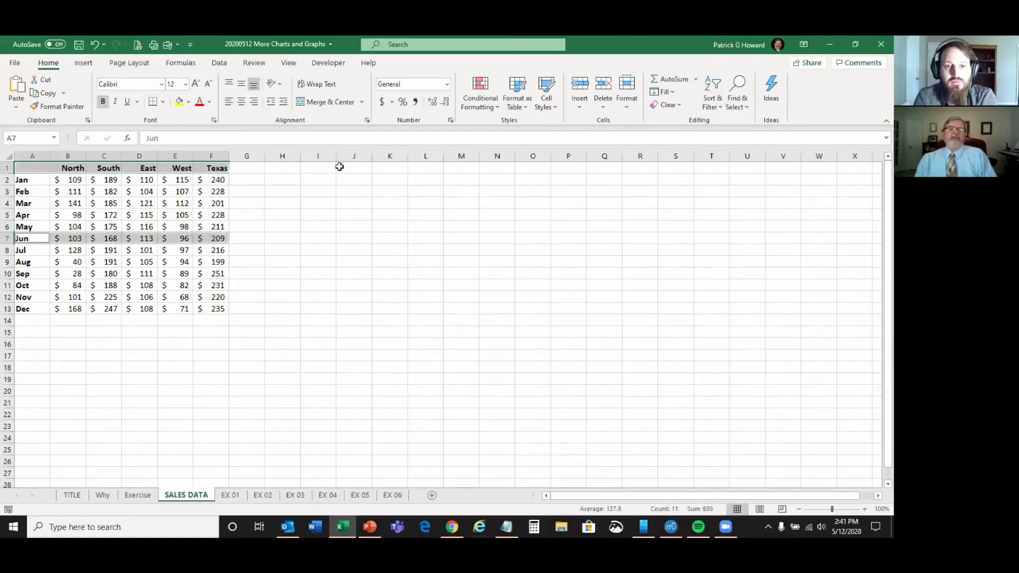
click(80, 63)
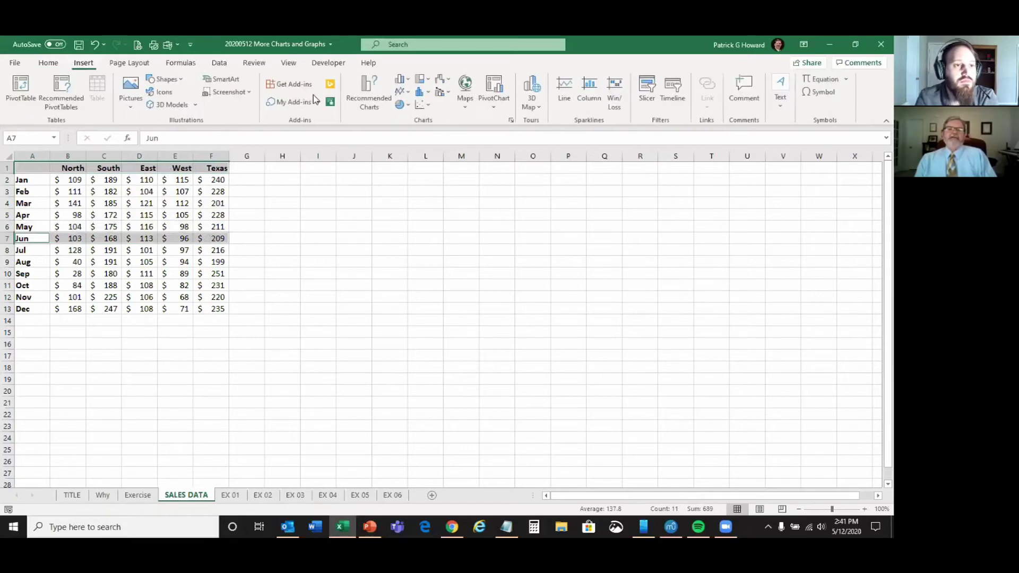
click(368, 90)
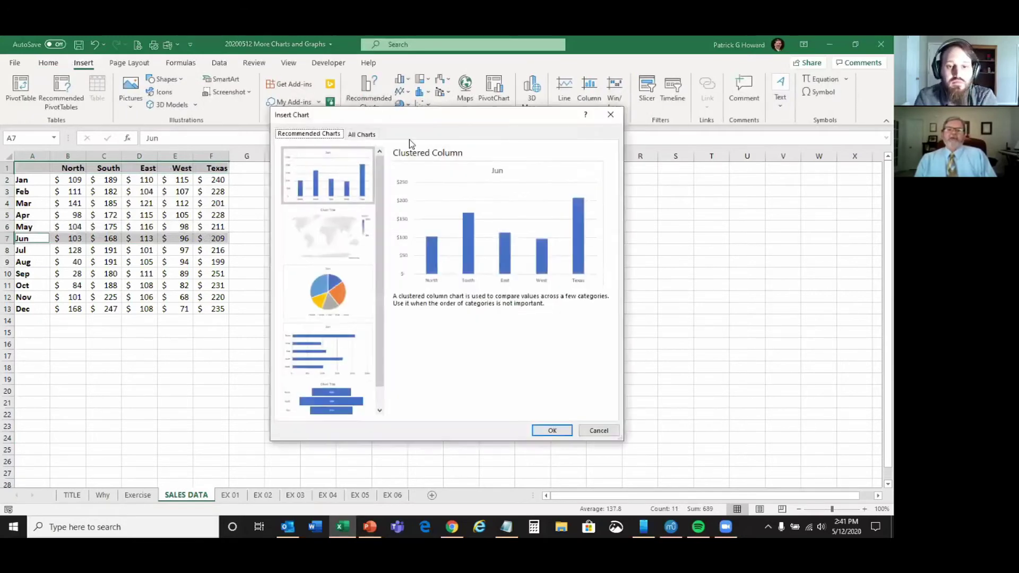
click(366, 135)
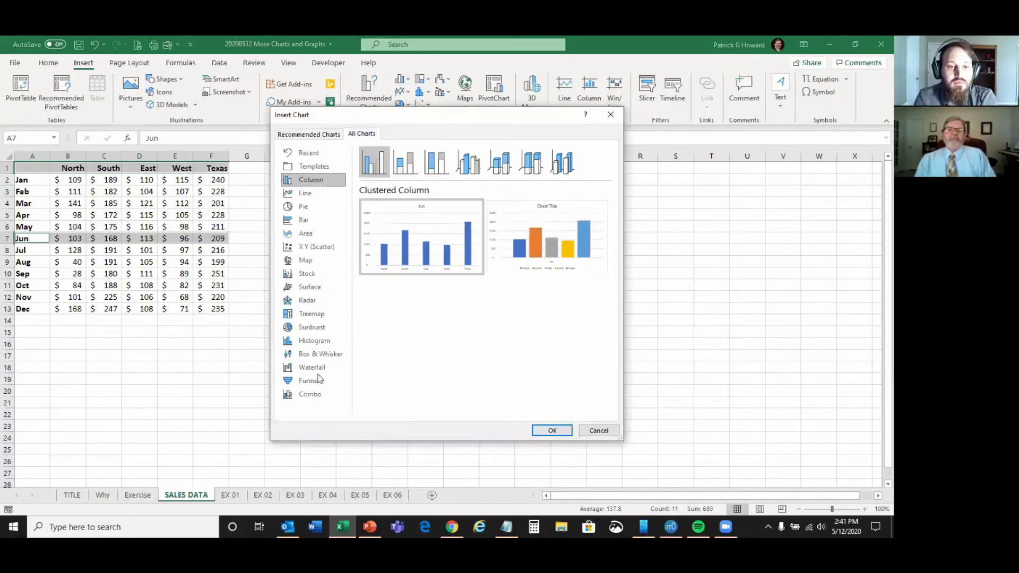
click(300, 193)
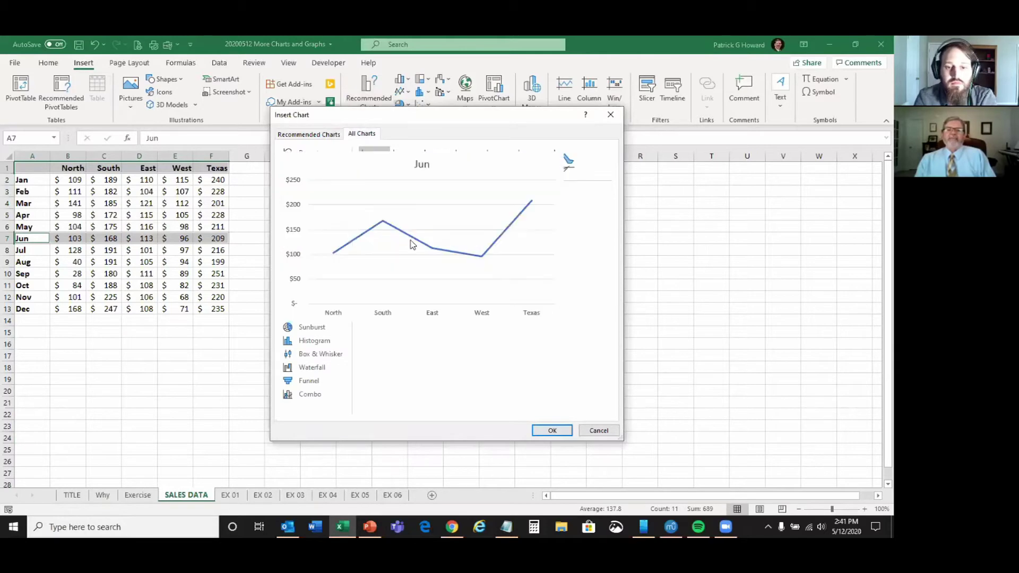
click(550, 429)
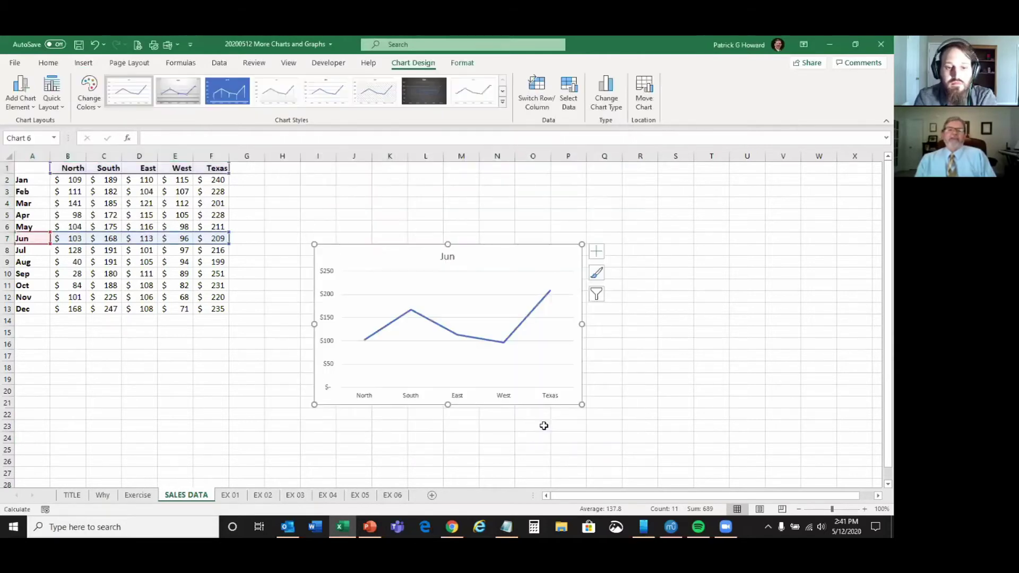
Move the Jun line chart as an object into the EX 01 sheet, and place it to the right of the Jan chart
right_click(395, 263)
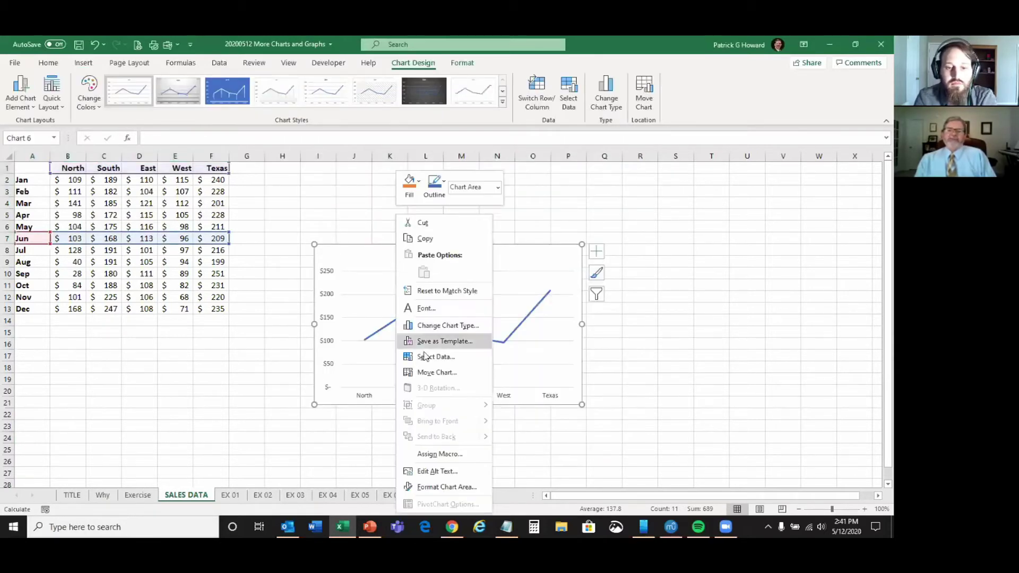
click(437, 373)
click(440, 388)
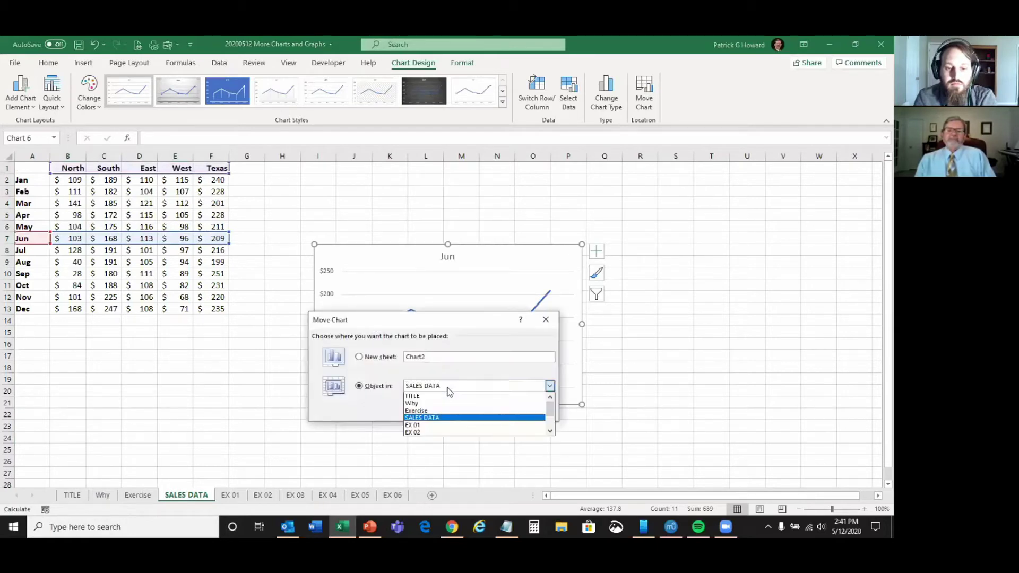
click(450, 426)
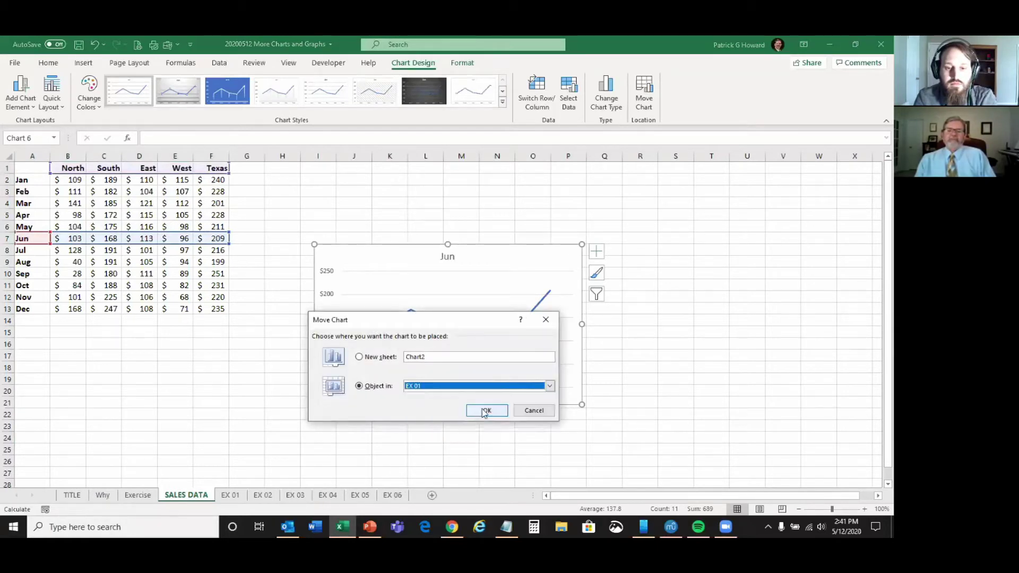
click(485, 410)
drag(409, 258, 393, 176)
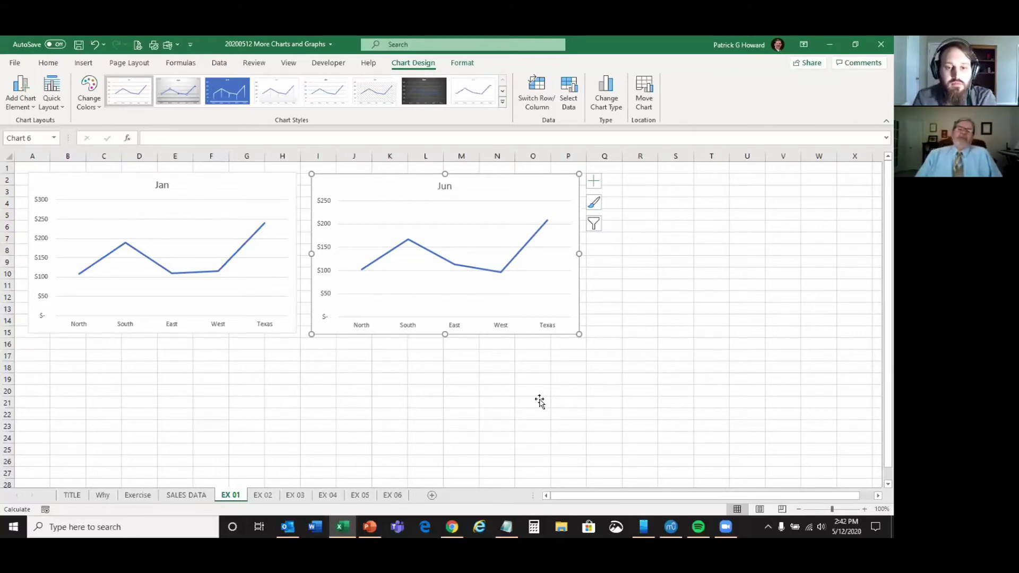
right_click(232, 189)
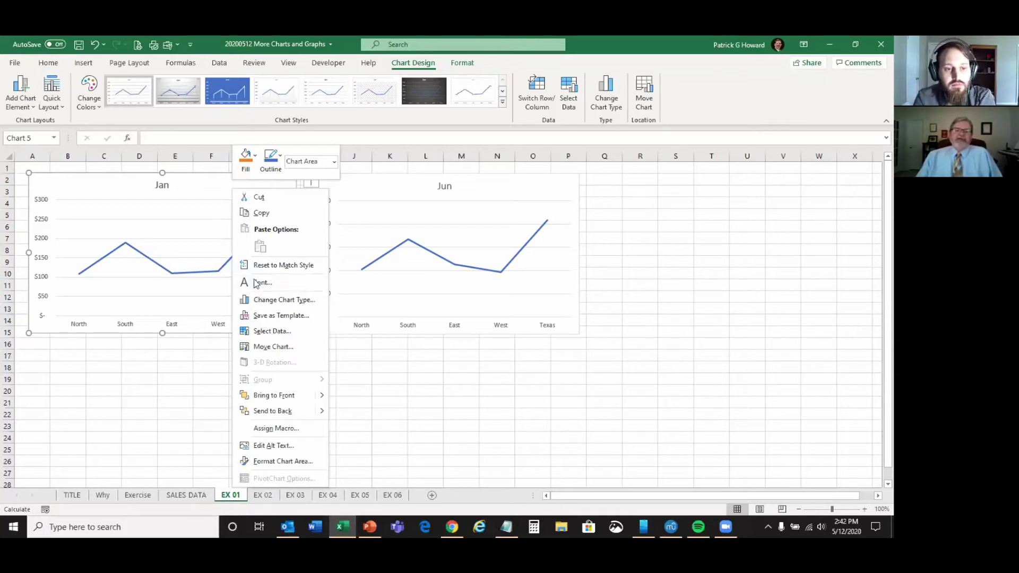
click(216, 213)
right_click(217, 211)
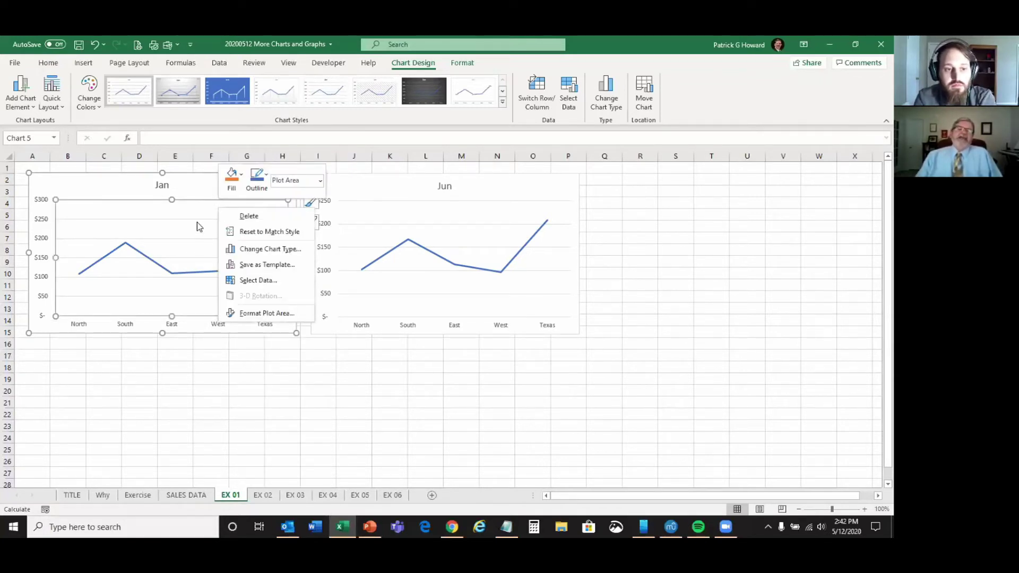
click(192, 185)
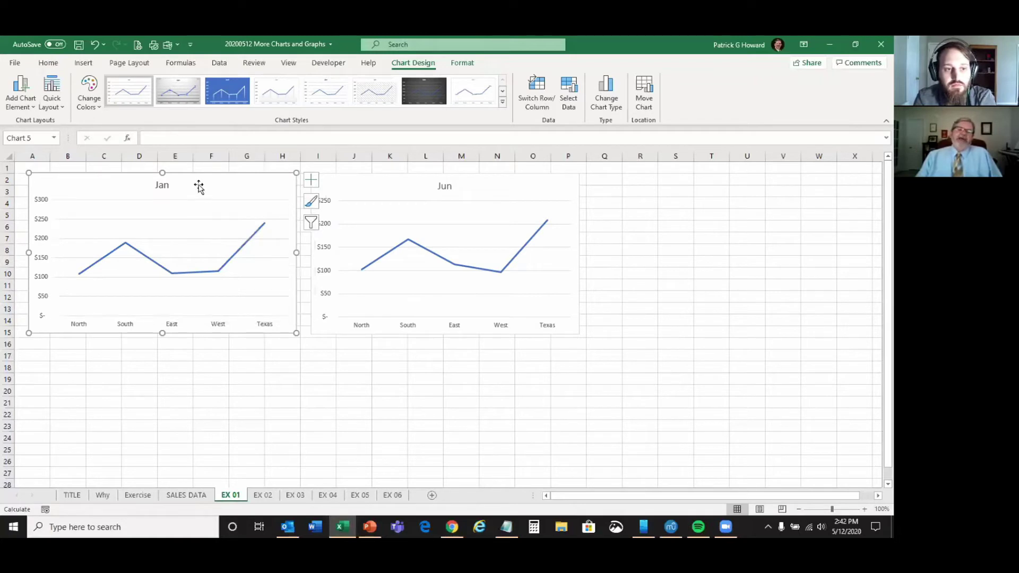
Change the Jan line chart on the EX 01 sheet to the standard Area chart type
right_click(198, 183)
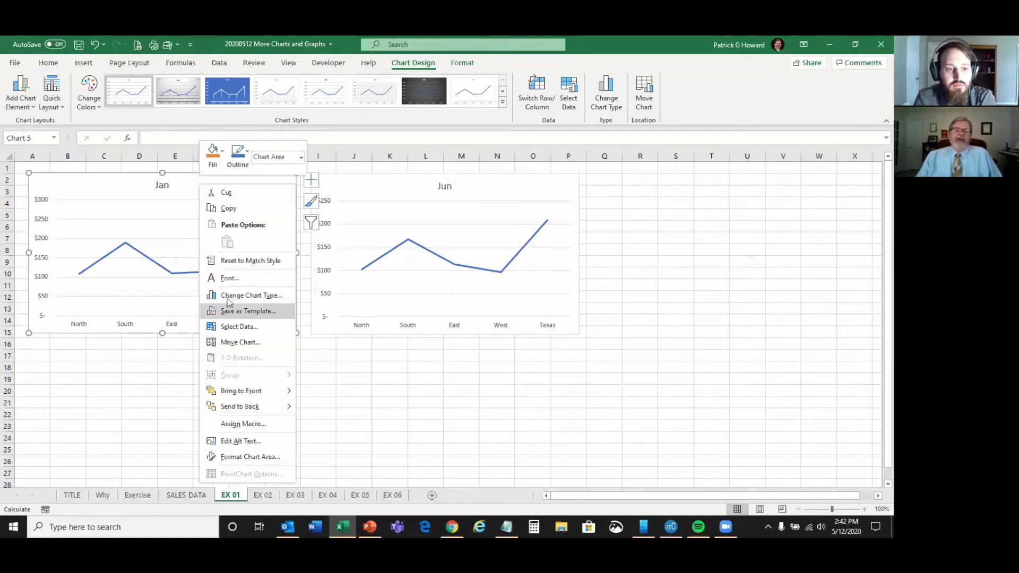
key(Escape)
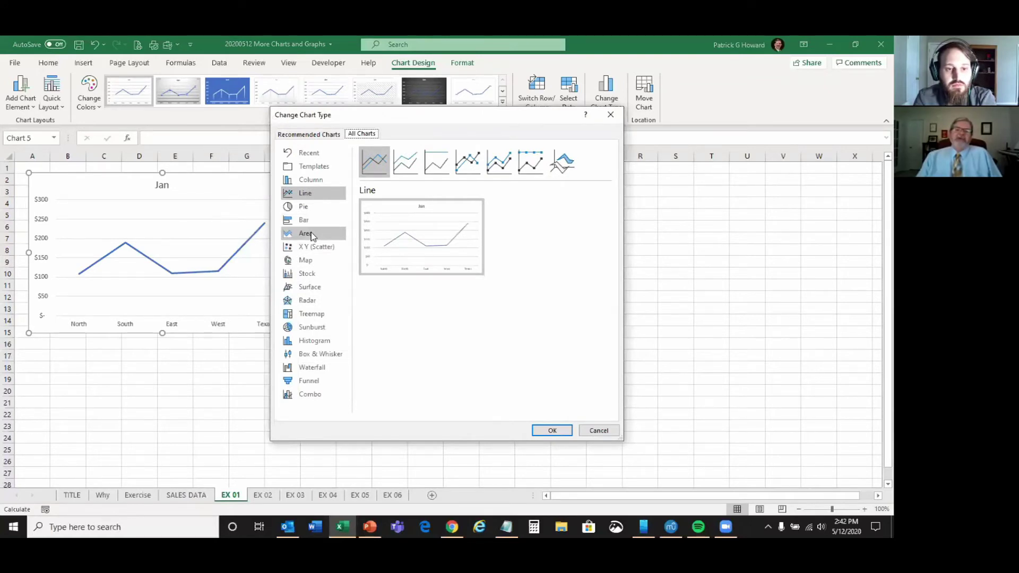
click(311, 236)
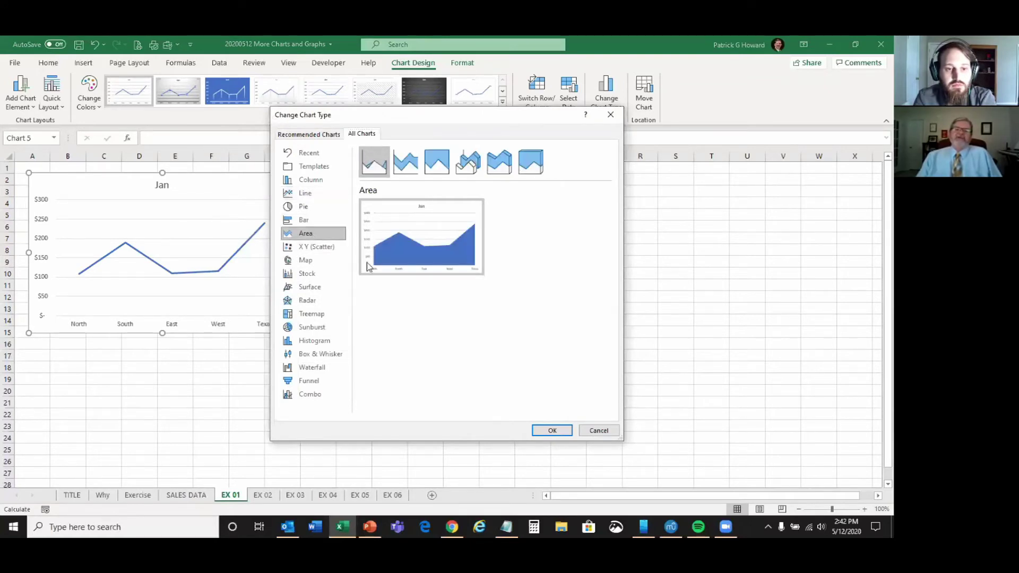
click(552, 431)
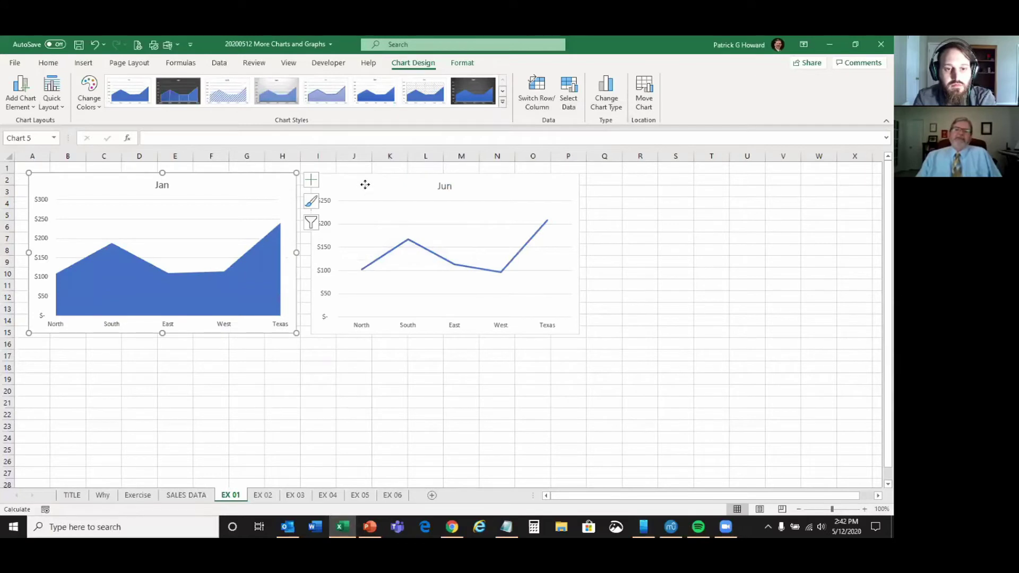
Change the Jun line chart to the standard Area chart type and deselect it
click(365, 184)
right_click(366, 185)
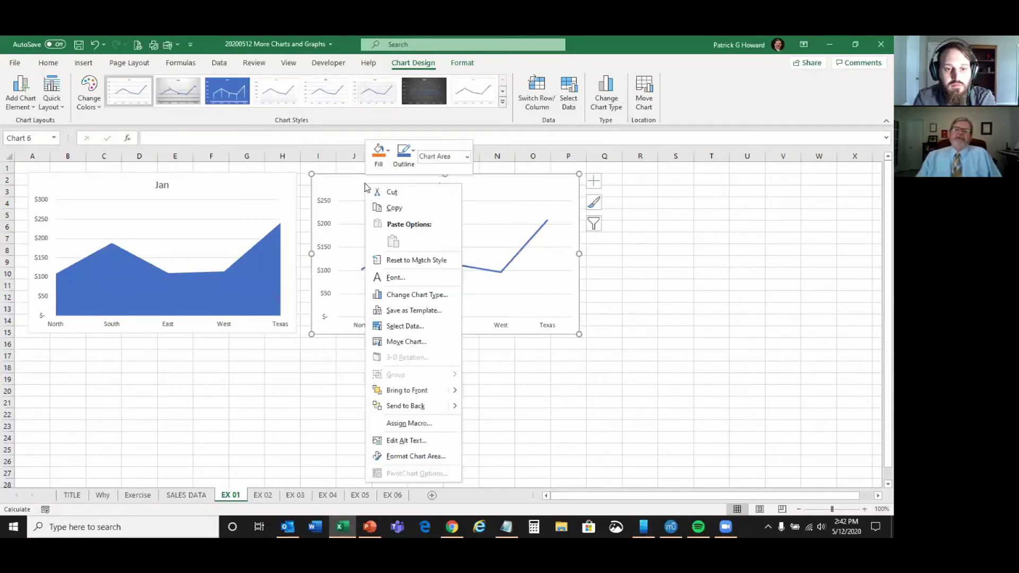
click(396, 295)
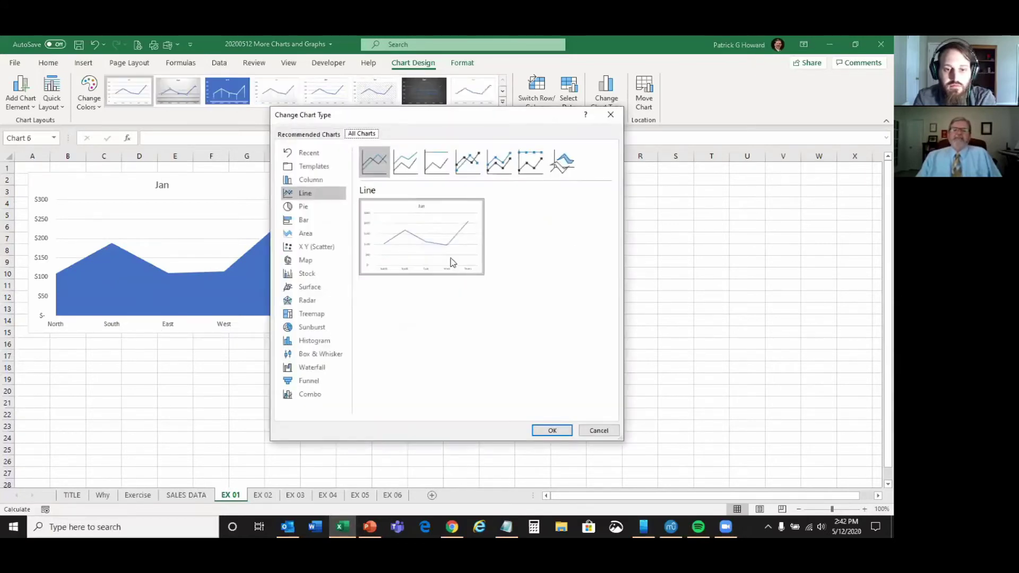
click(303, 235)
mouse_move(479, 282)
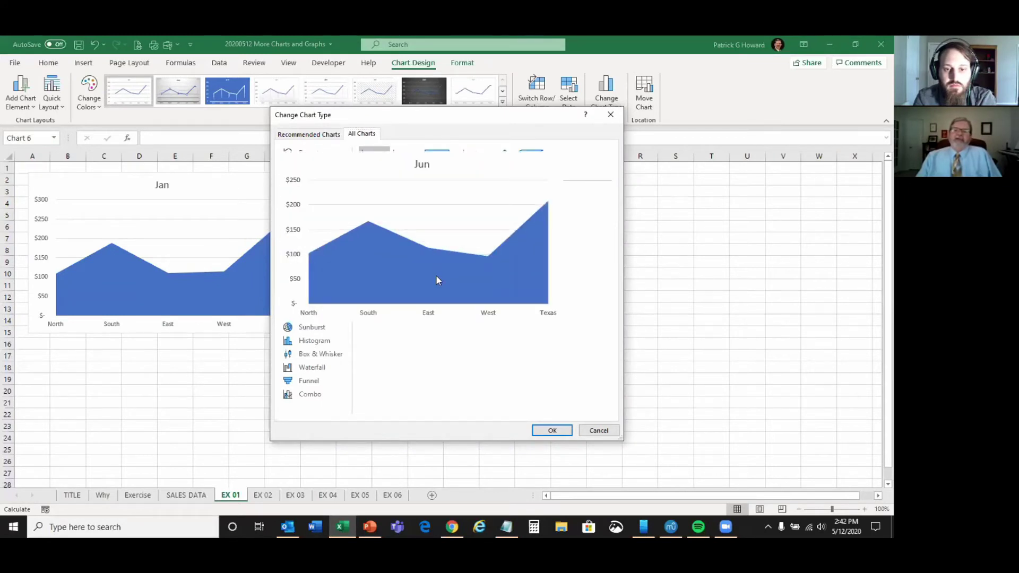
click(552, 430)
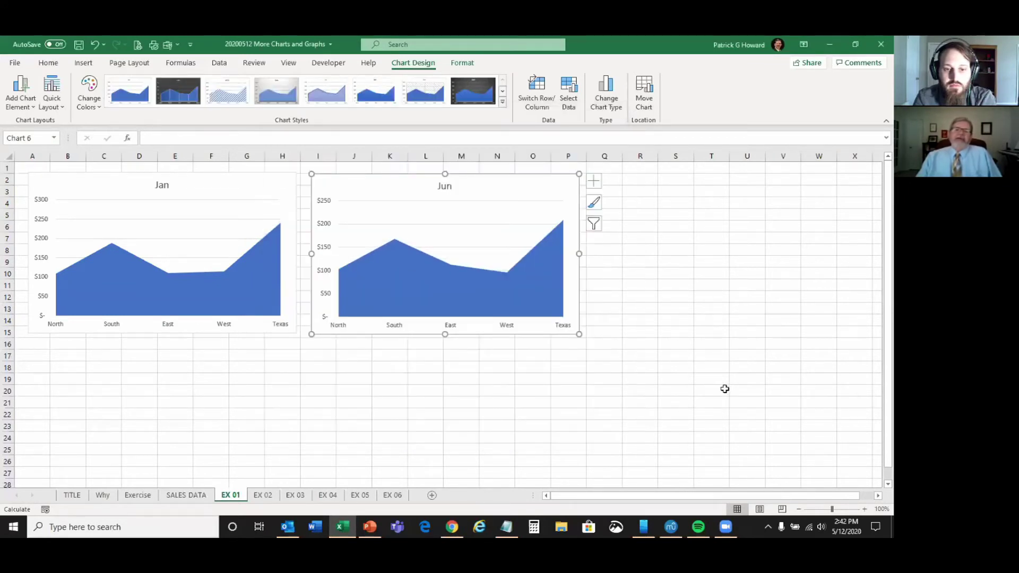
click(726, 390)
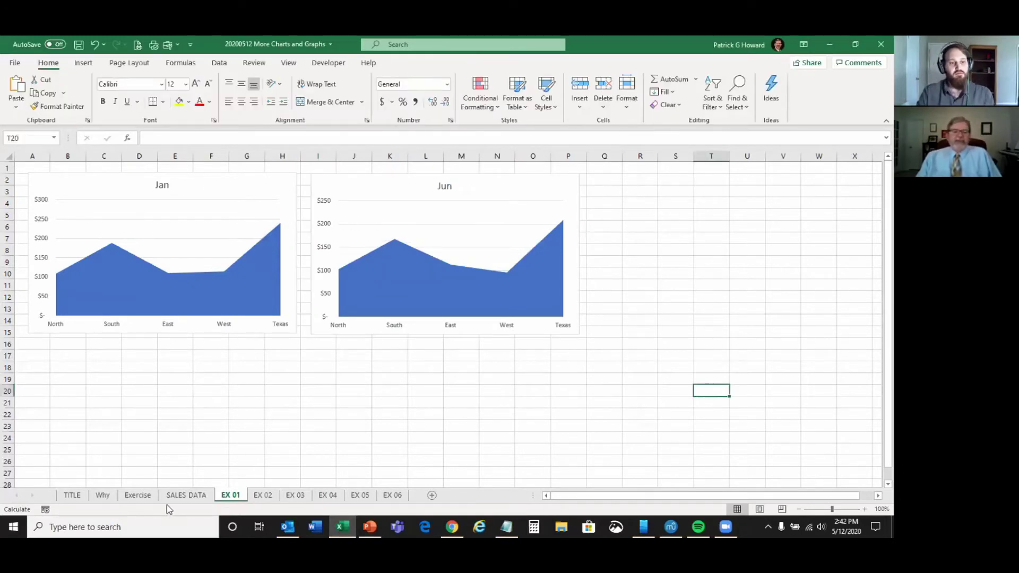
Insert a Stacked Area chart from the full sales range A1:F13 on the SALES DATA sheet
click(141, 495)
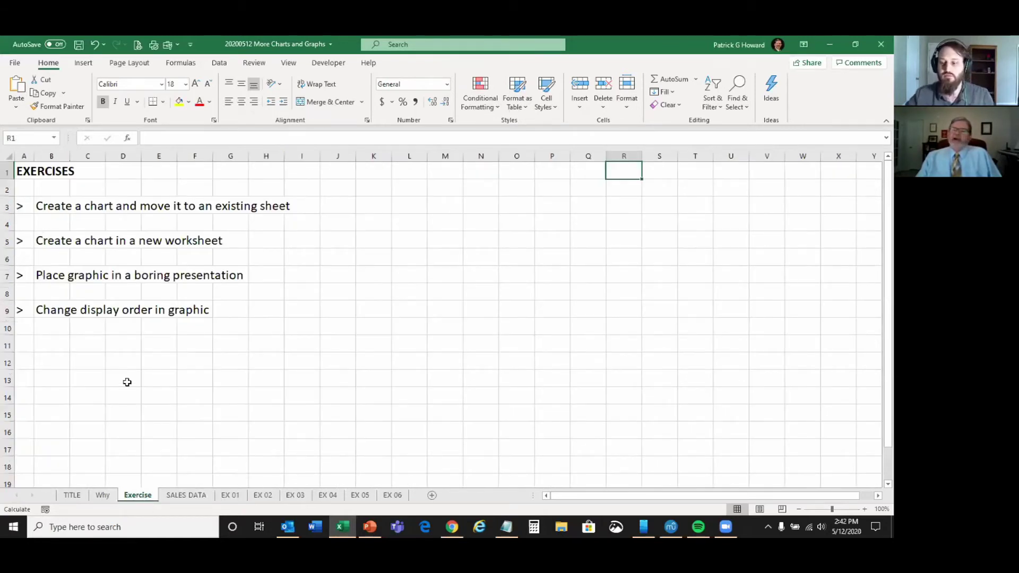
click(187, 492)
click(354, 357)
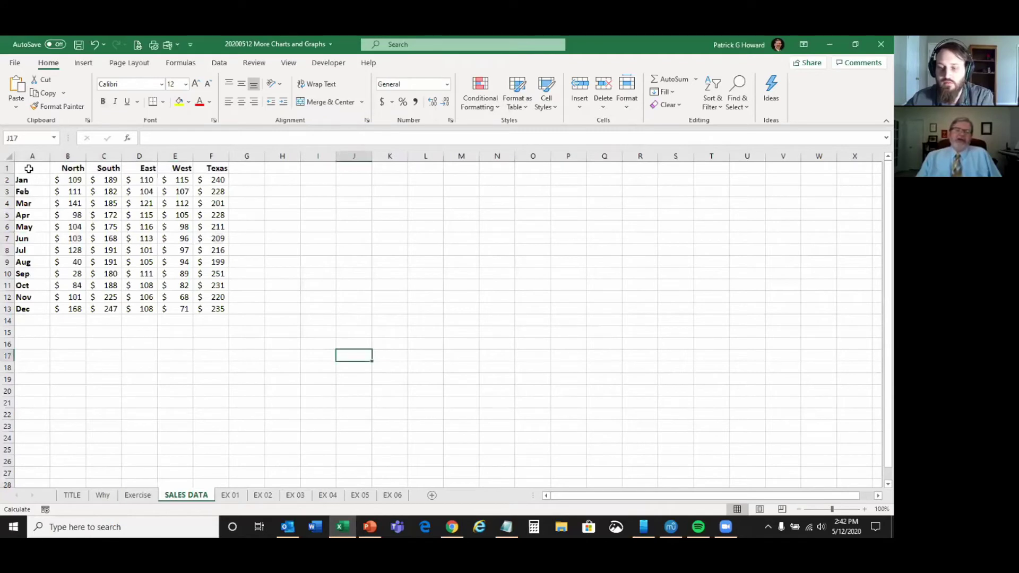
drag(29, 168, 202, 308)
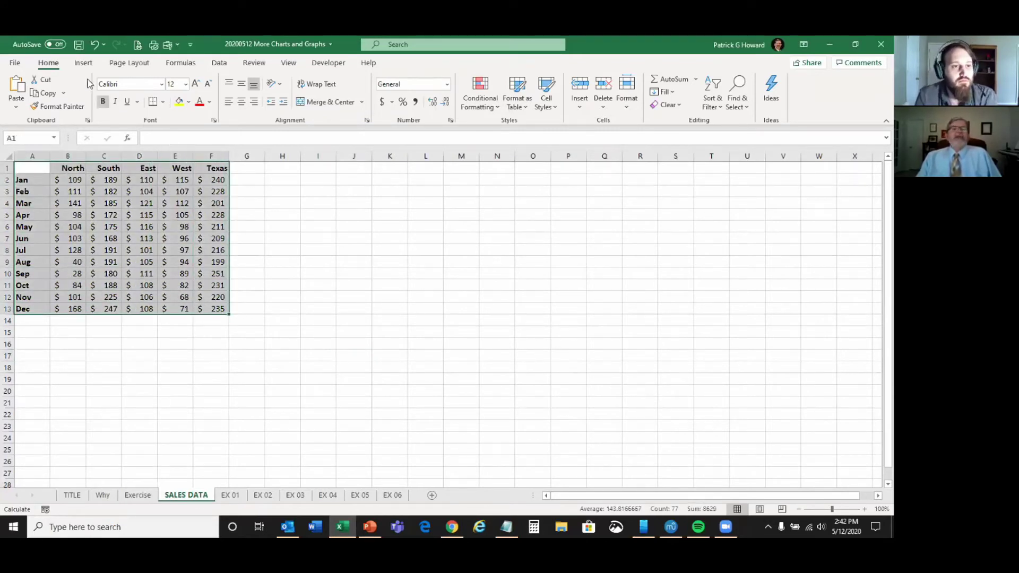
click(83, 63)
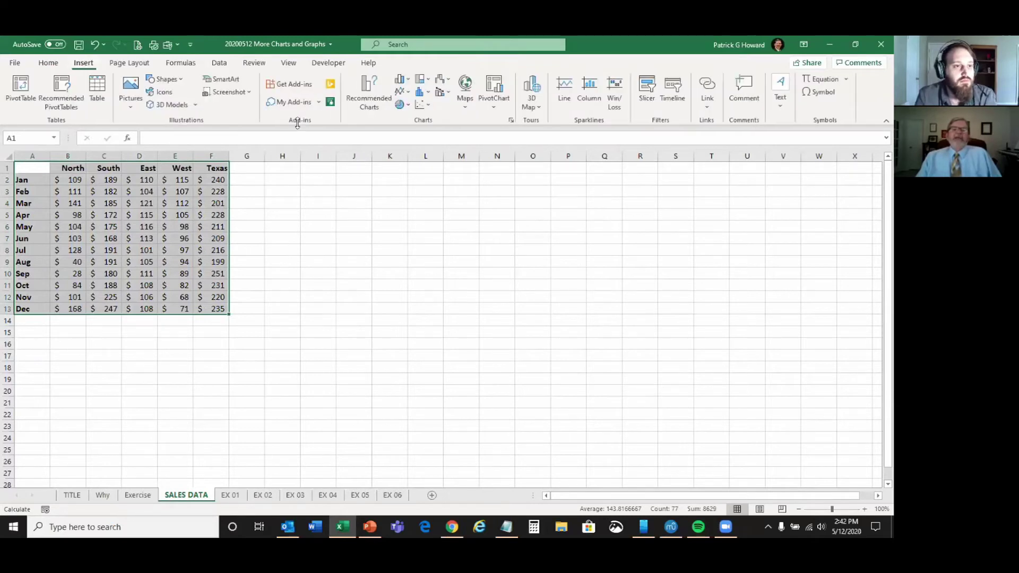
click(367, 91)
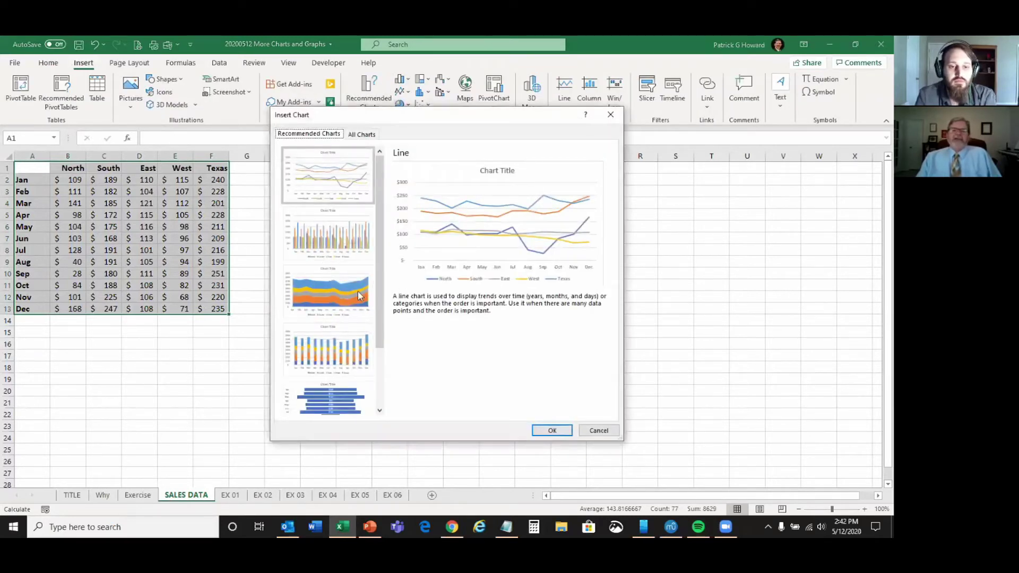
click(360, 296)
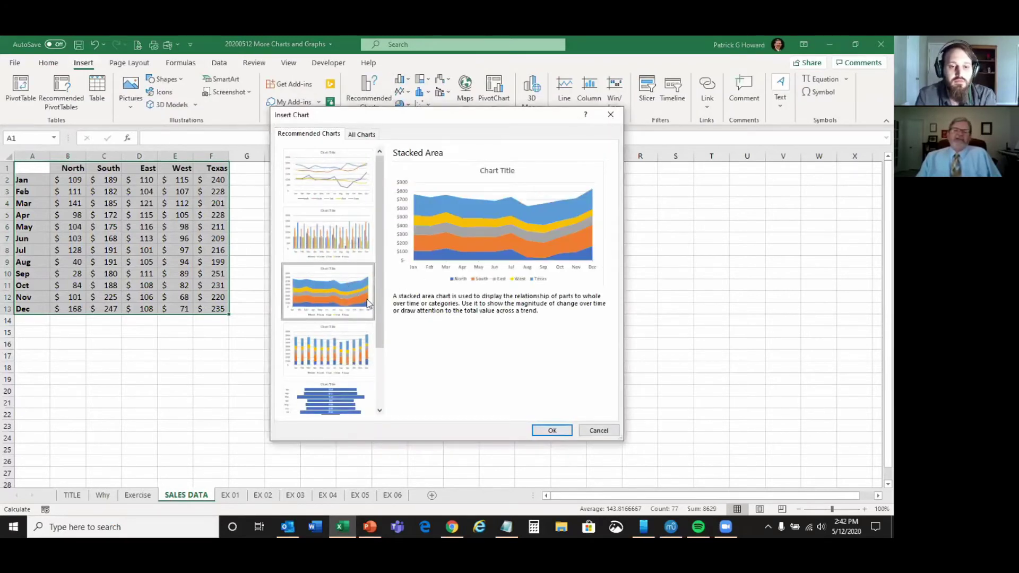
click(553, 431)
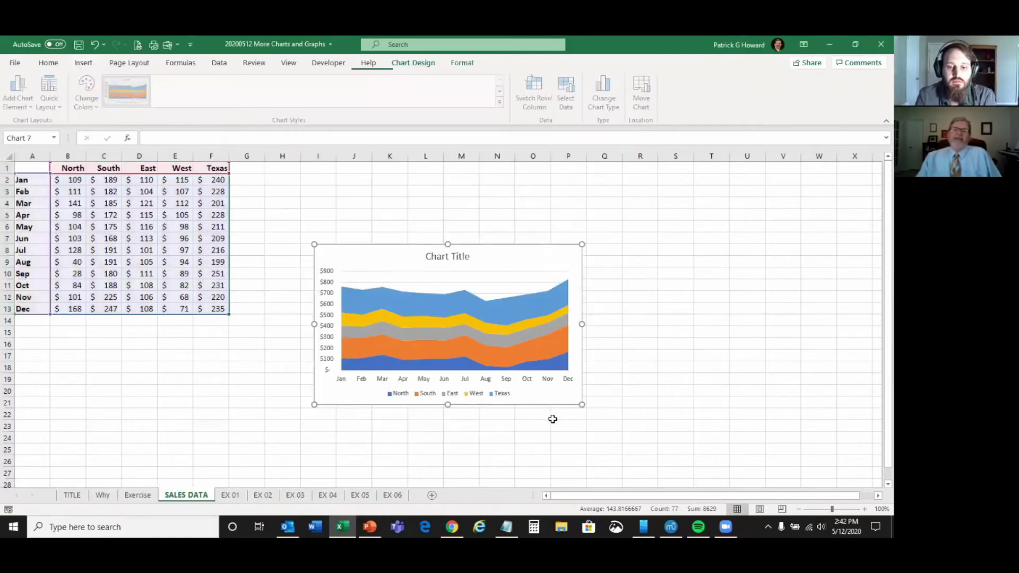
Move the stacked area chart to a new sheet named Regional Sales
right_click(372, 257)
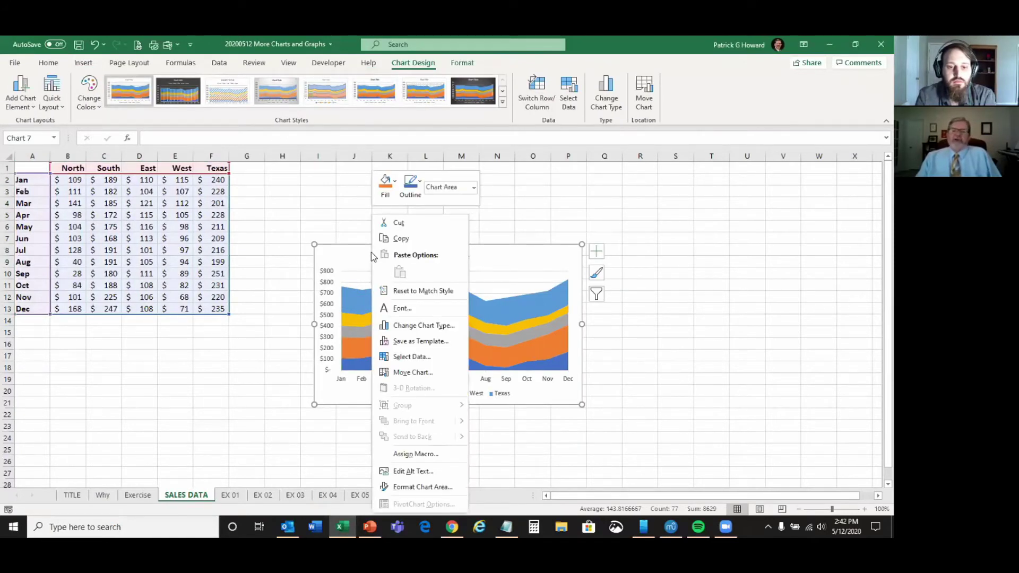
click(416, 372)
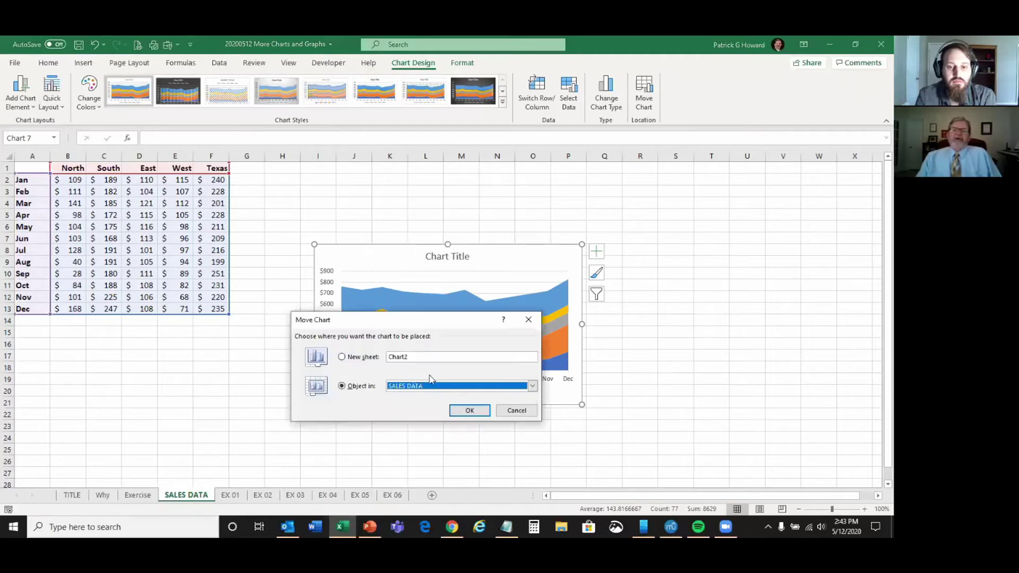
click(342, 359)
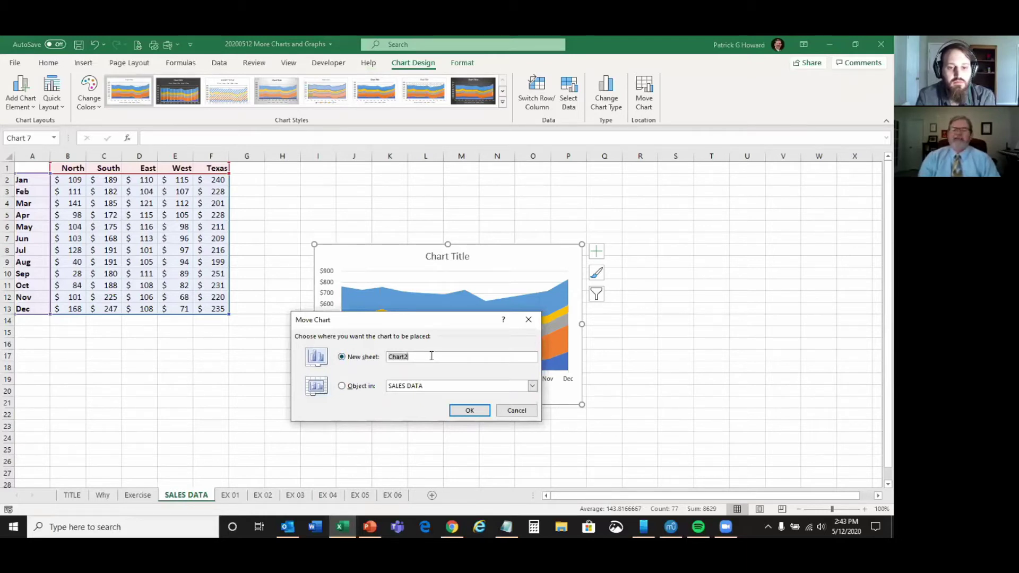
text(Regional S)
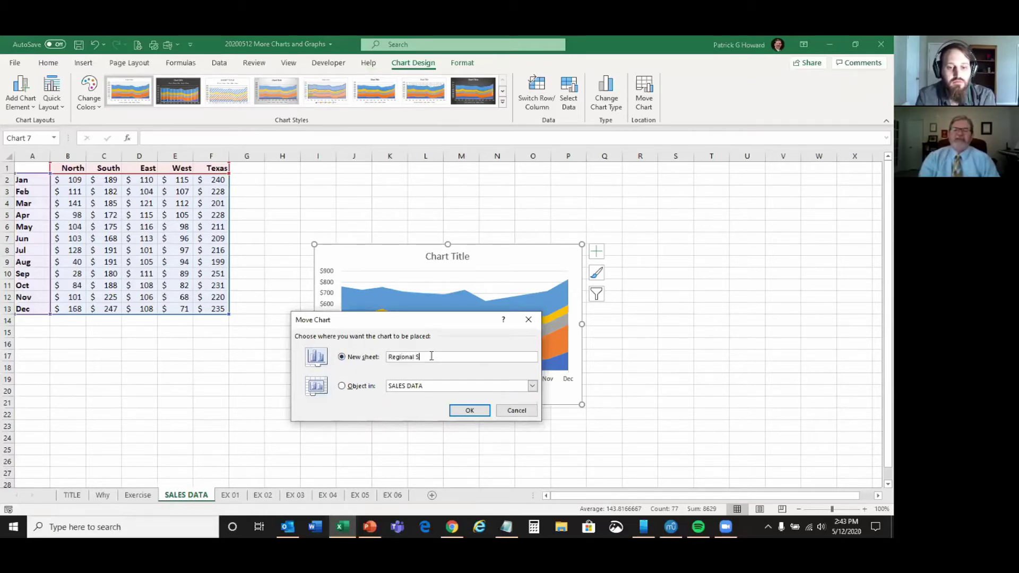
text(ales)
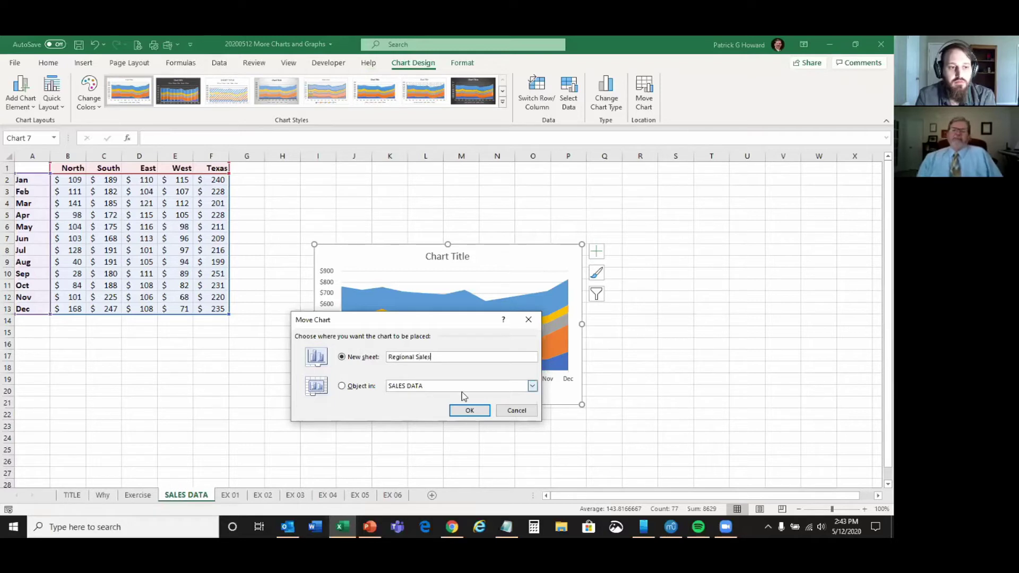
click(470, 410)
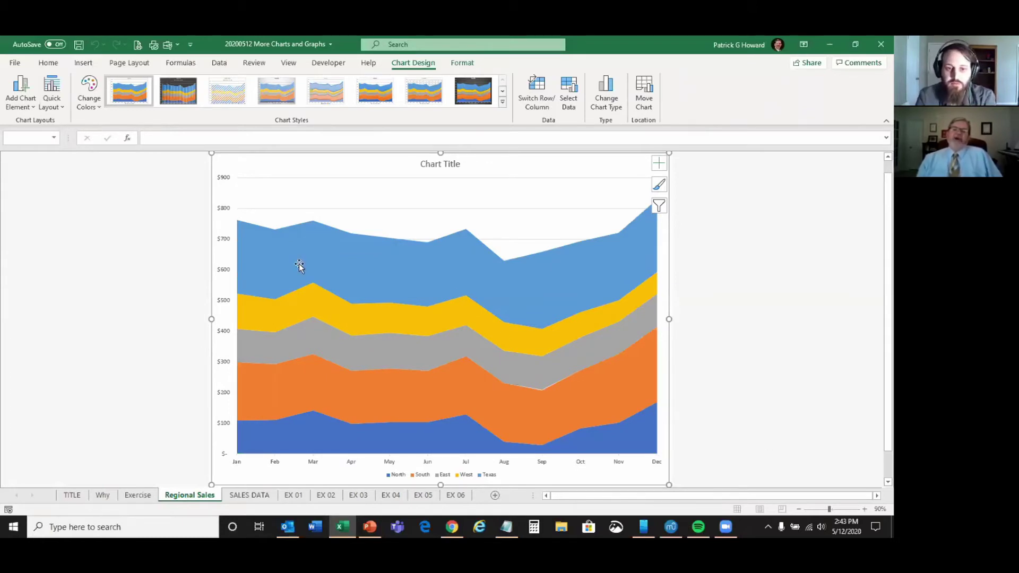
Compare chart styles, apply the dark-background style with vertical drop lines, and move the Regional Sales sheet directly after SALES DATA
click(179, 89)
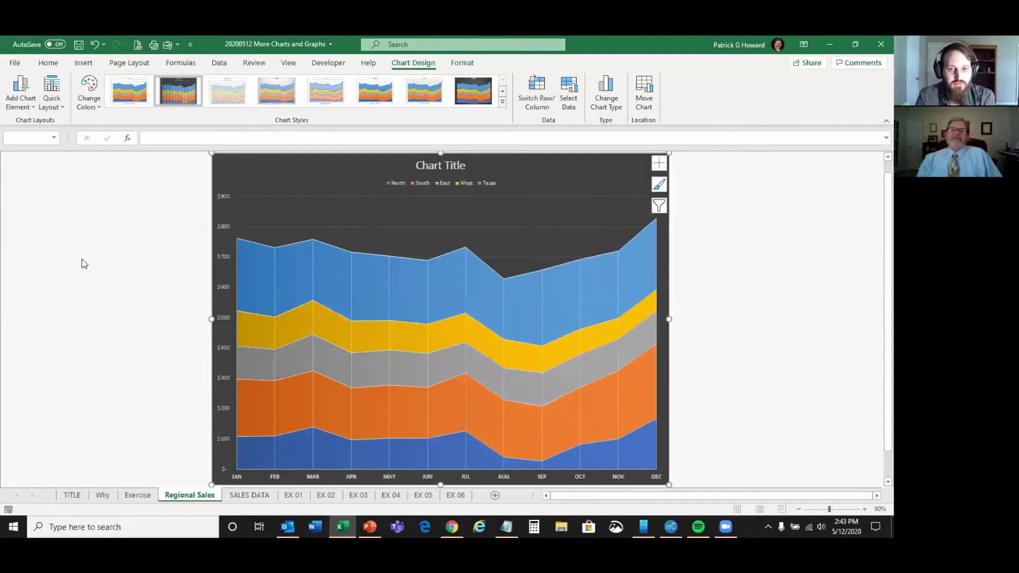
click(276, 90)
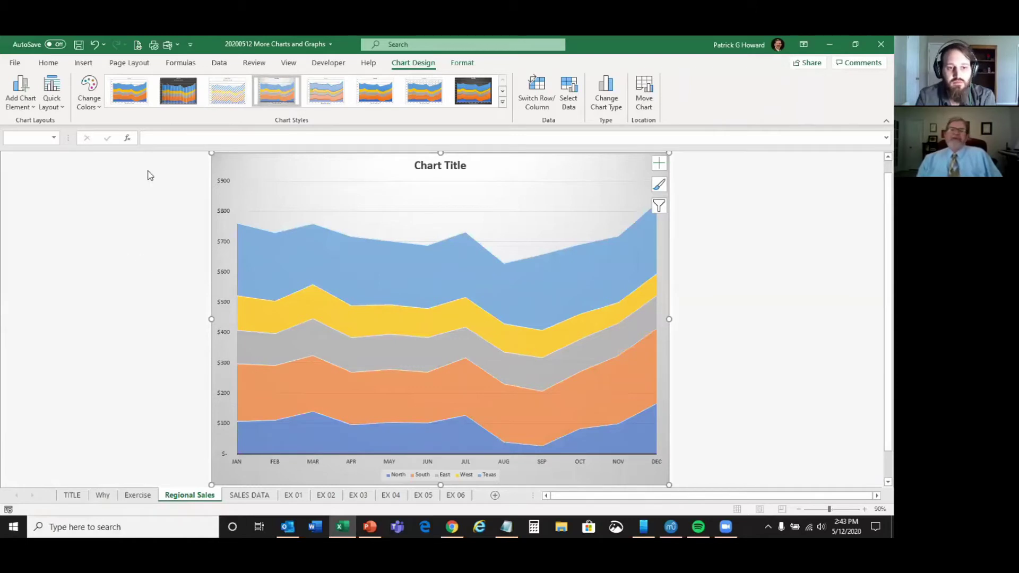
click(177, 94)
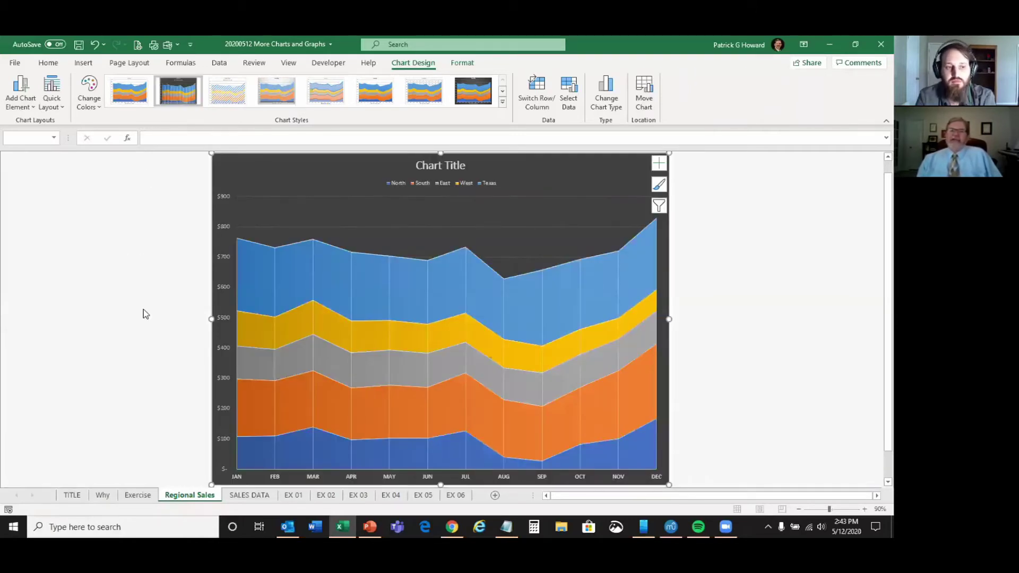
click(115, 95)
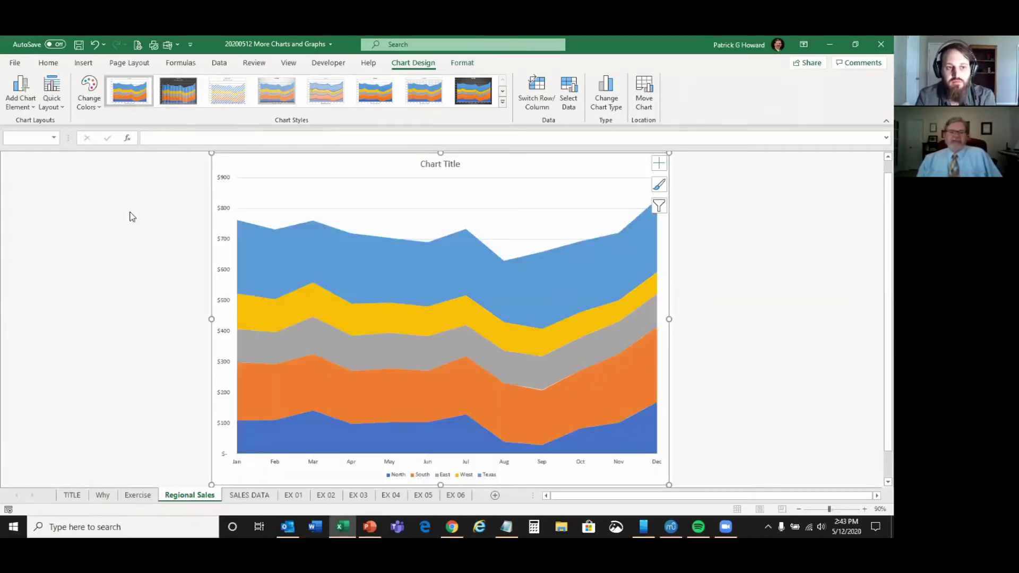
click(177, 91)
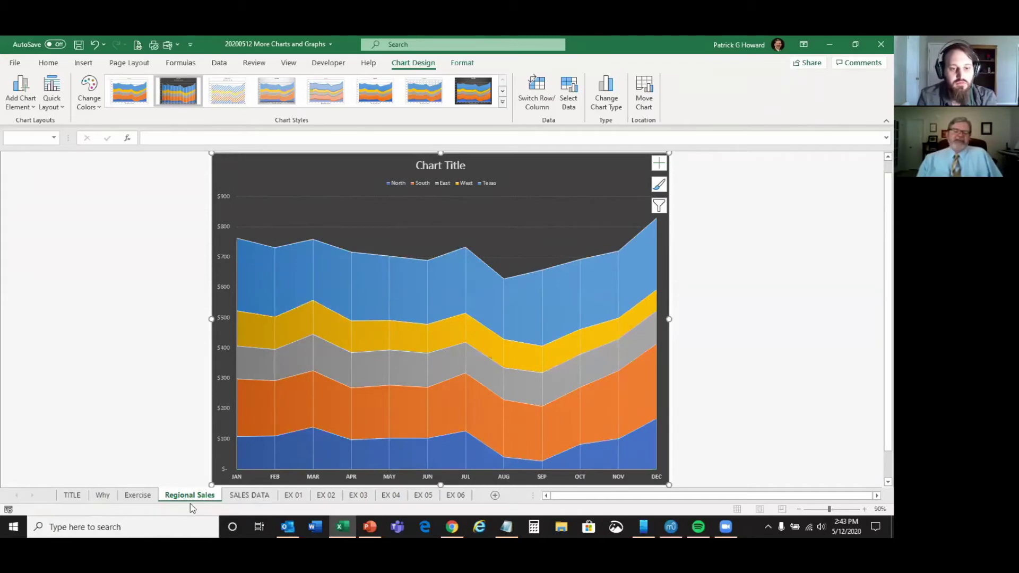
drag(186, 499, 287, 499)
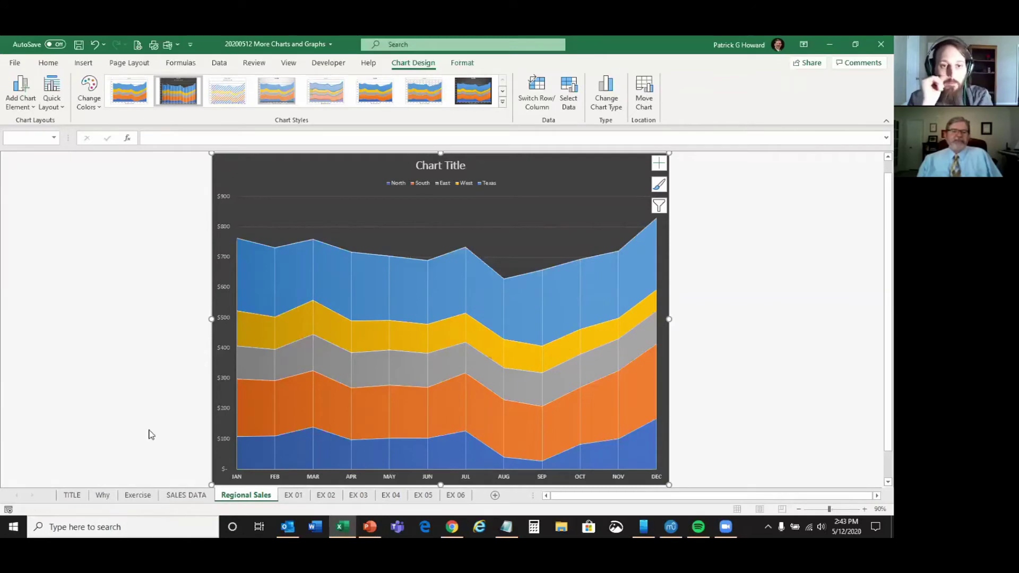
Insert a 3-D Column chart from the sales range A1:F13 on the SALES DATA sheet, with months along the horizontal axis
click(139, 496)
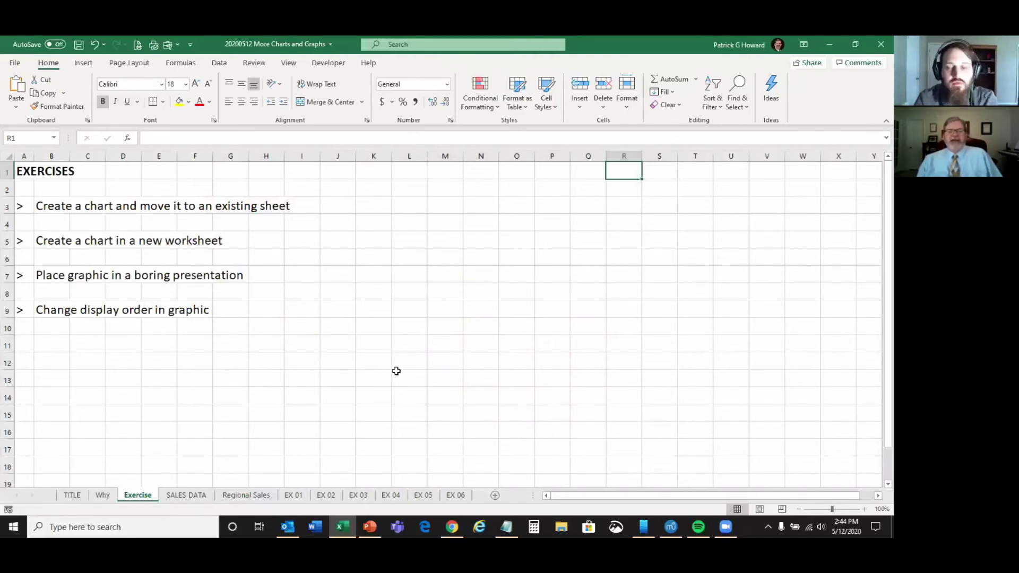
click(199, 495)
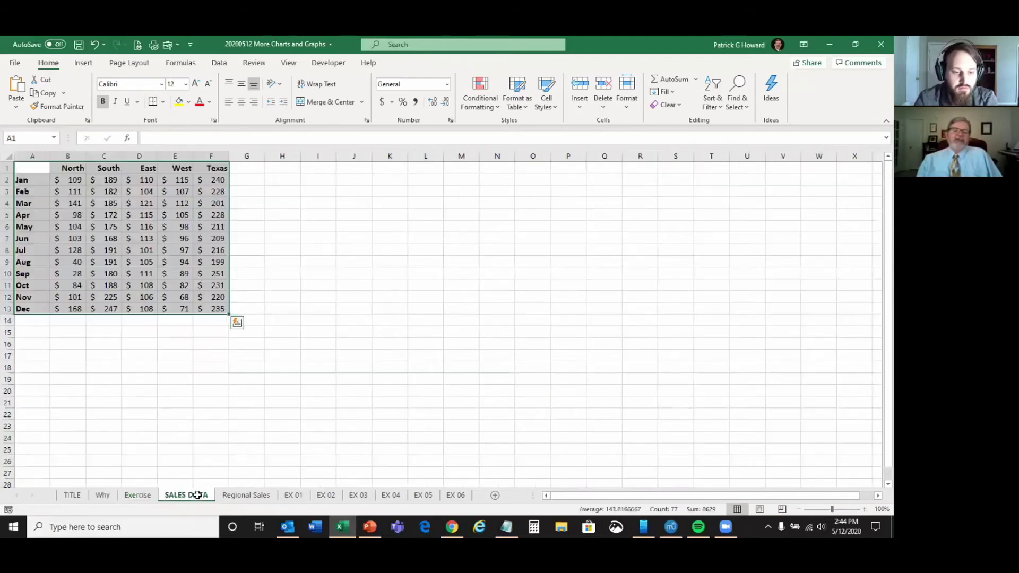
right_click(65, 215)
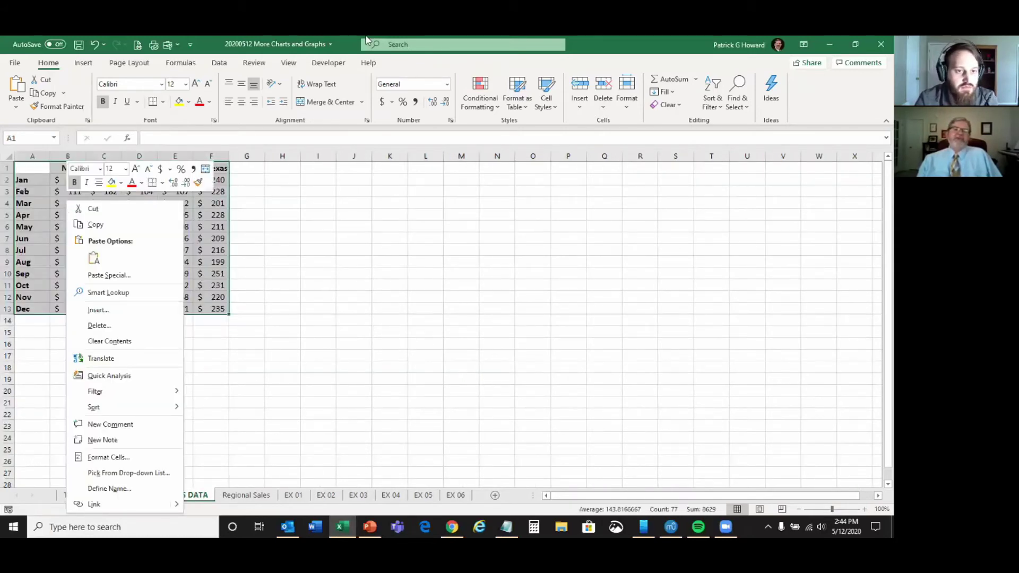
key(Escape)
click(83, 62)
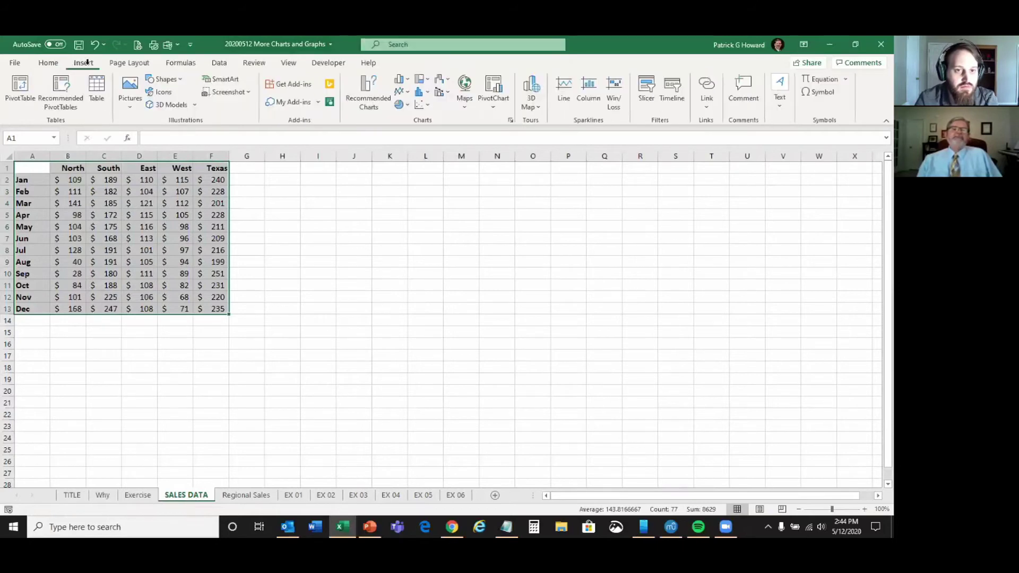
click(364, 99)
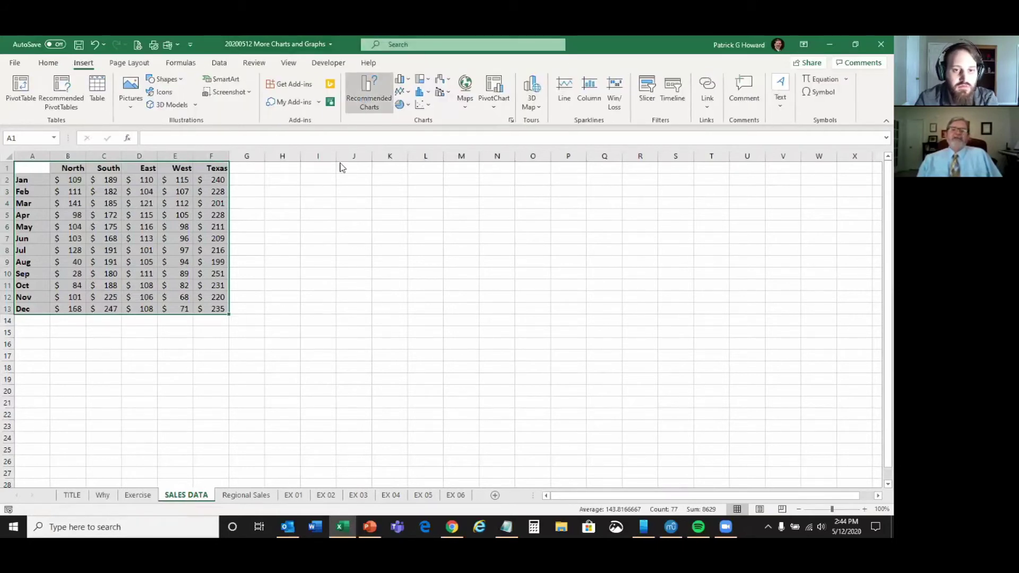
click(375, 137)
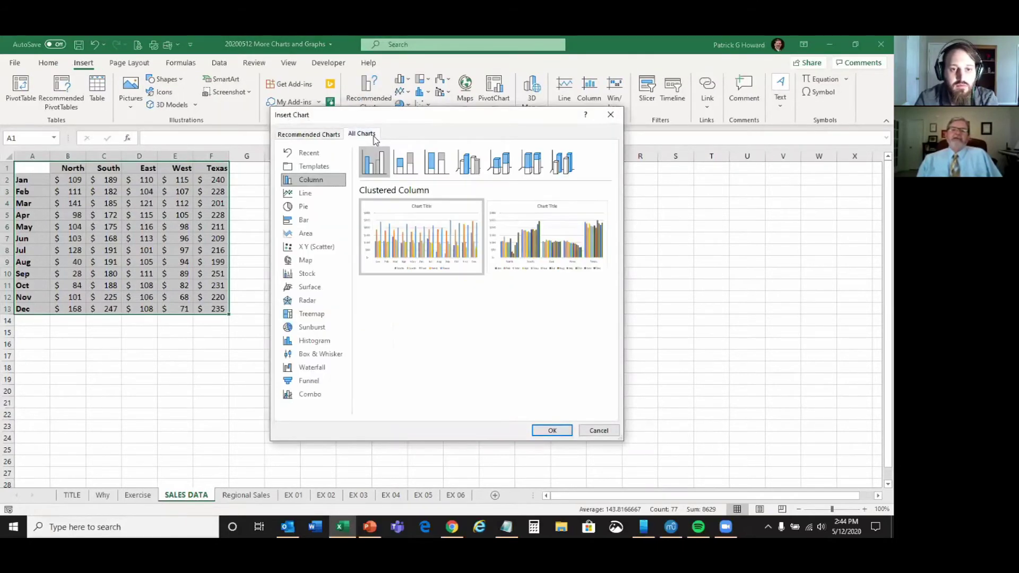
click(564, 165)
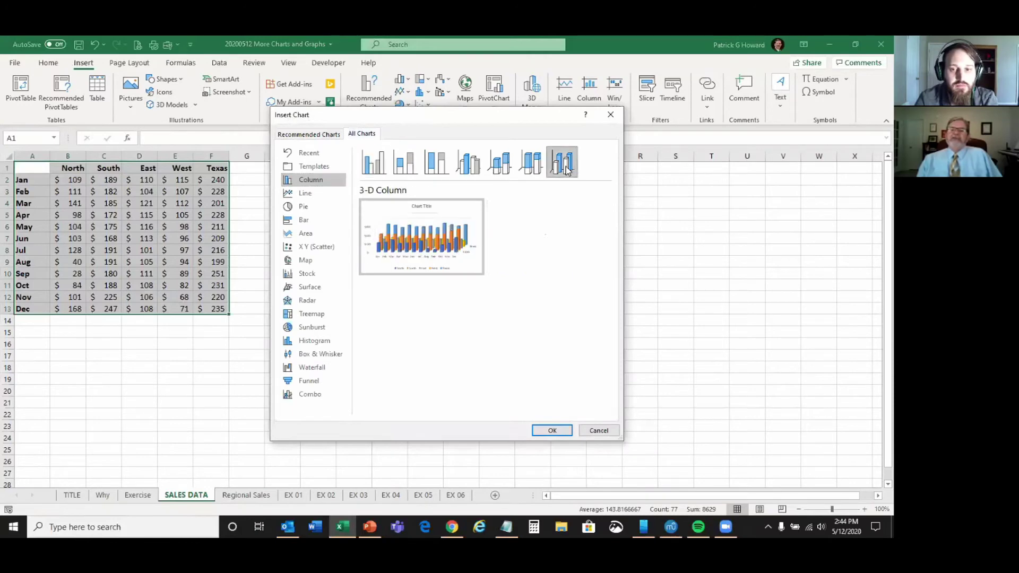
mouse_move(473, 342)
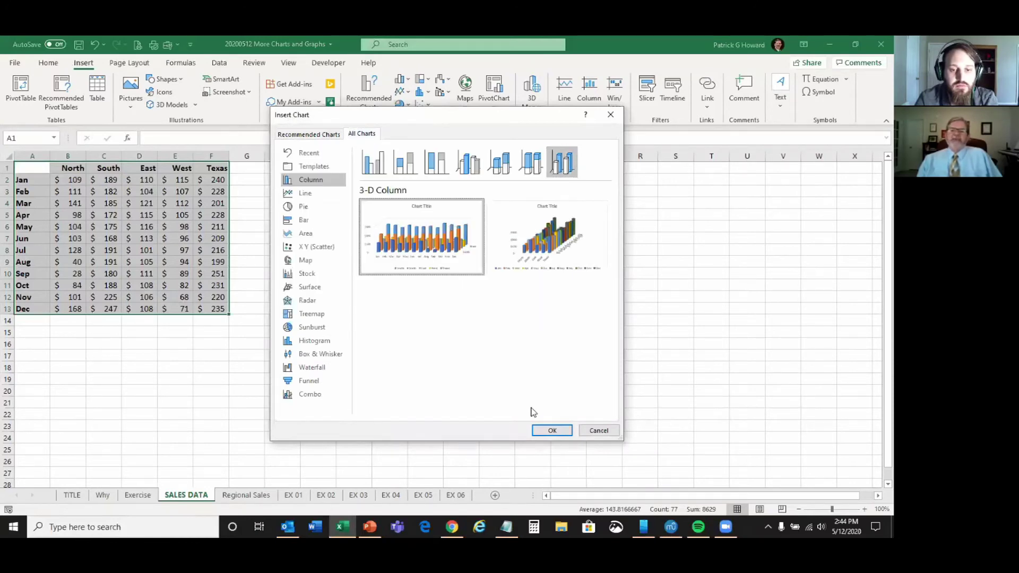
click(554, 431)
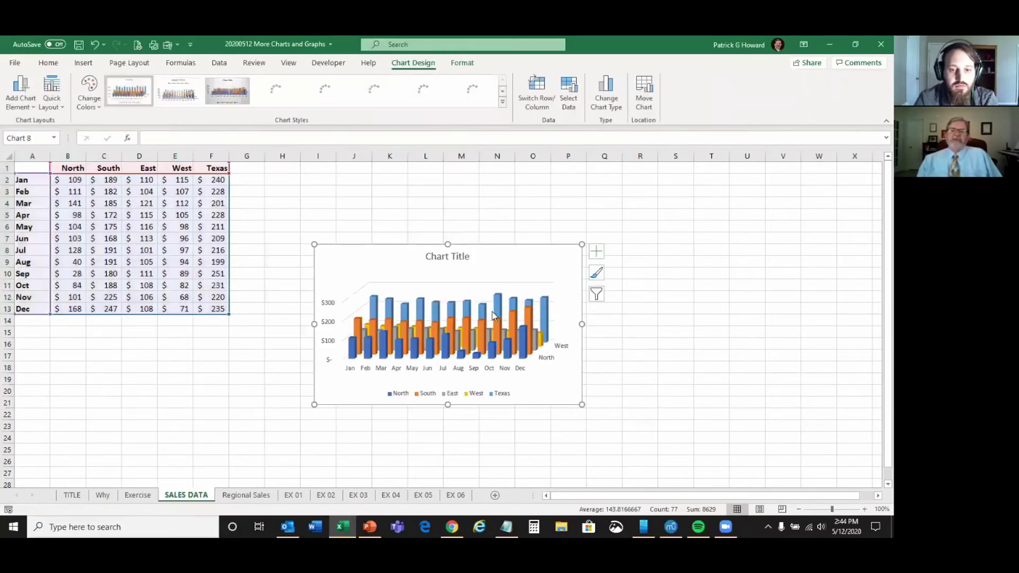
Move the 3-D column chart to the existing sheet EX 03 as an embedded object
right_click(370, 264)
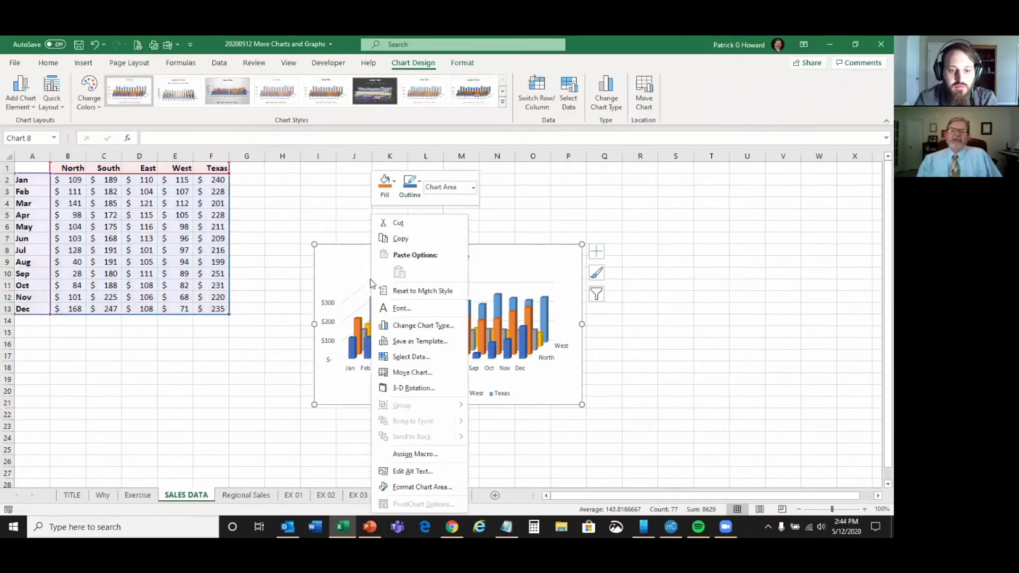
click(406, 374)
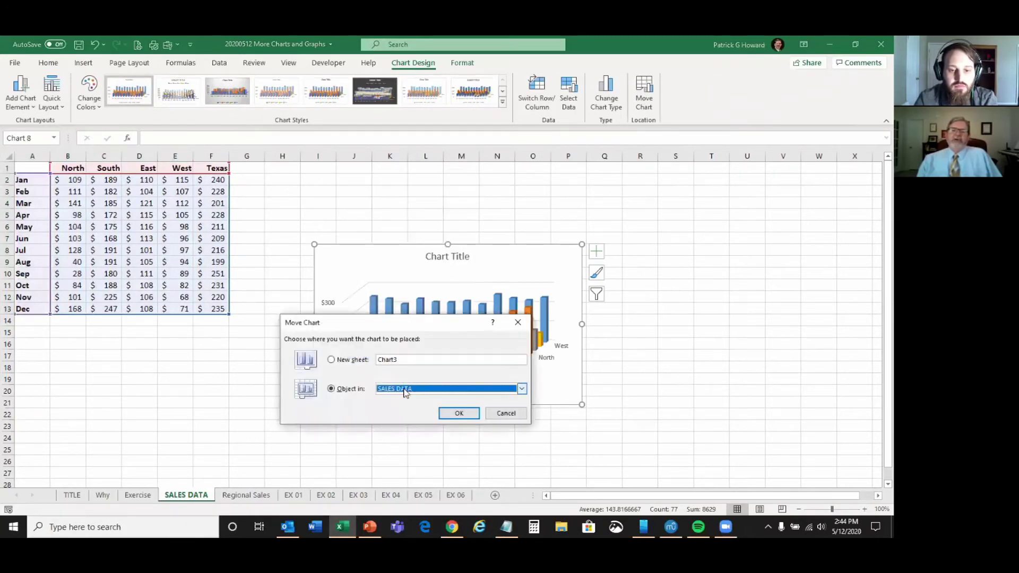
click(407, 388)
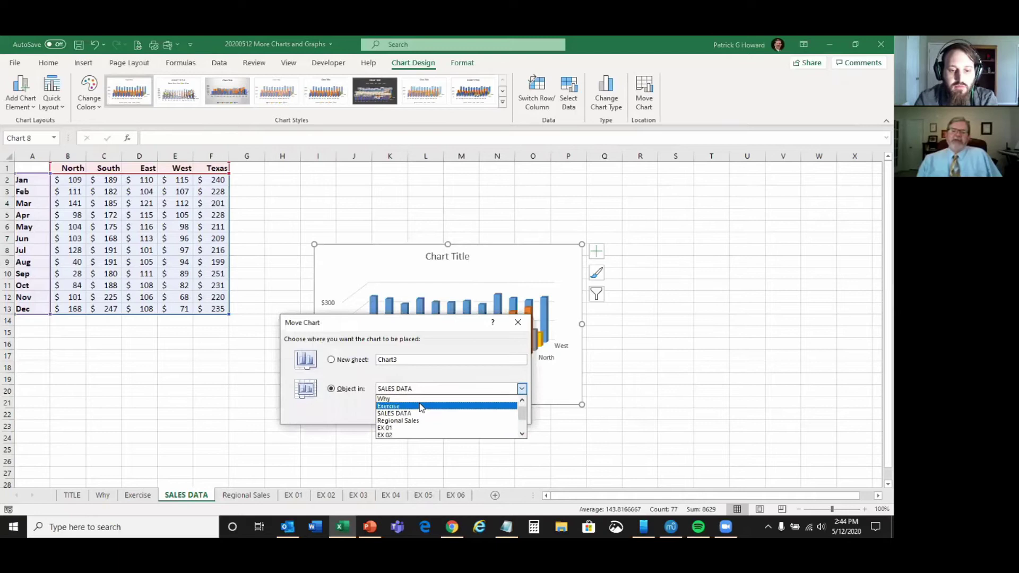
scroll(415, 428, down, 1)
click(415, 434)
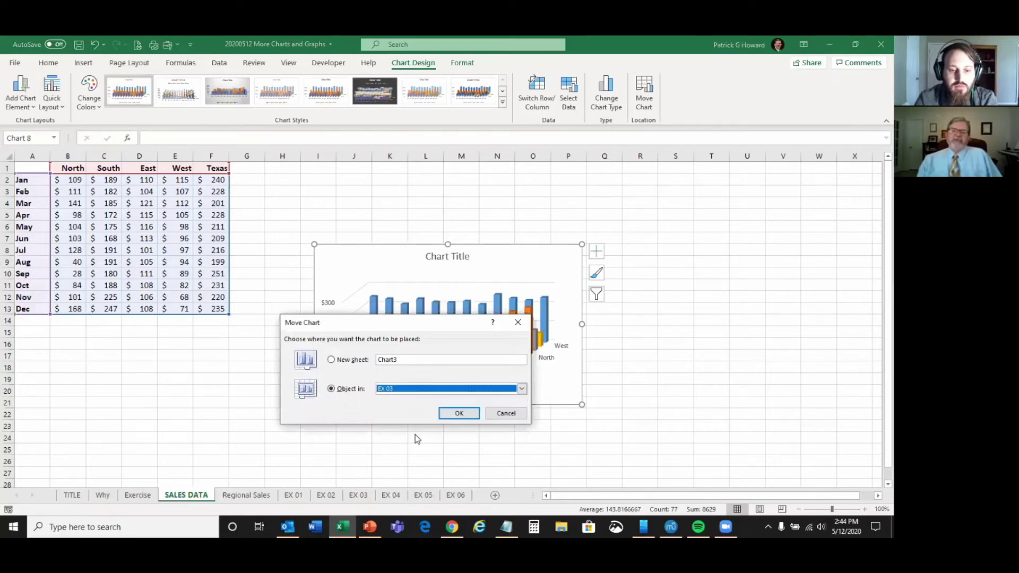
click(451, 419)
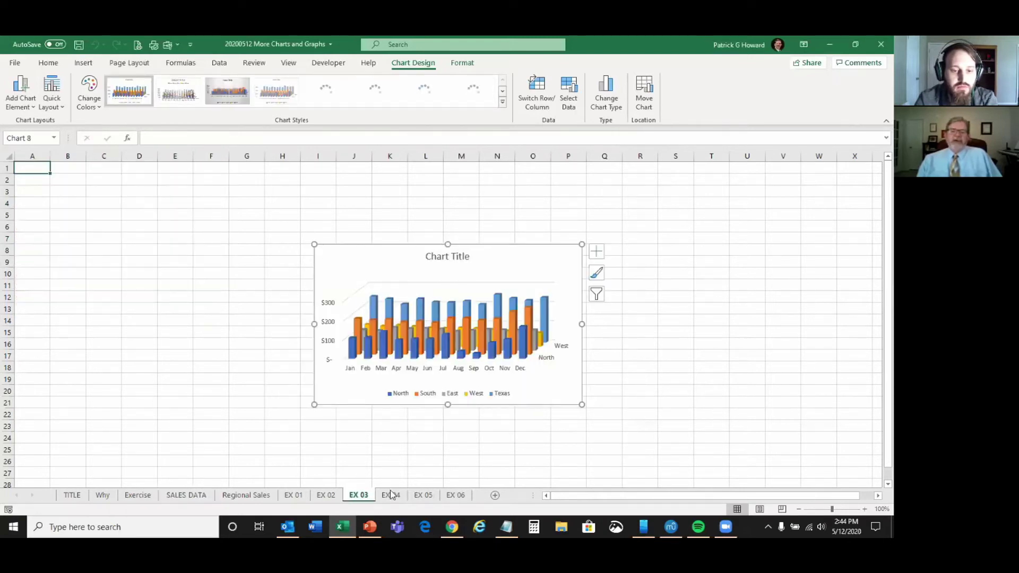
Reposition the chart near the start of the EX 03 sheet and enlarge it to span about columns B to S and rows 1 to 27
drag(345, 255, 97, 174)
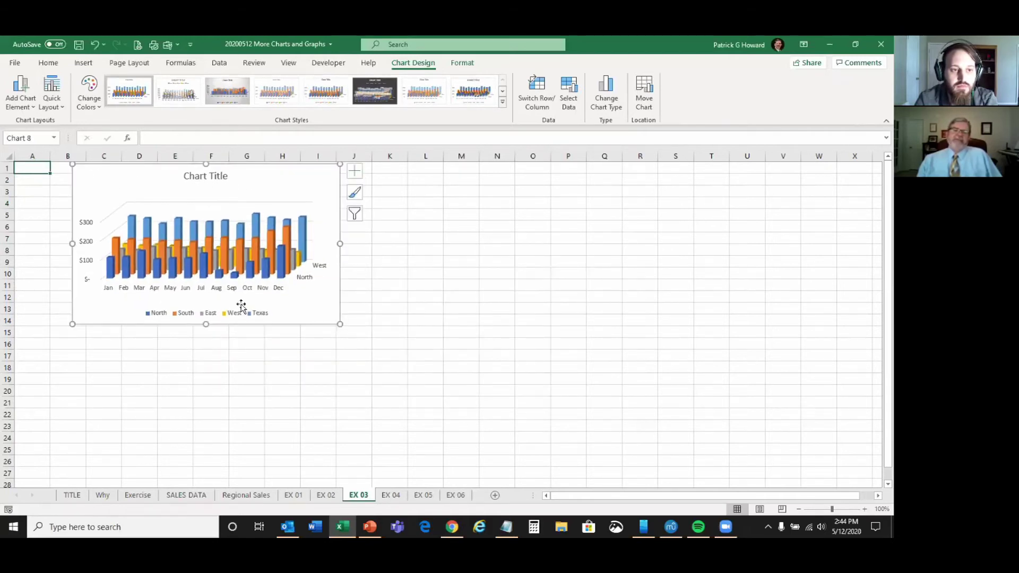
drag(340, 324, 680, 480)
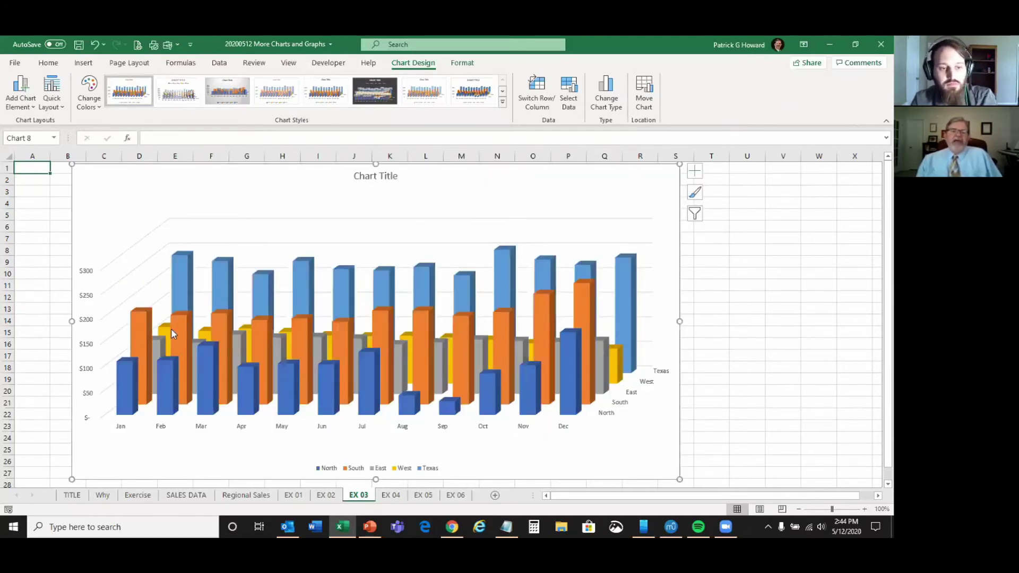
mouse_move(171, 333)
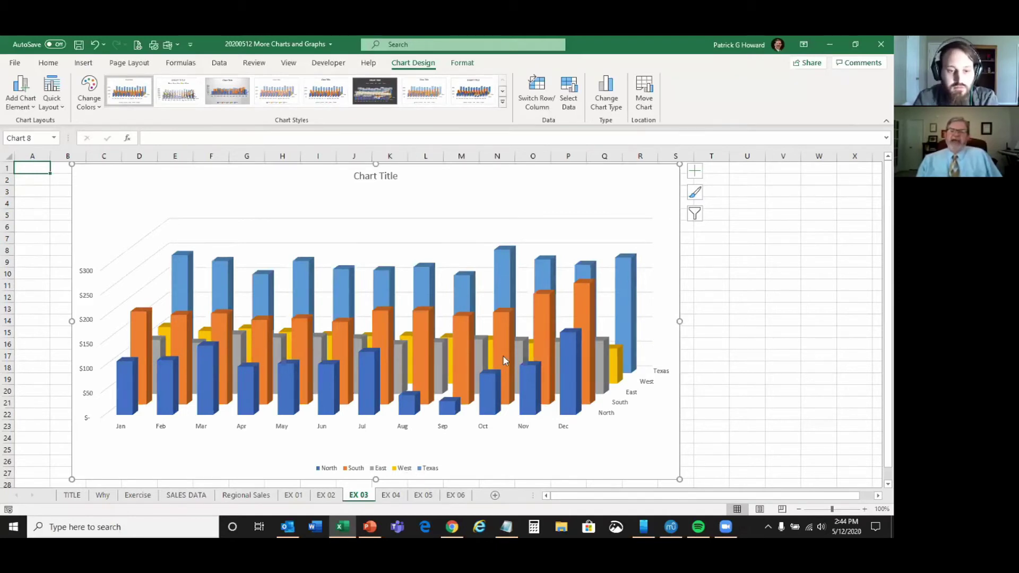
mouse_move(584, 305)
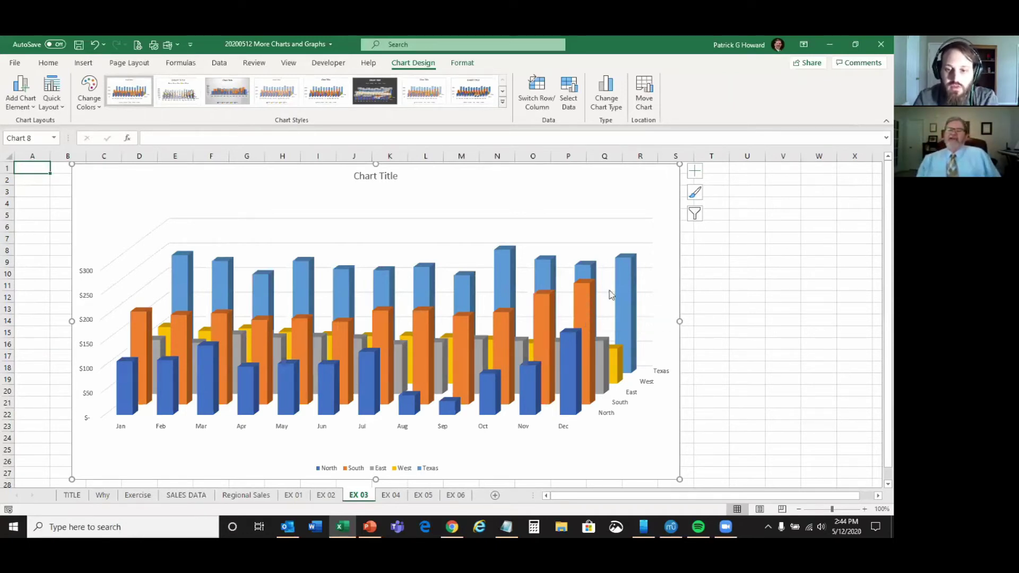
mouse_move(627, 292)
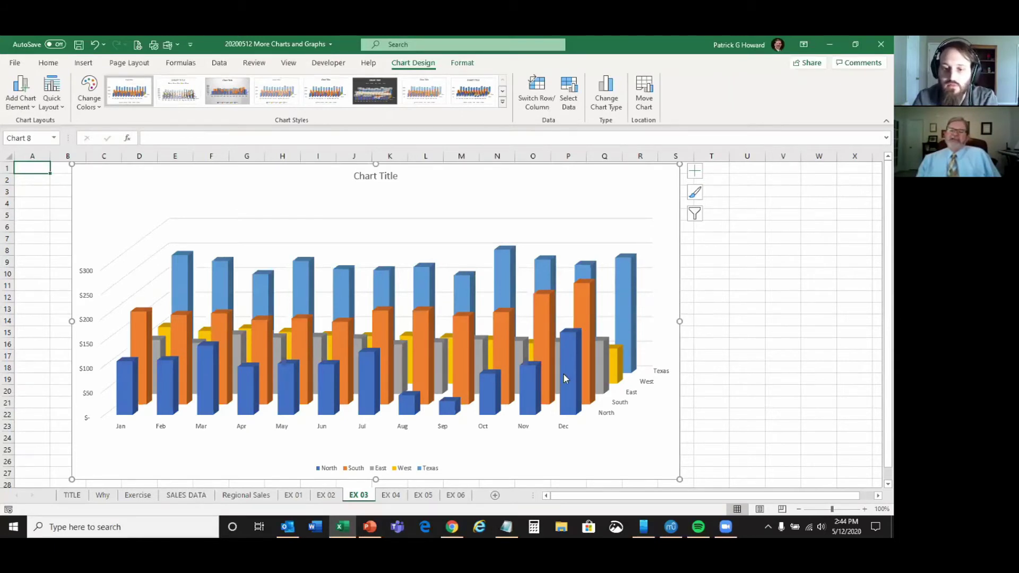
mouse_move(568, 378)
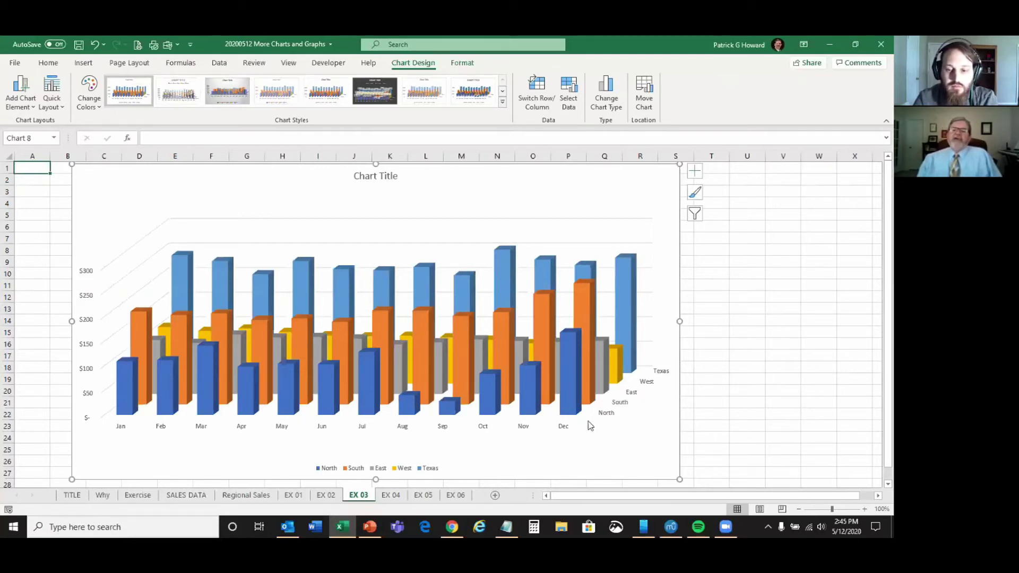
mouse_move(622, 370)
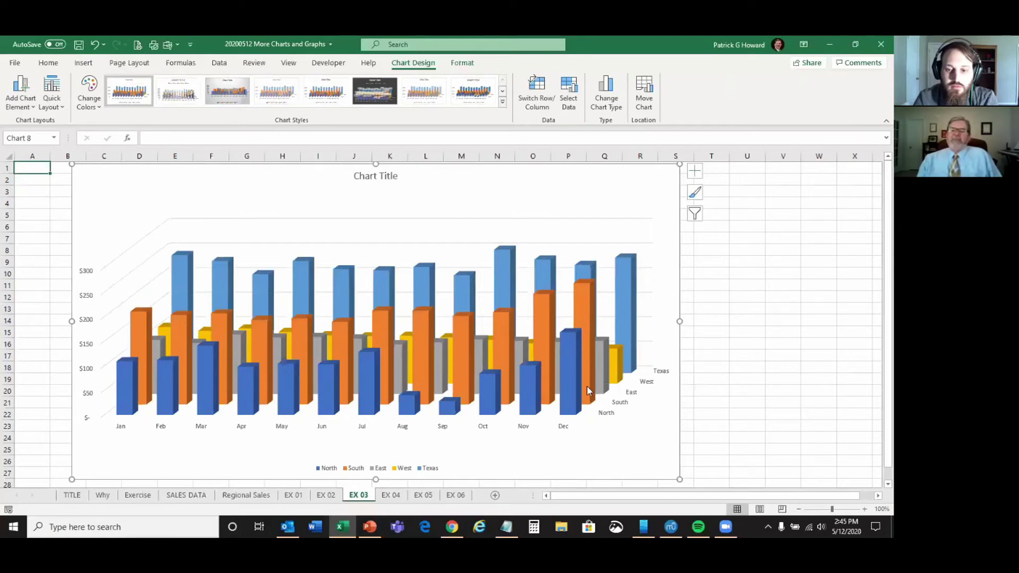
right_click(595, 237)
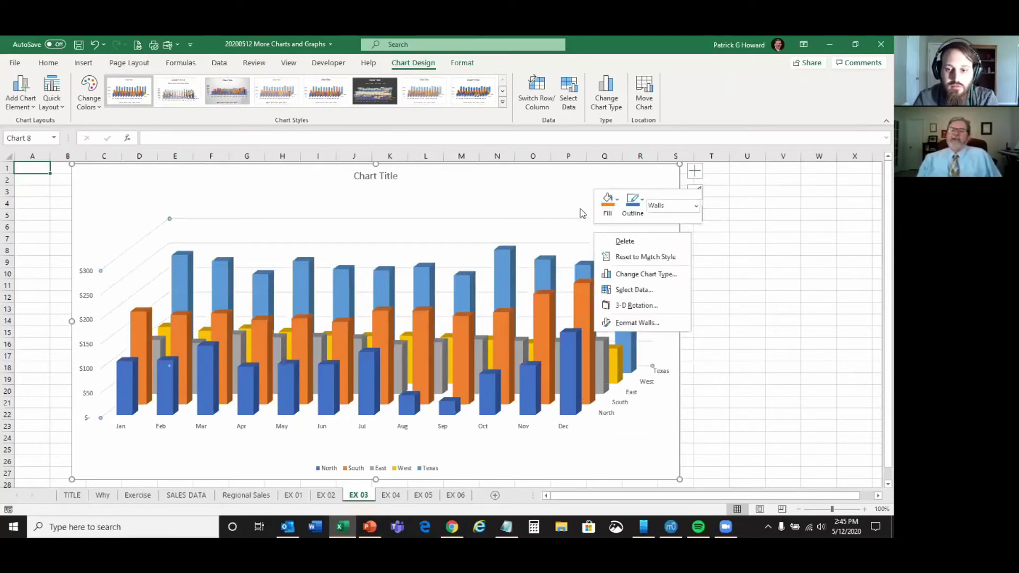
click(624, 290)
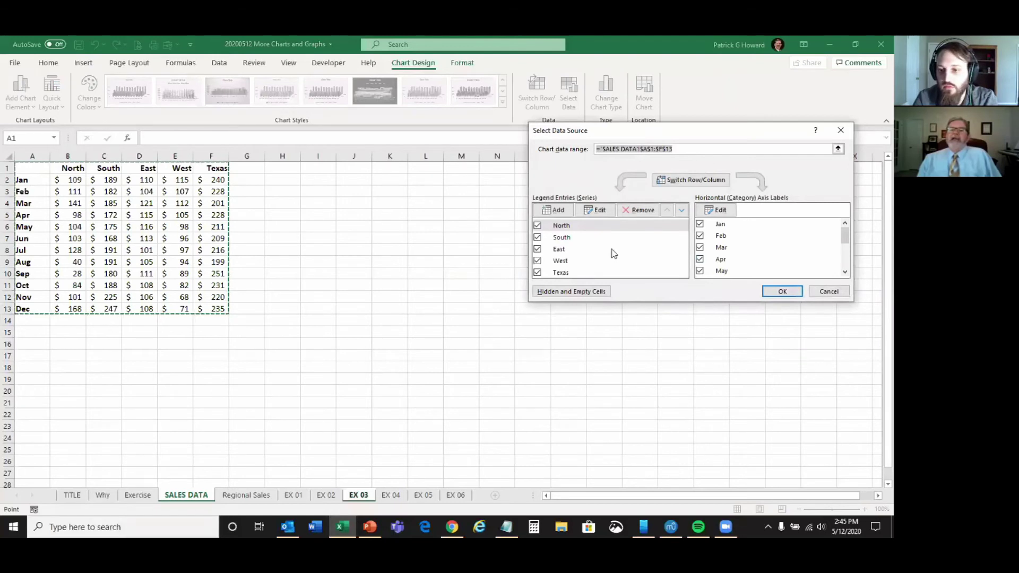
click(827, 292)
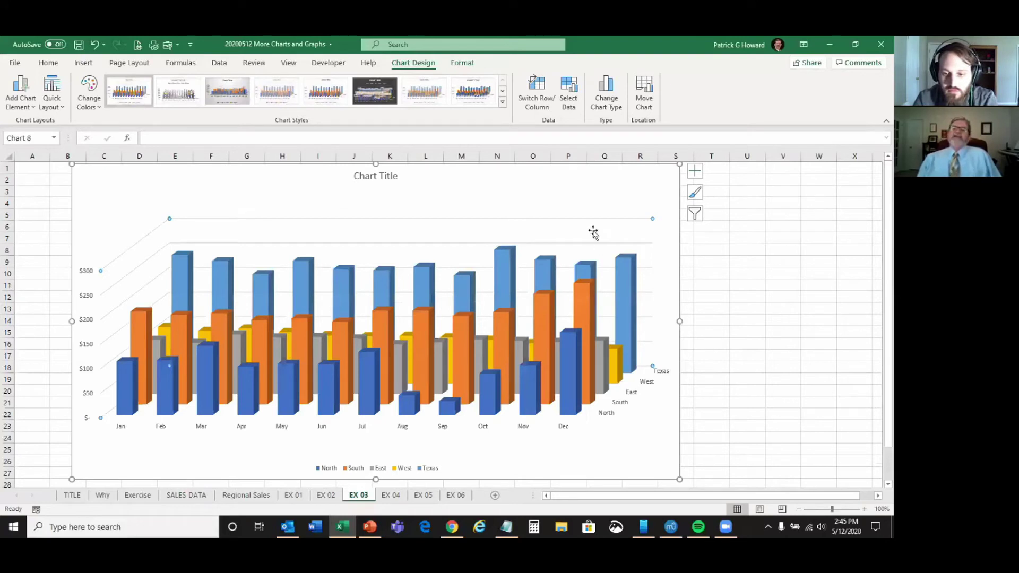
right_click(585, 197)
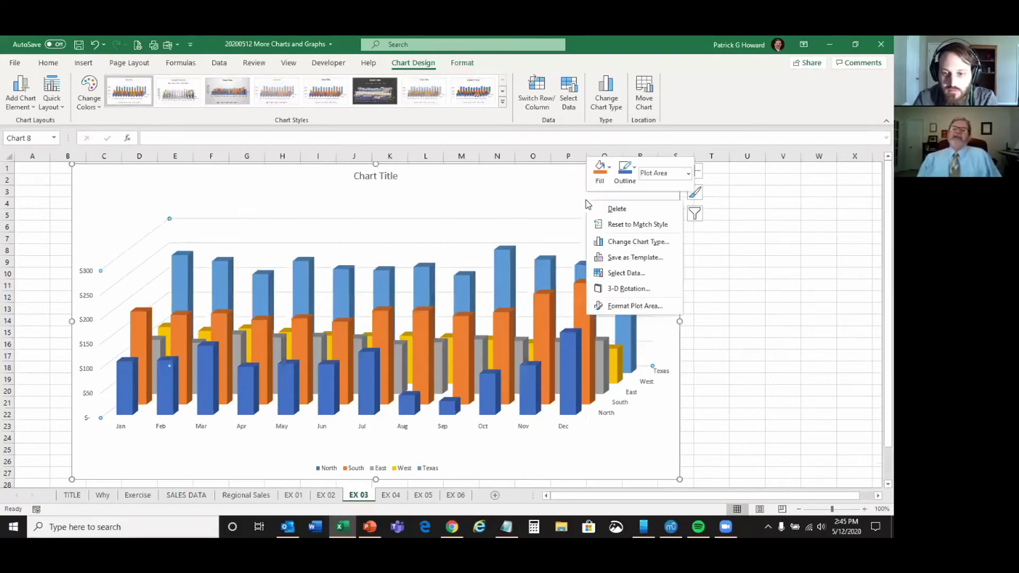
Edit the 3-D column chart's data source and move the West series to the first position, ahead of North
click(562, 180)
right_click(534, 220)
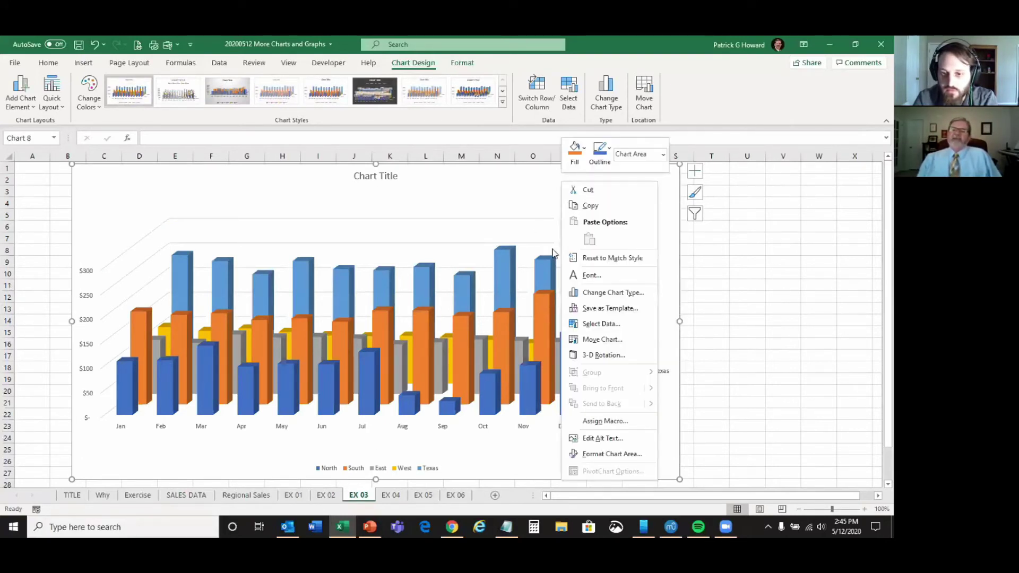
click(600, 325)
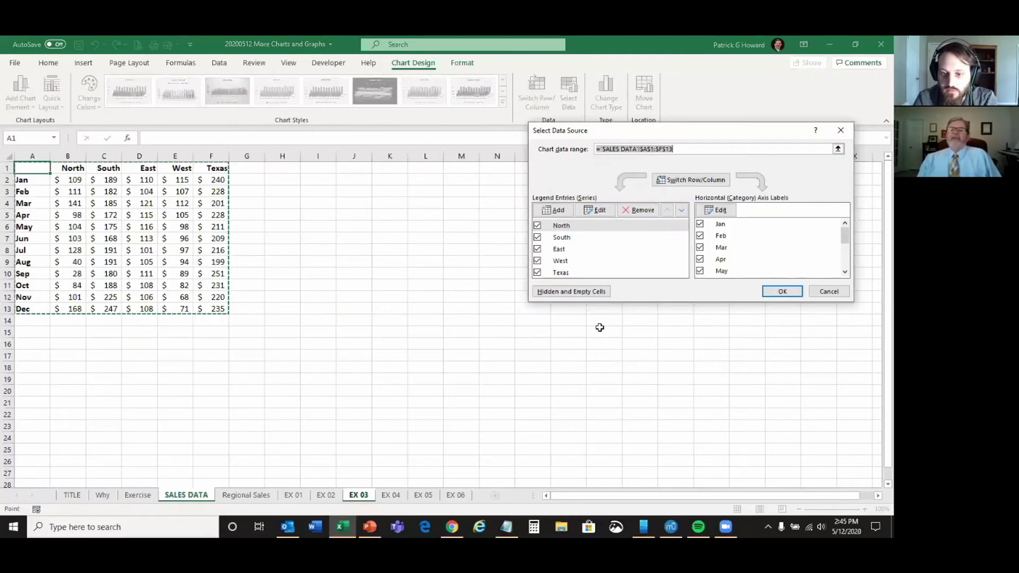
click(560, 261)
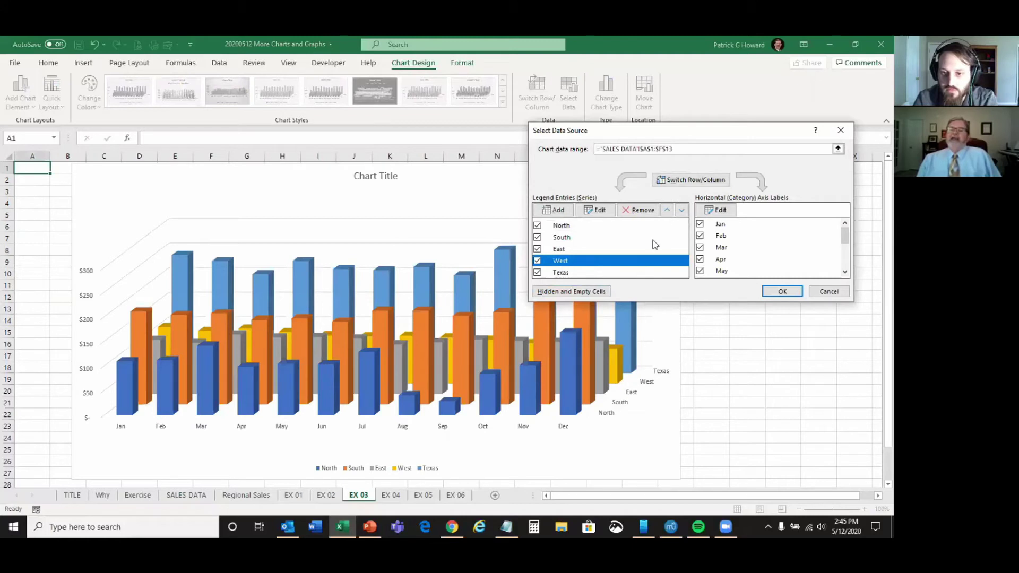
click(682, 211)
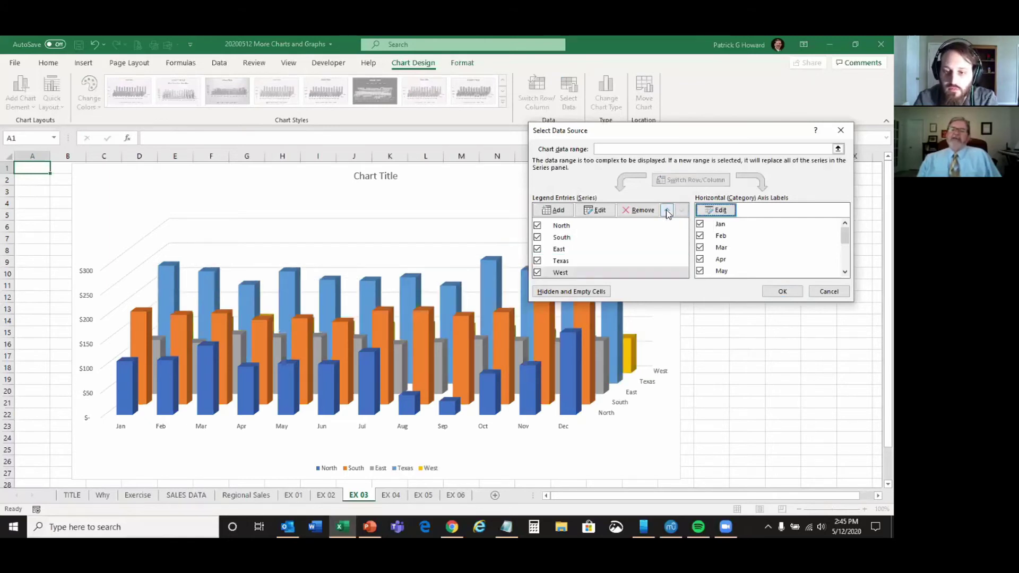
click(667, 210)
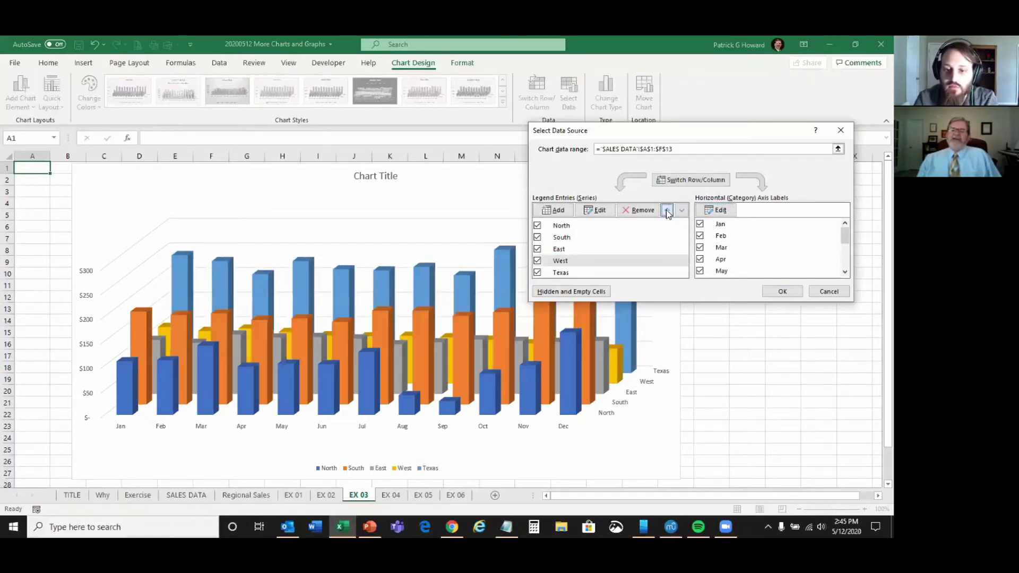
click(667, 211)
click(667, 211)
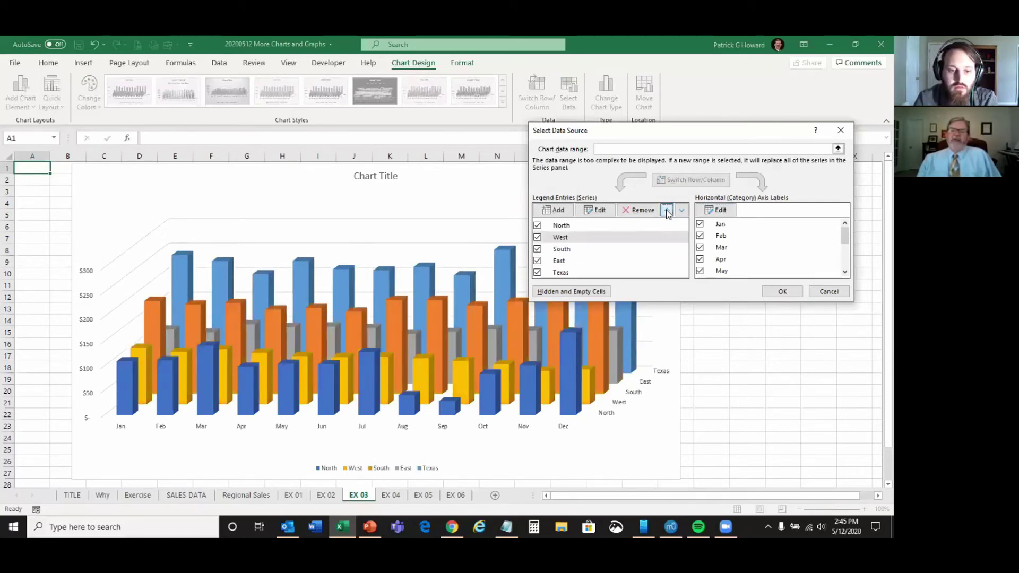
click(668, 211)
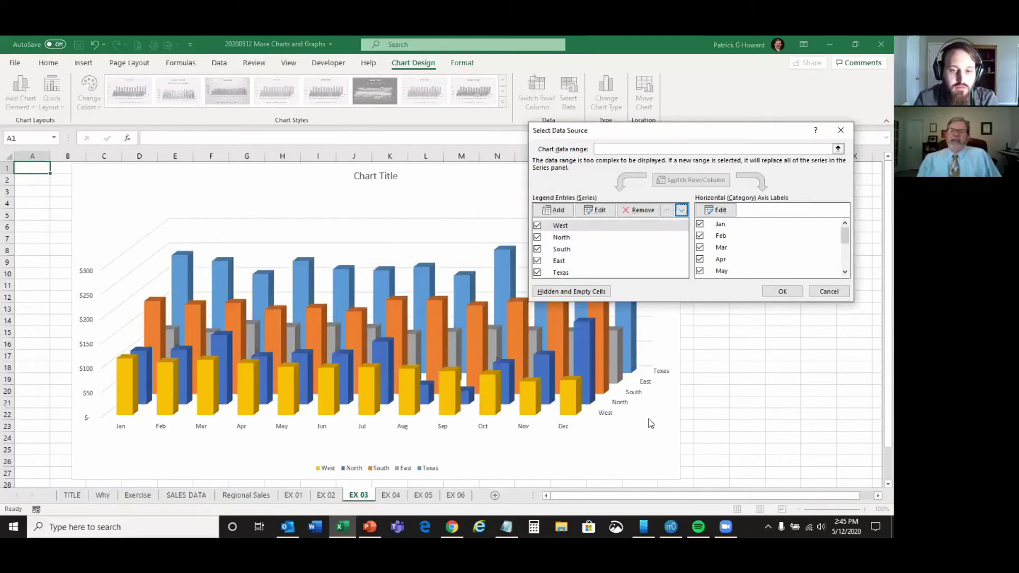
Move the South series between East and Texas in the chart's series order and apply the new order
click(569, 252)
click(667, 210)
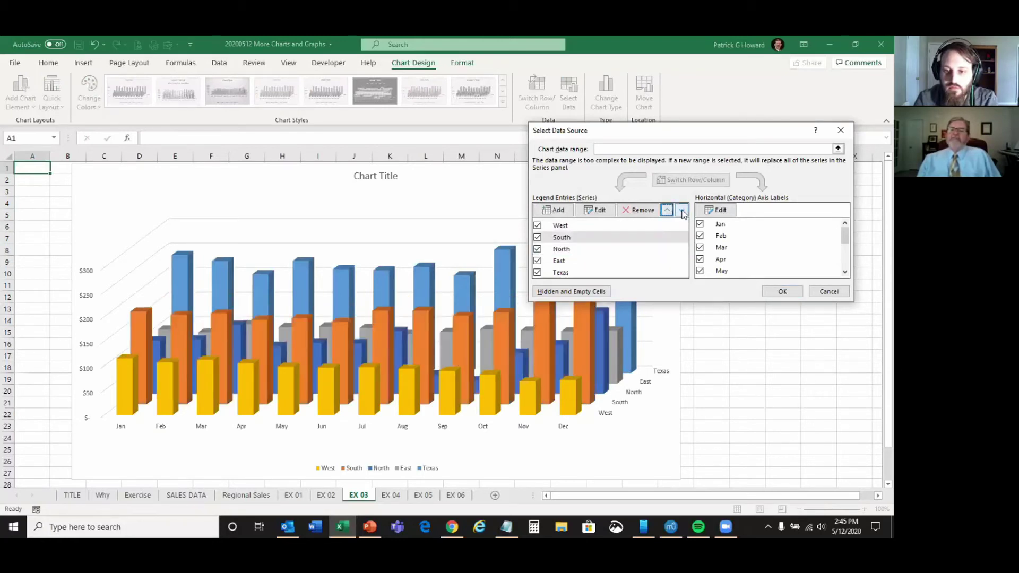
click(682, 211)
click(682, 211)
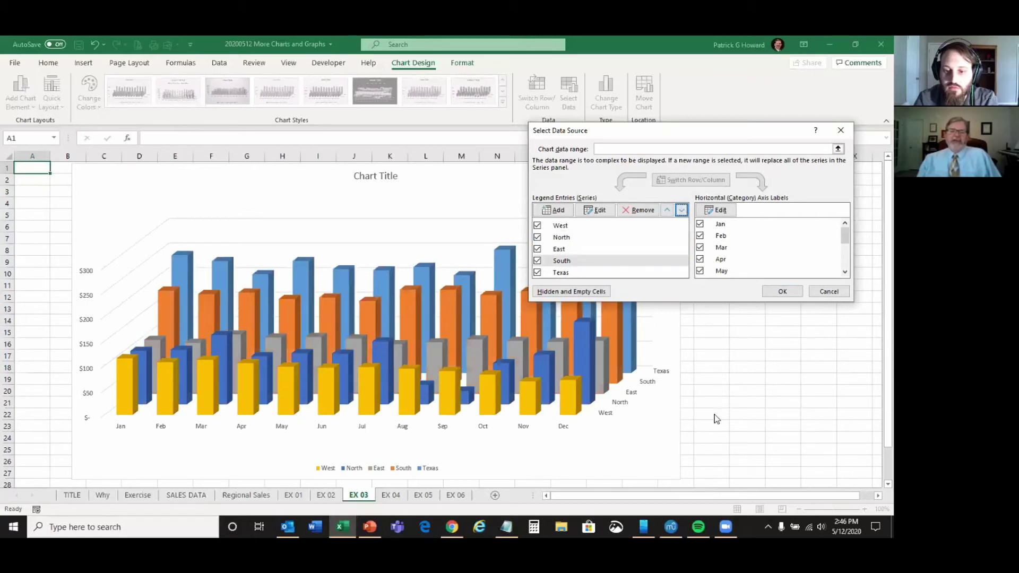
click(787, 294)
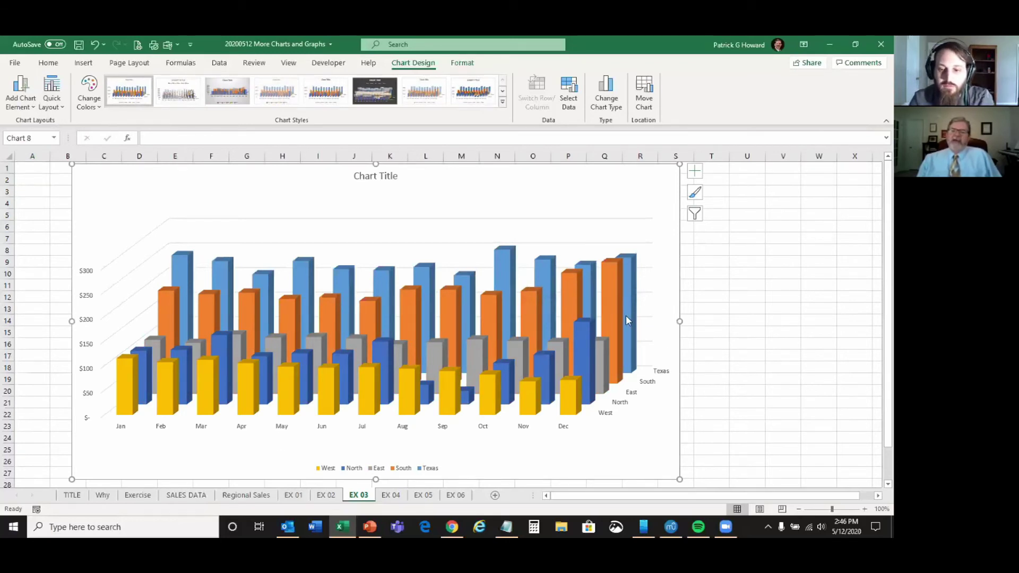
Open the 3-D rotation settings for the chart area of the 3-D column chart
mouse_move(574, 400)
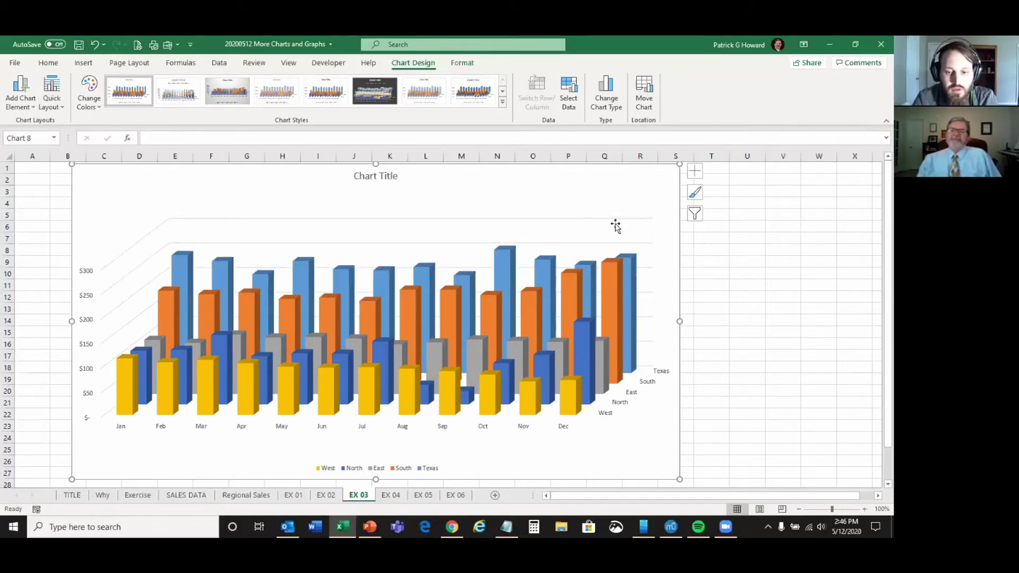
right_click(616, 196)
click(606, 183)
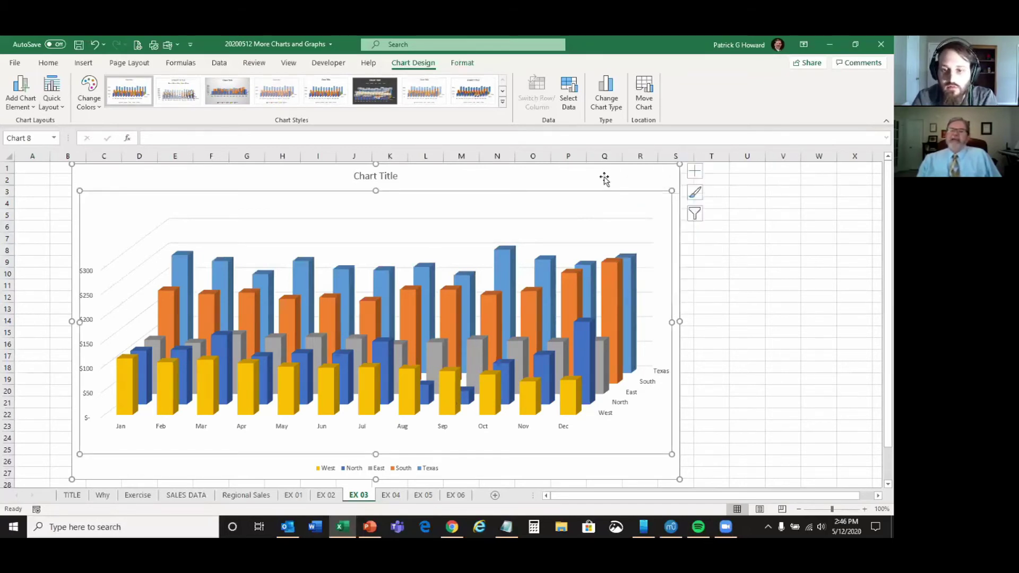
right_click(604, 181)
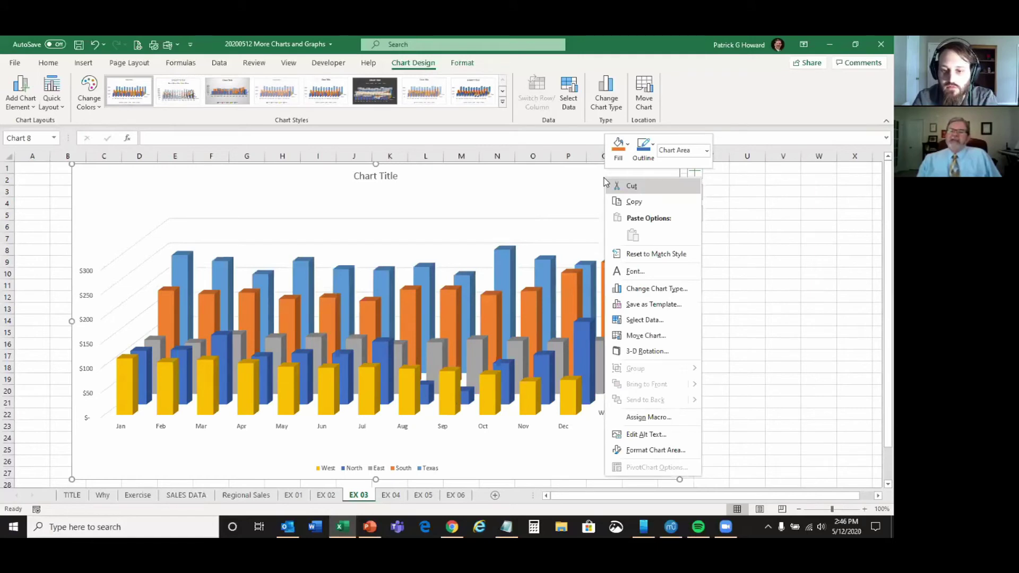
click(645, 351)
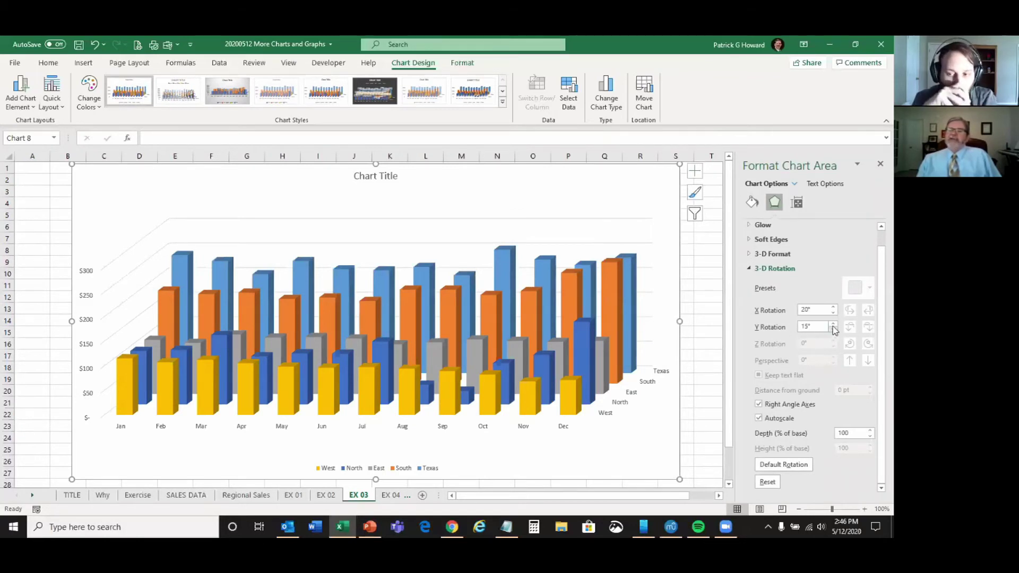
Try increasing the chart's X rotation to 50° and return it to 20°
click(834, 307)
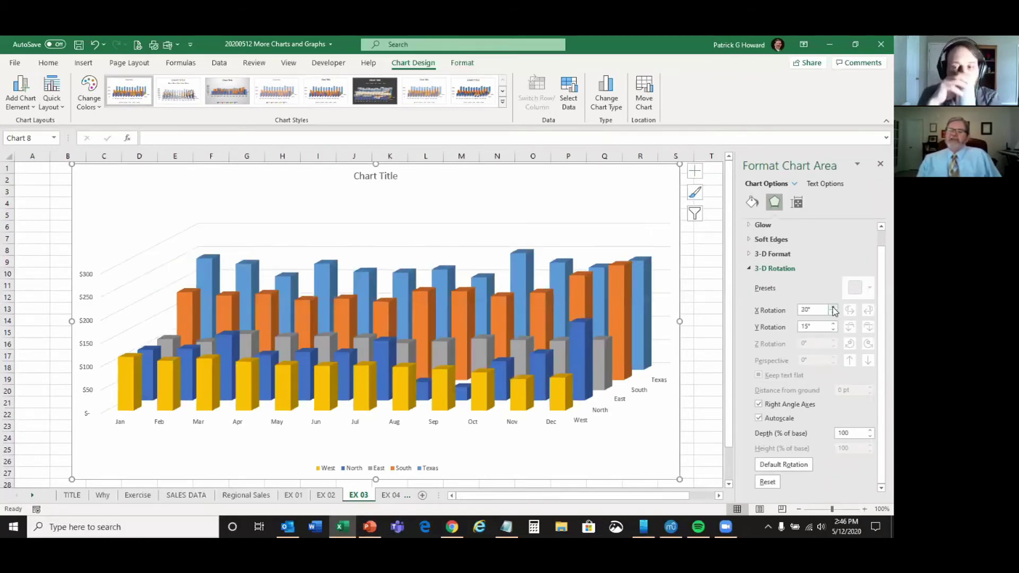
click(834, 315)
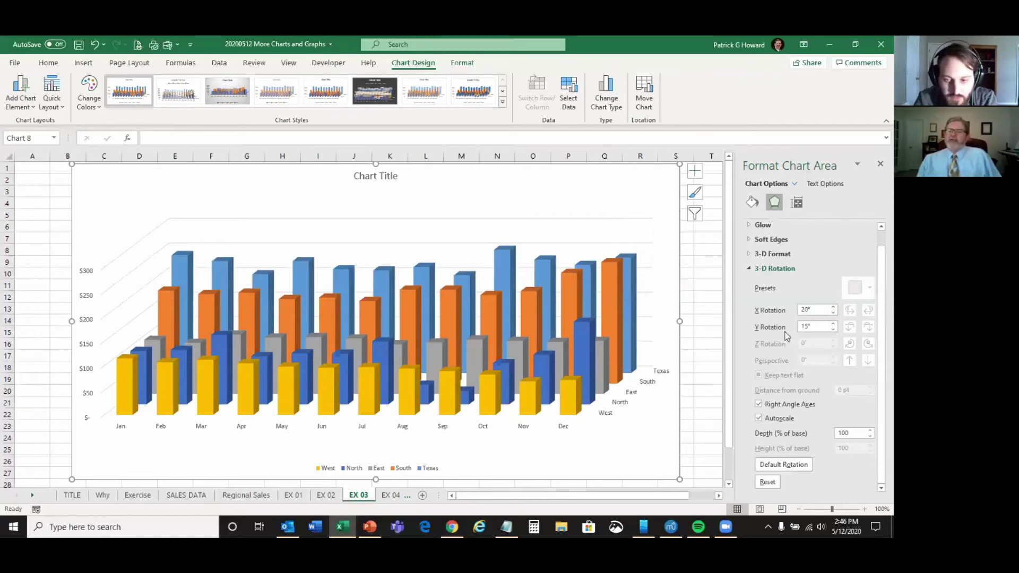
click(834, 308)
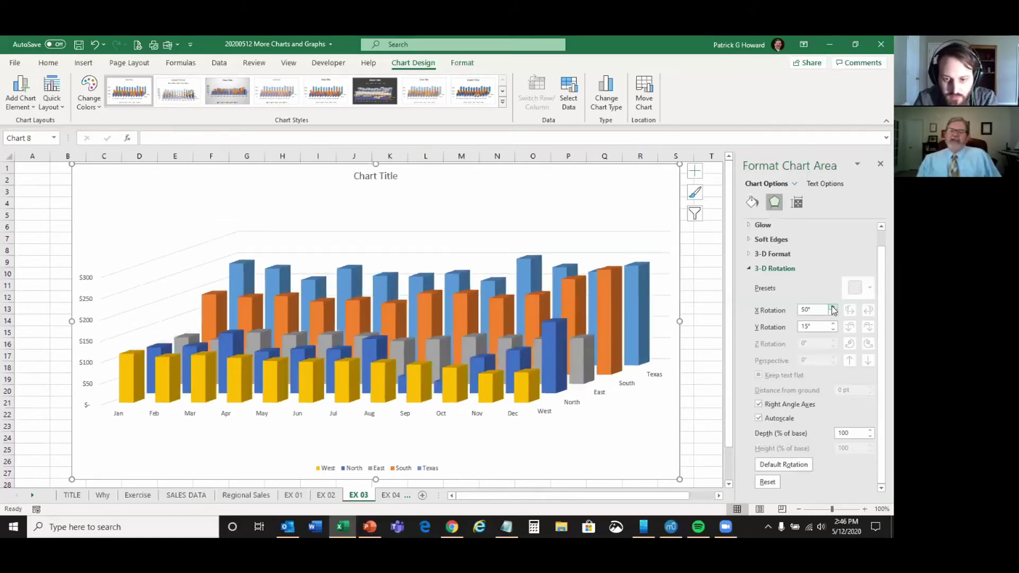
click(832, 313)
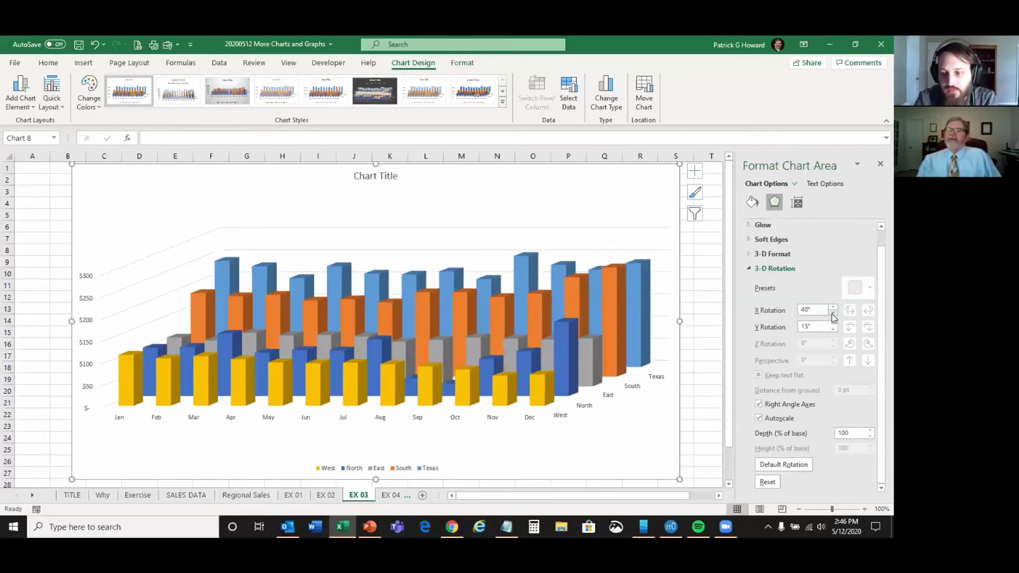
click(833, 313)
click(832, 314)
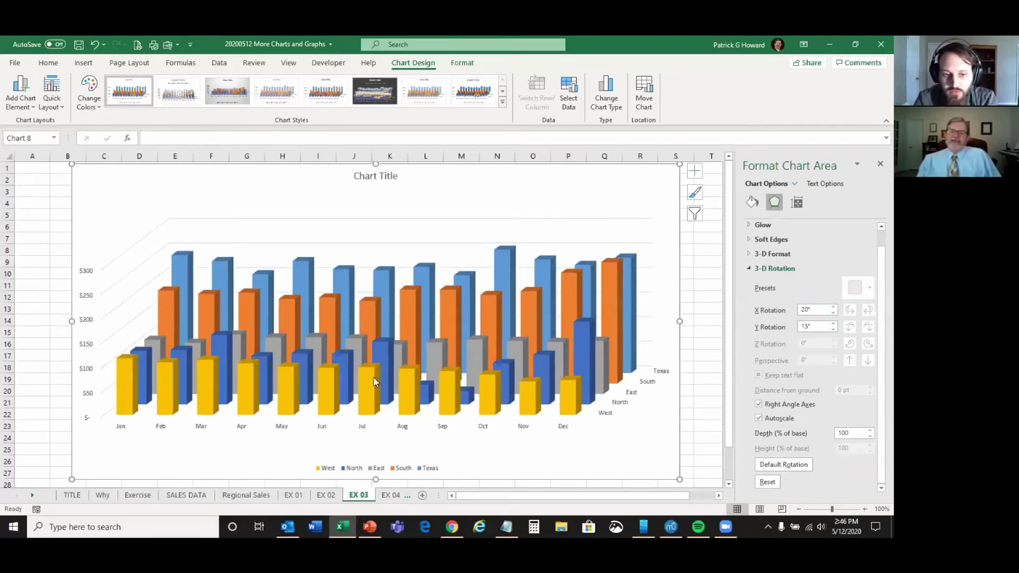
Set the 3-D column chart's Y rotation to 50°
click(834, 328)
click(834, 328)
click(834, 328)
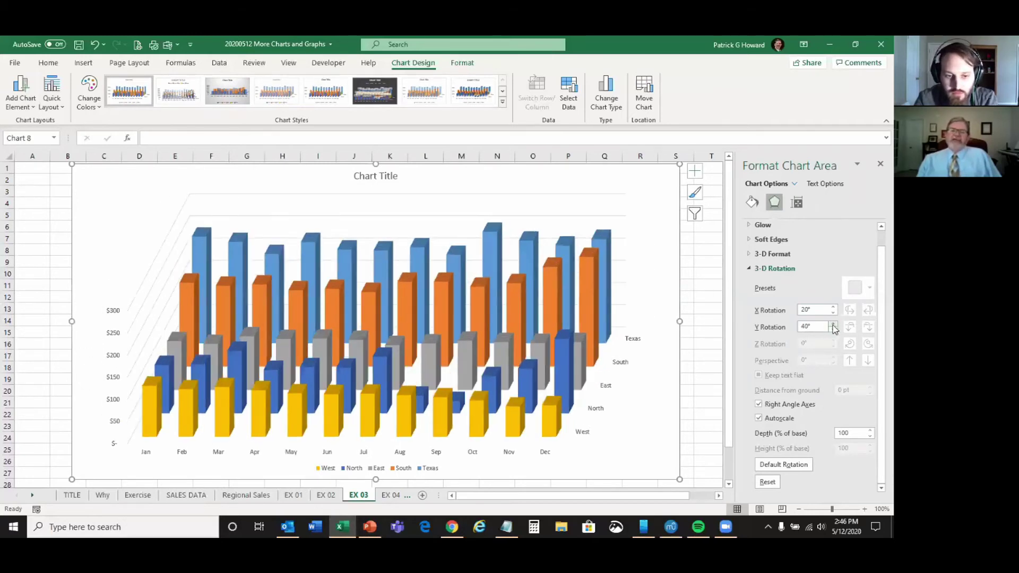
click(834, 328)
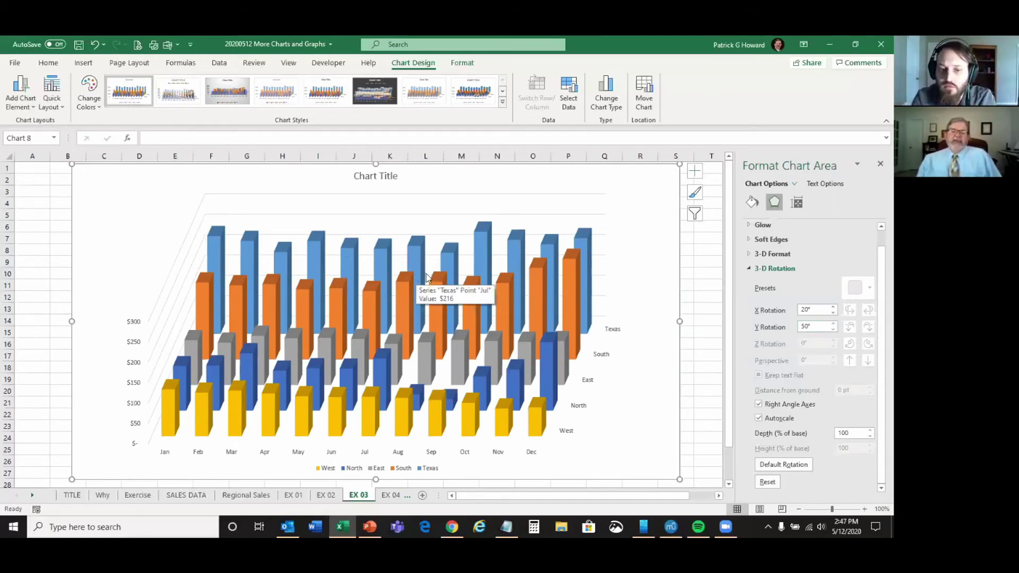
Review the task list on the Exercise sheet and return to the chart on the EX 03 sheet
click(142, 496)
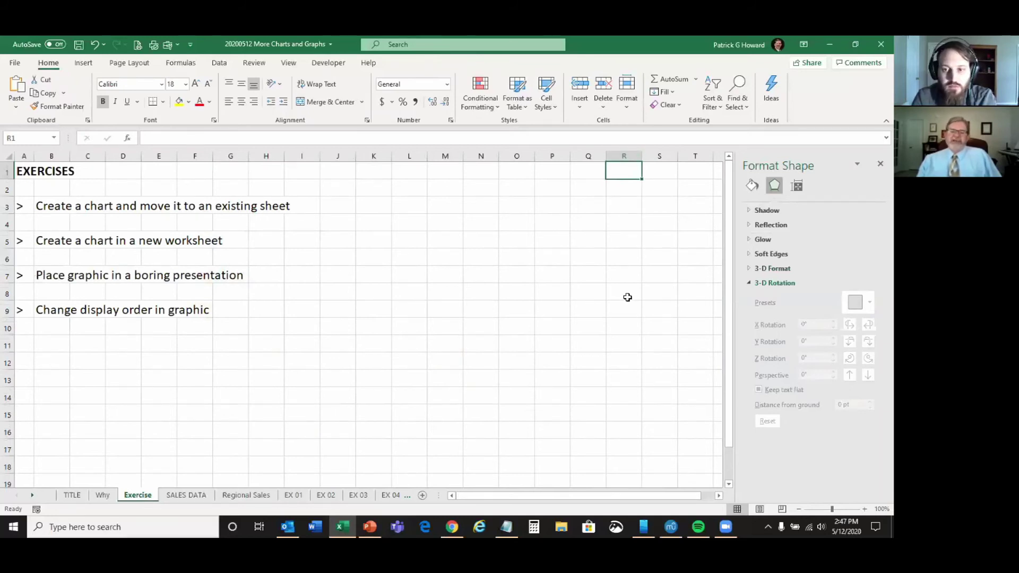
click(356, 495)
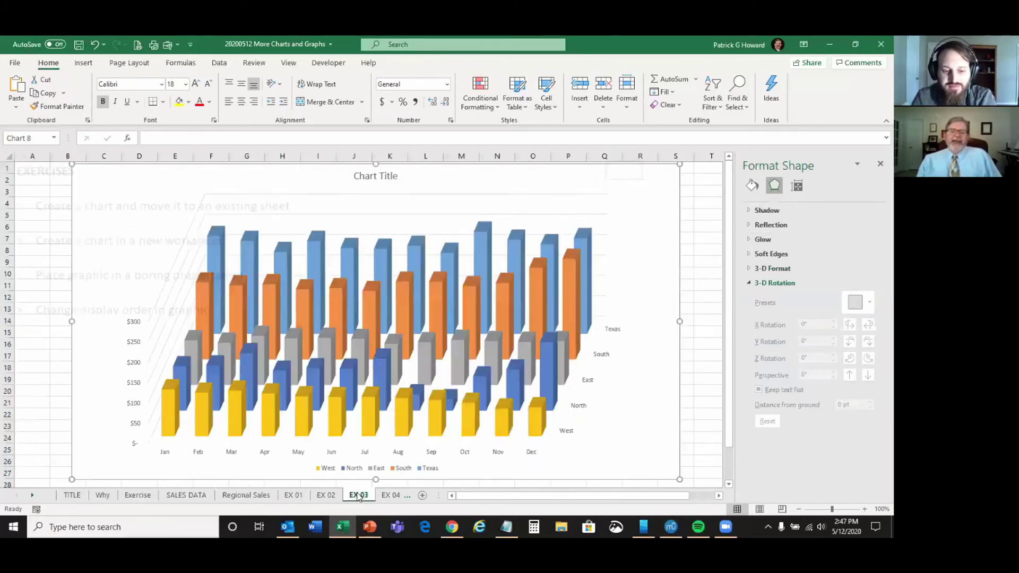
click(656, 399)
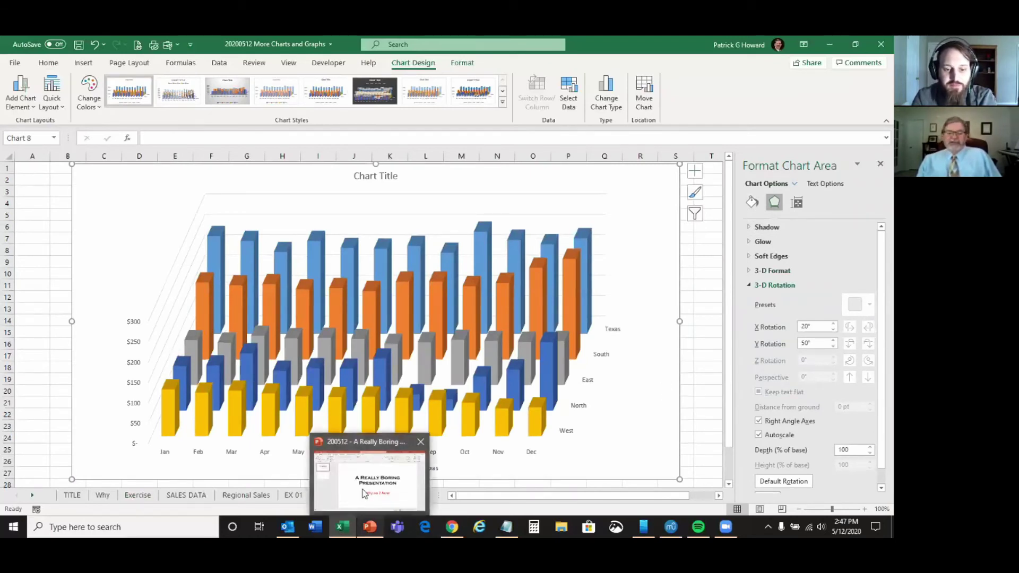
Switch to the boring presentation in PowerPoint and delete the title and content placeholders from slide 2
click(366, 495)
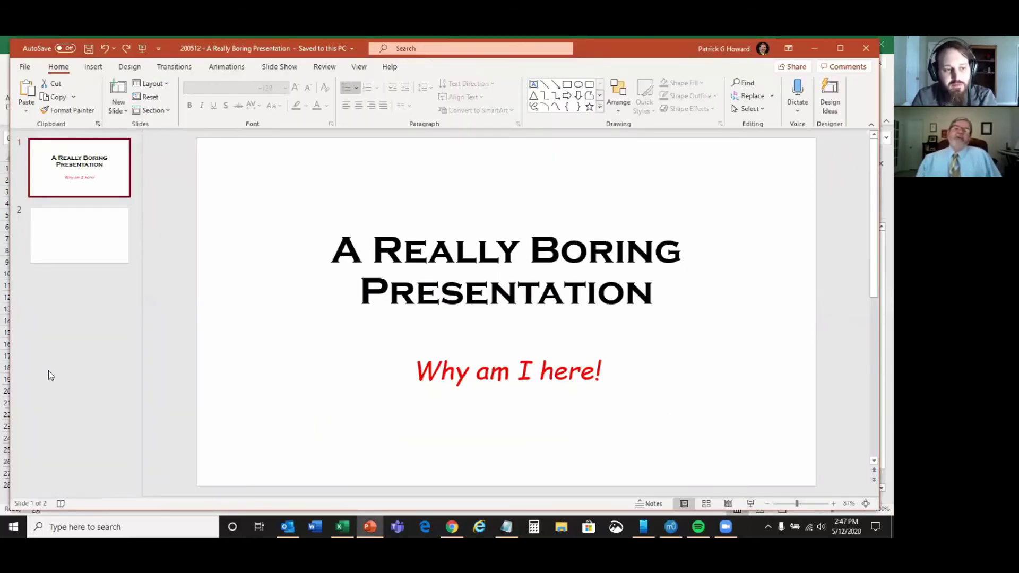
click(60, 257)
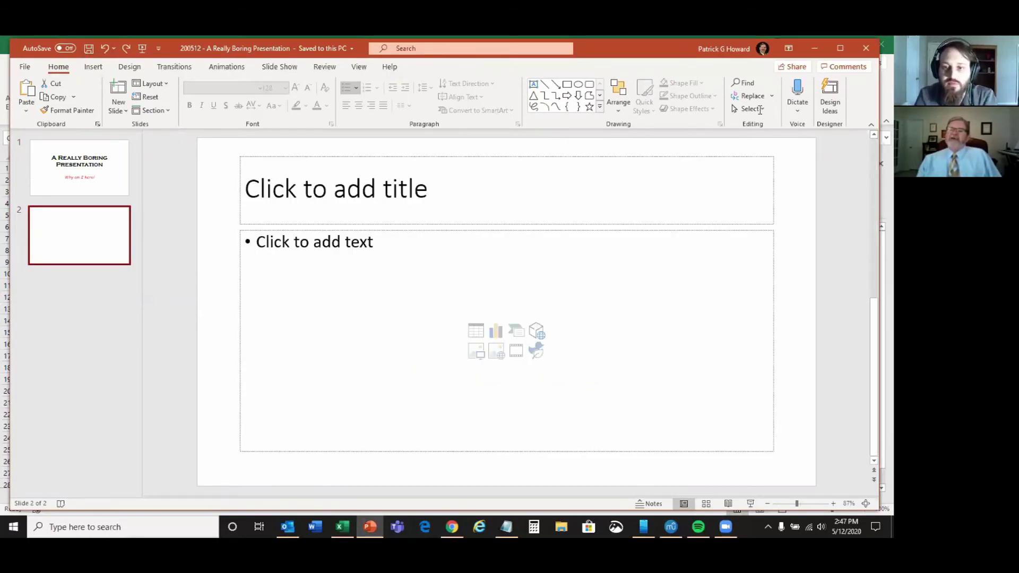
click(766, 158)
click(773, 155)
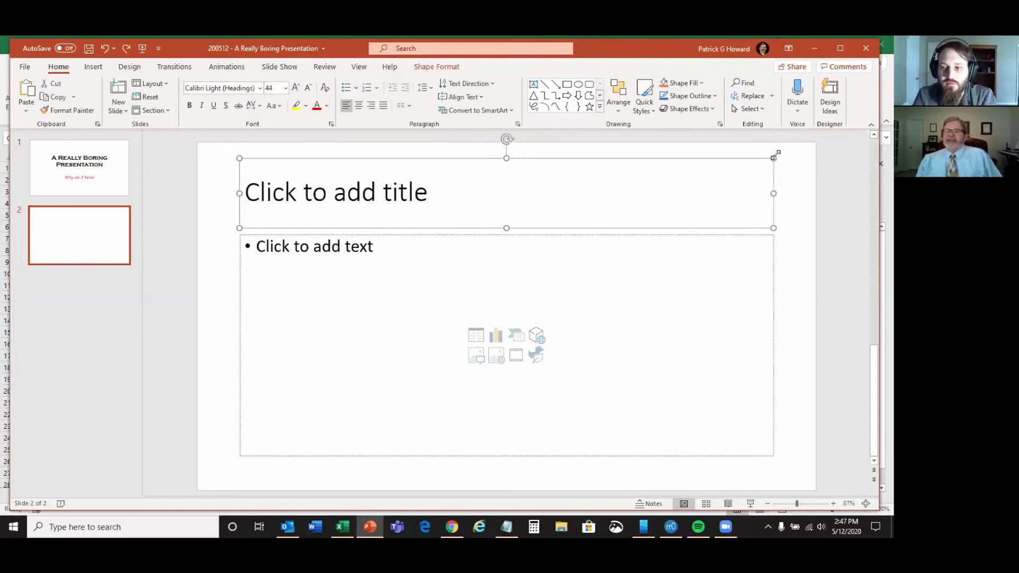
key(Delete)
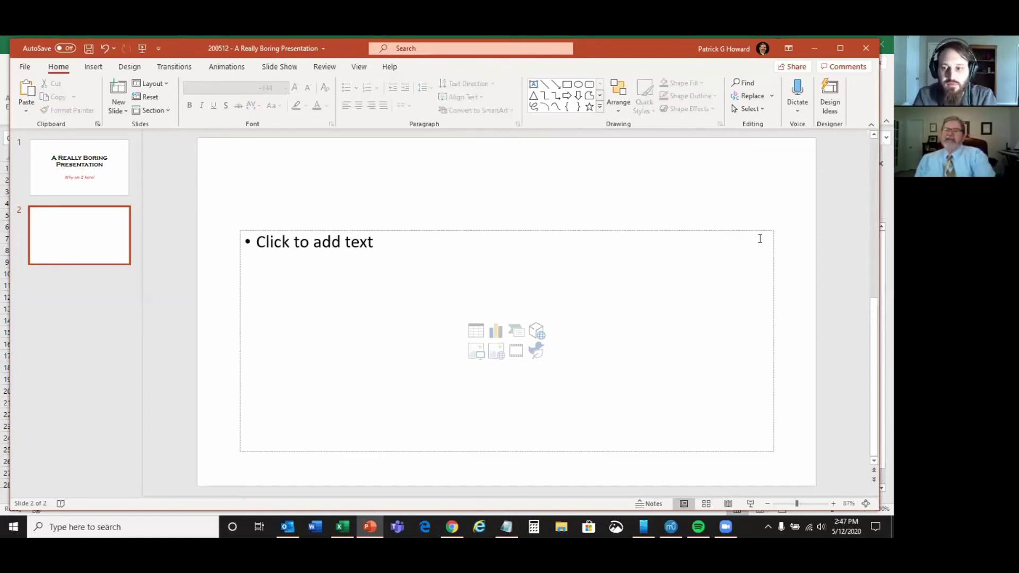
click(762, 236)
click(773, 229)
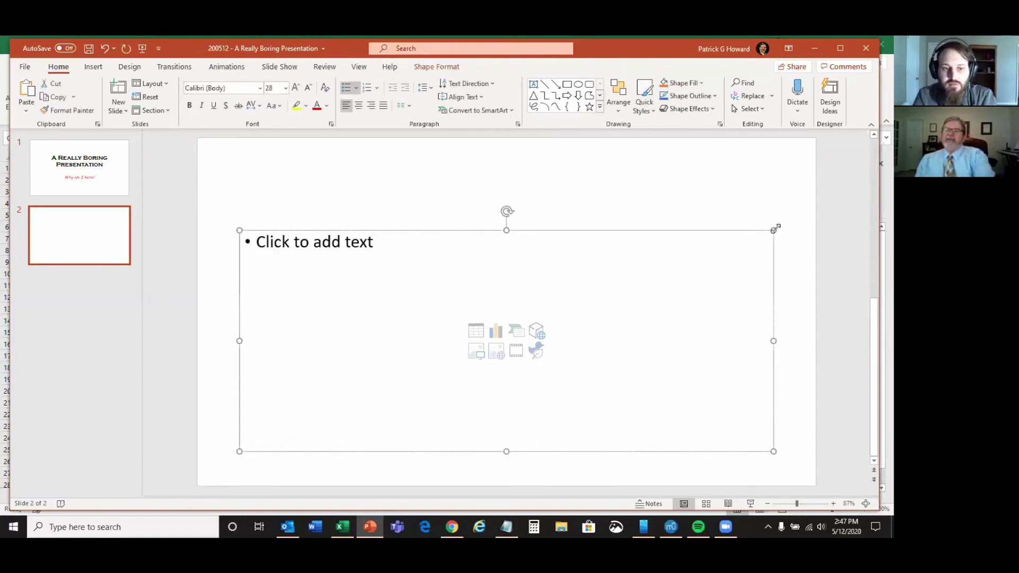
key(Delete)
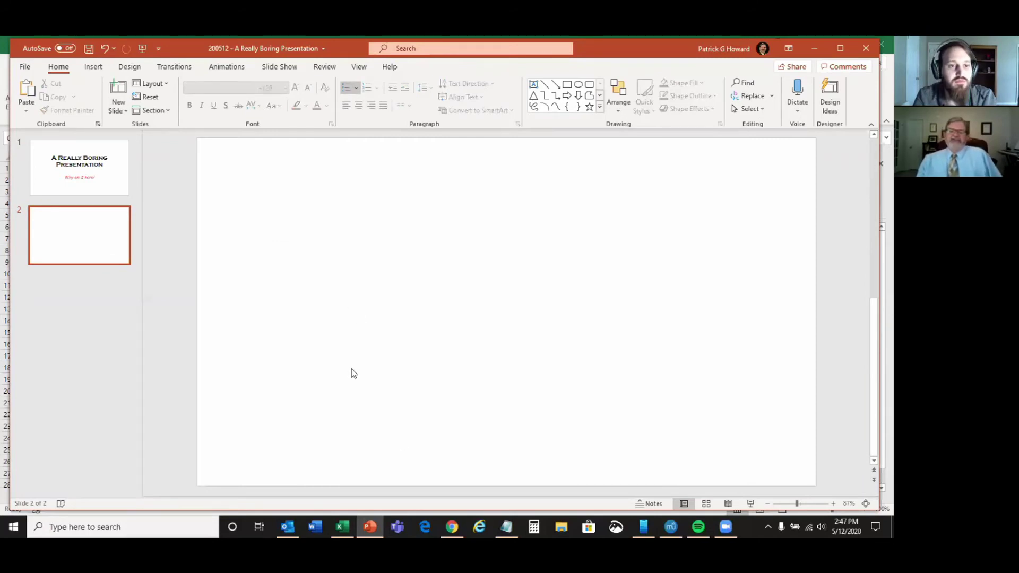
Copy the 3-D column chart from Excel's EX 03 sheet onto PowerPoint slide 2 and enlarge it to fill the slide
click(343, 527)
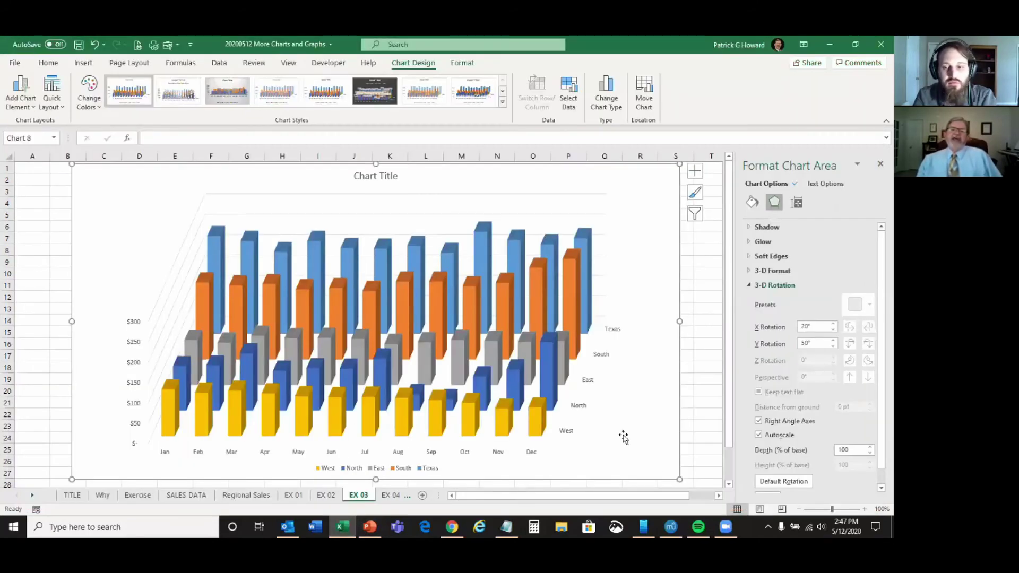
right_click(84, 171)
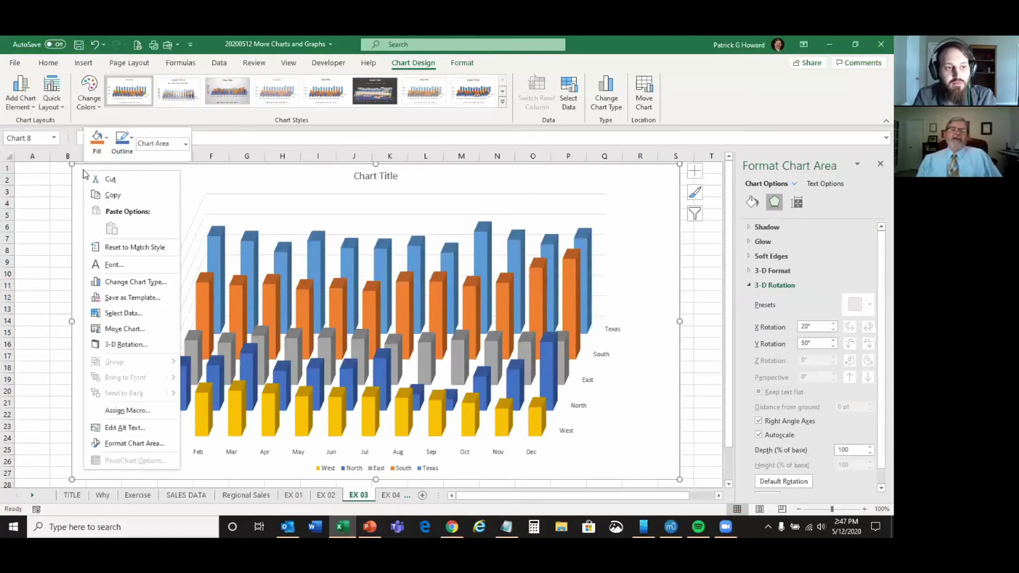
click(109, 195)
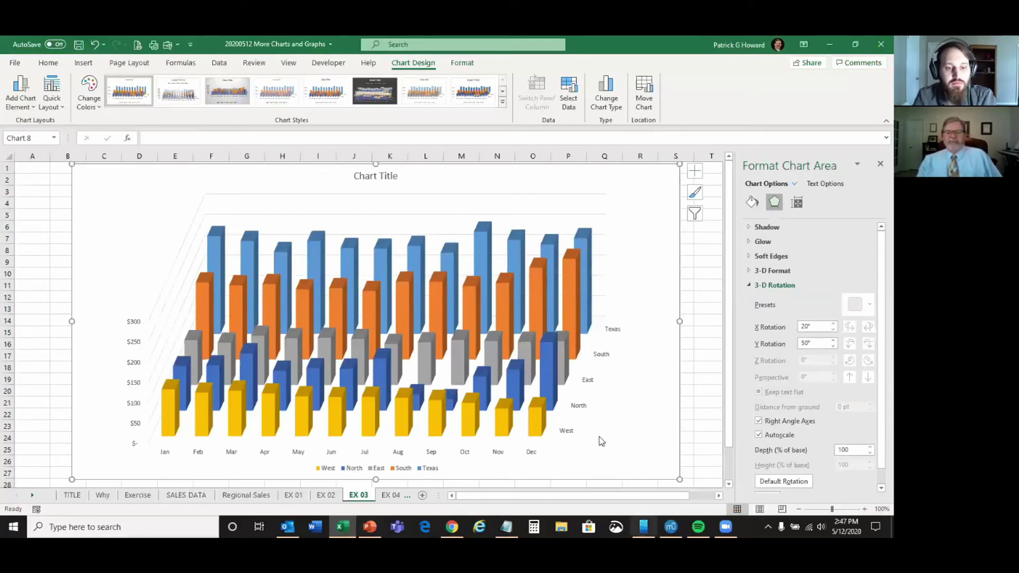
click(370, 527)
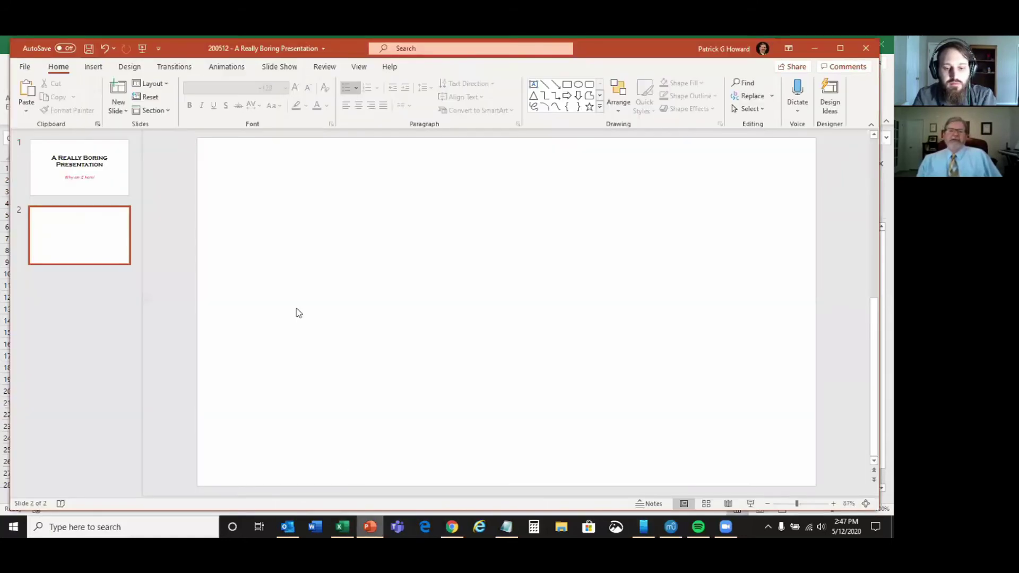
right_click(282, 229)
click(310, 257)
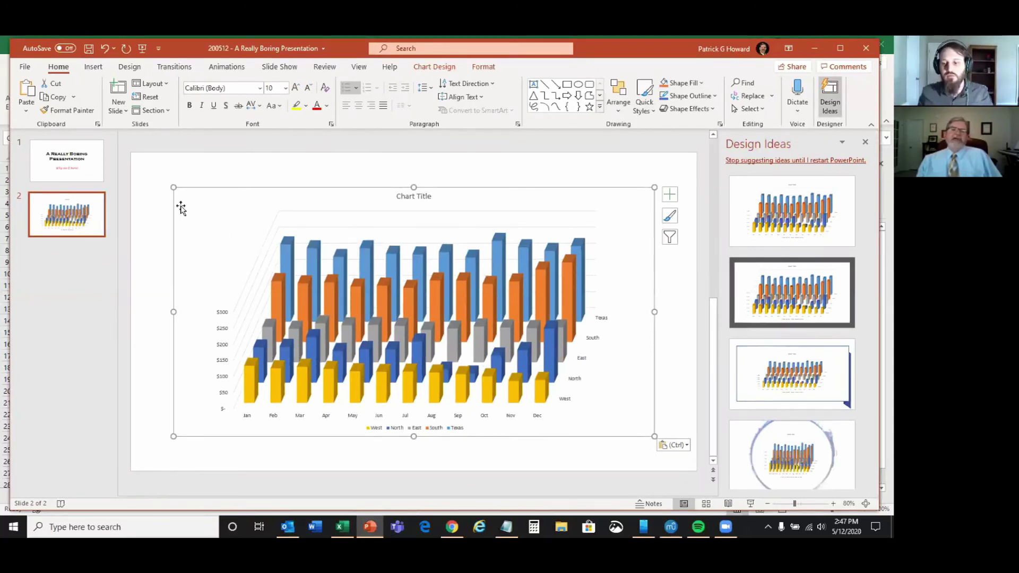
drag(154, 171, 131, 153)
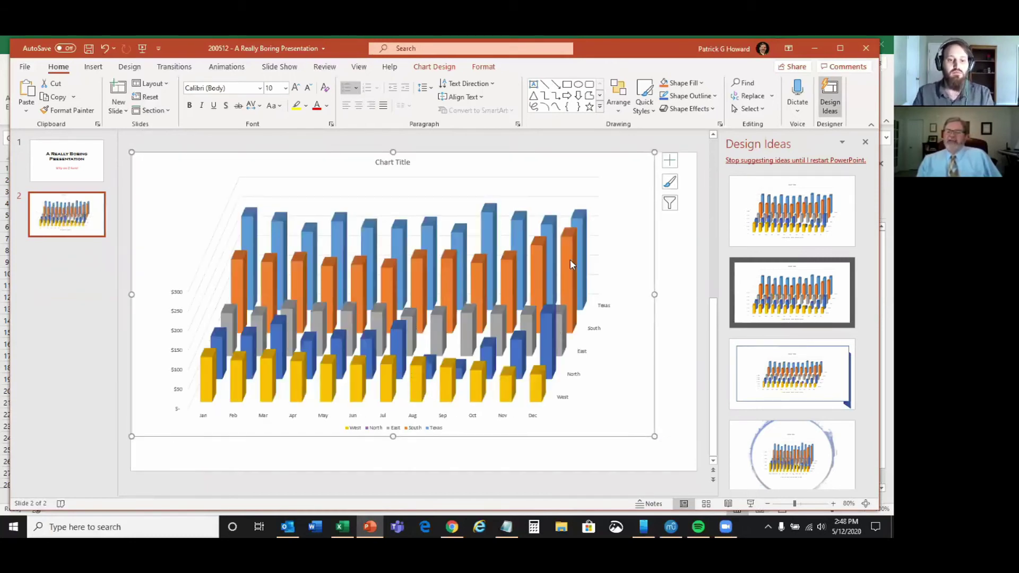
drag(654, 436, 696, 472)
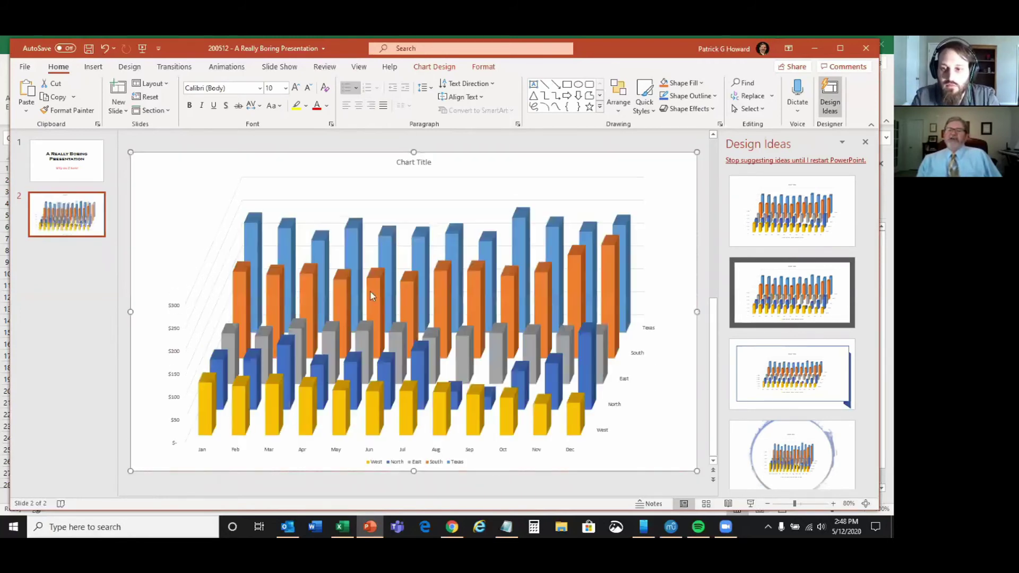
Replace the chart's placeholder title on slide 2 with SALES BY REGION
click(413, 169)
double_click(413, 169)
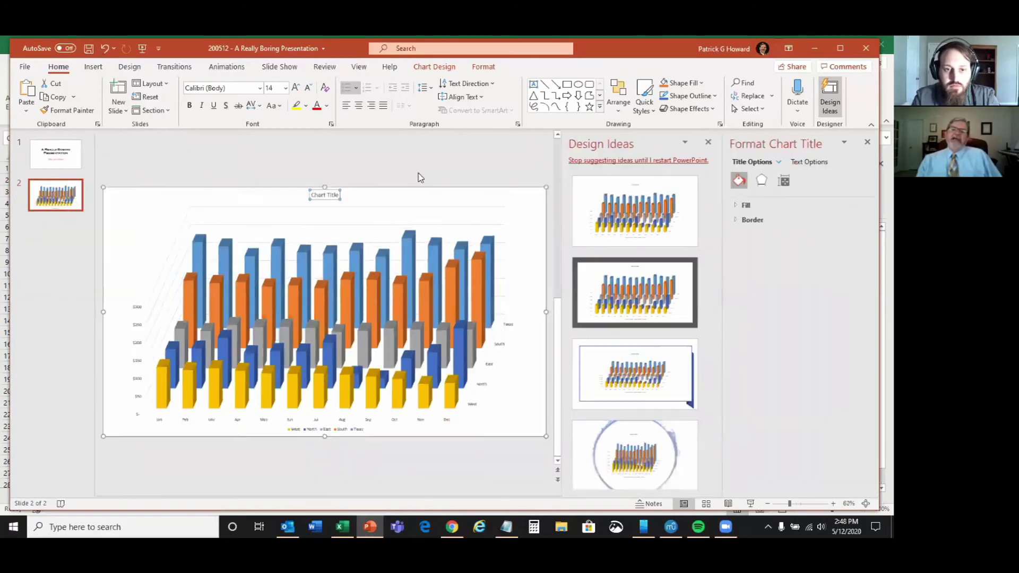
triple_click(317, 195)
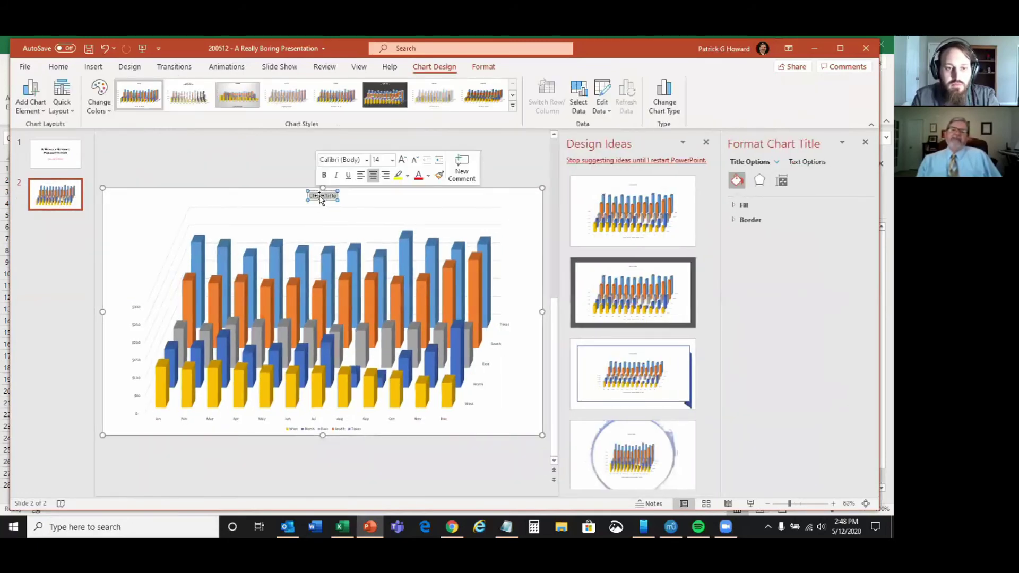
text(SA)
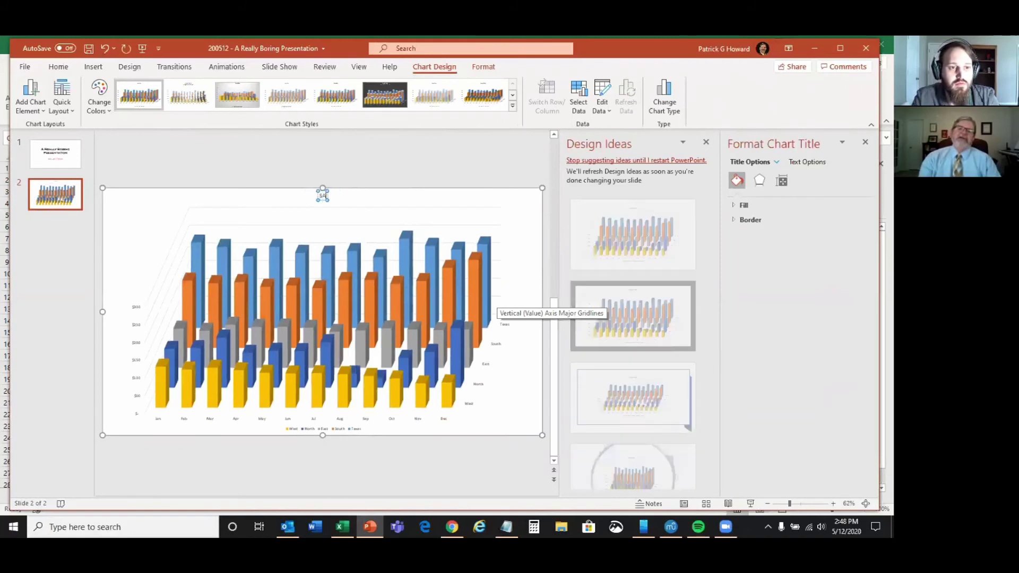
text(LES BY REGION)
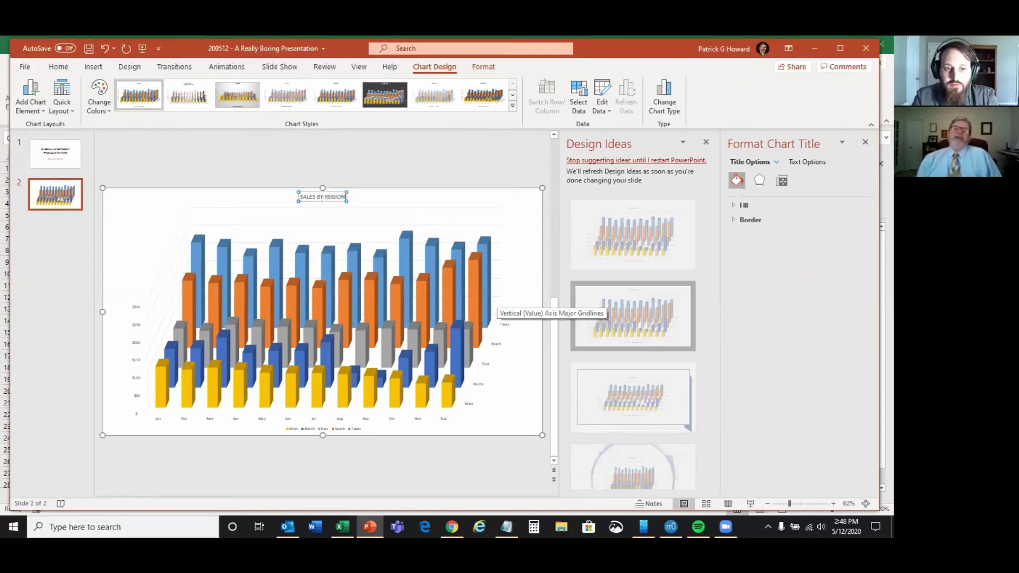
Increase the SALES BY REGION chart title's font size to 36 and make it bold
triple_click(326, 197)
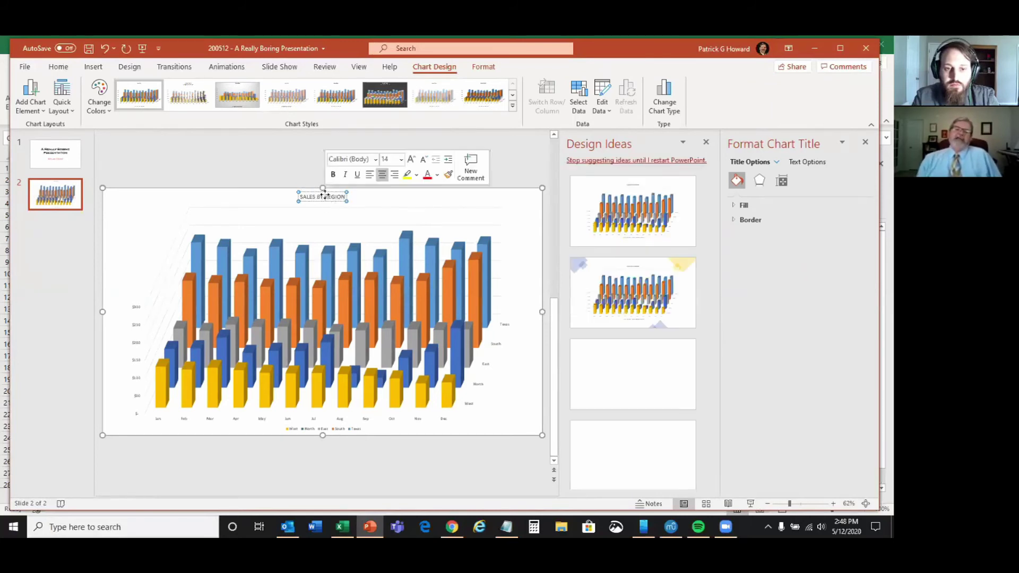
click(410, 160)
click(411, 159)
click(411, 160)
click(411, 159)
click(411, 159)
click(411, 160)
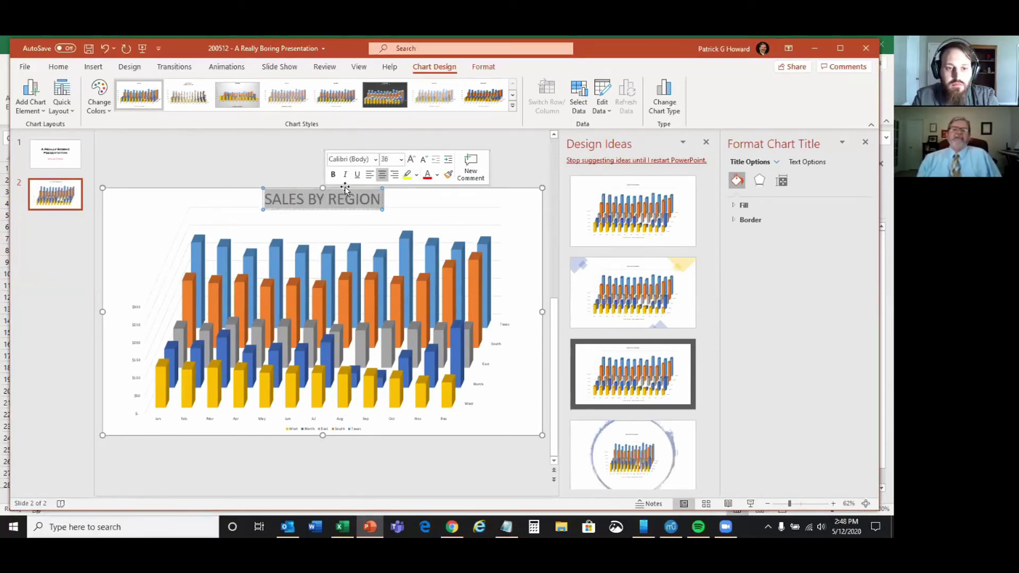
click(281, 154)
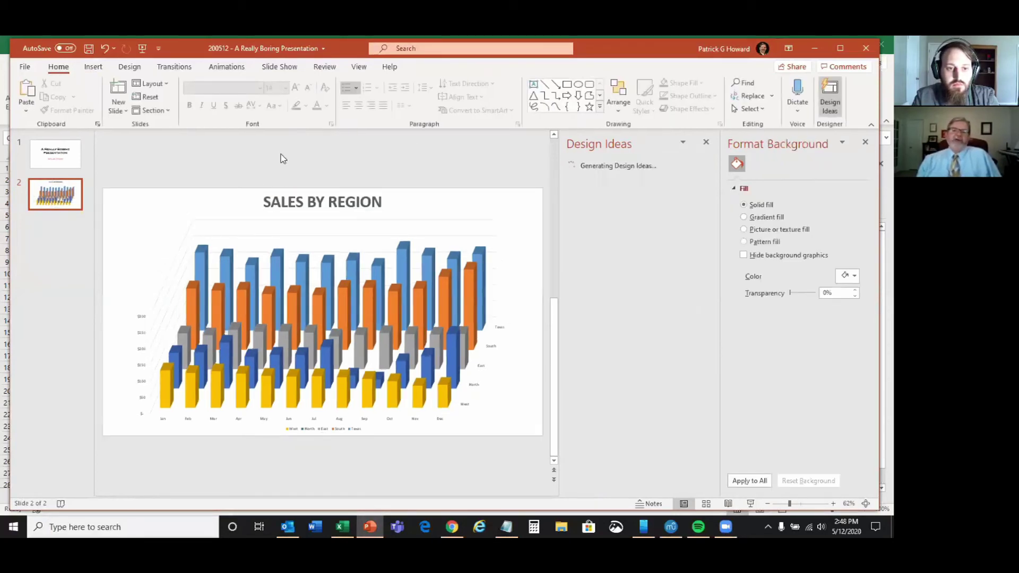